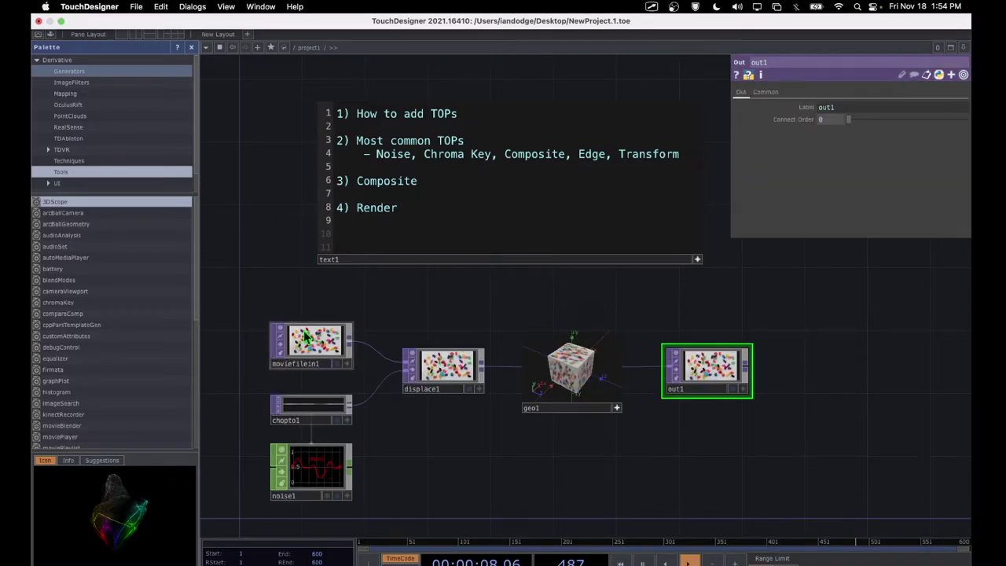
Step: Delete all the default operators below the text notes, from the movie file input through to the output
left_click(308, 338)
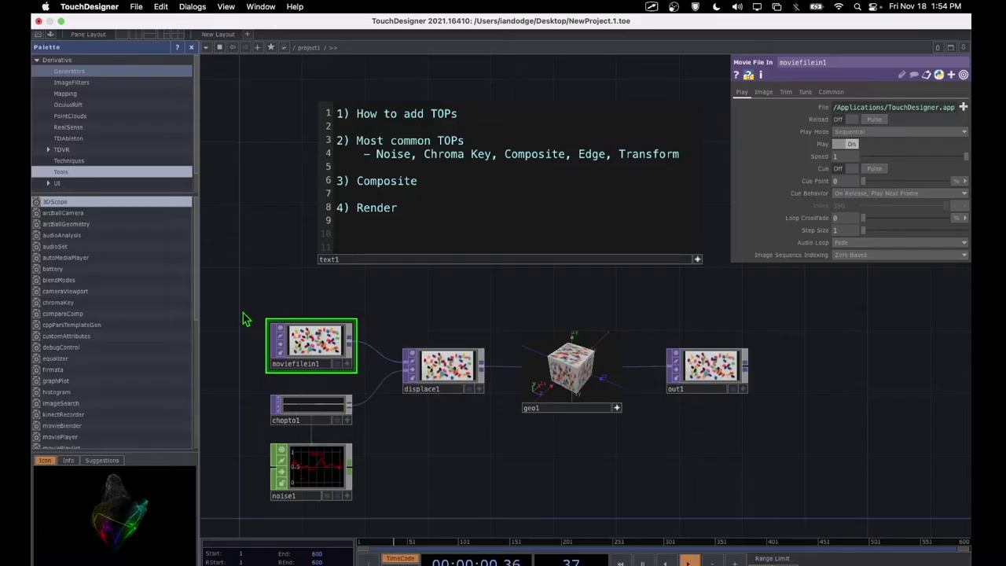
left_click_drag(242, 312, 730, 516)
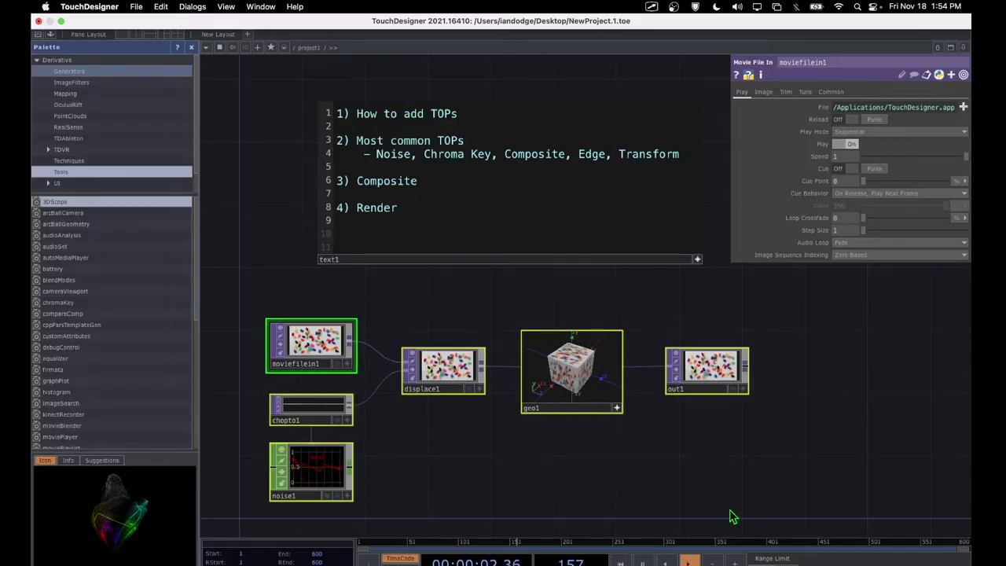
key("Delete")
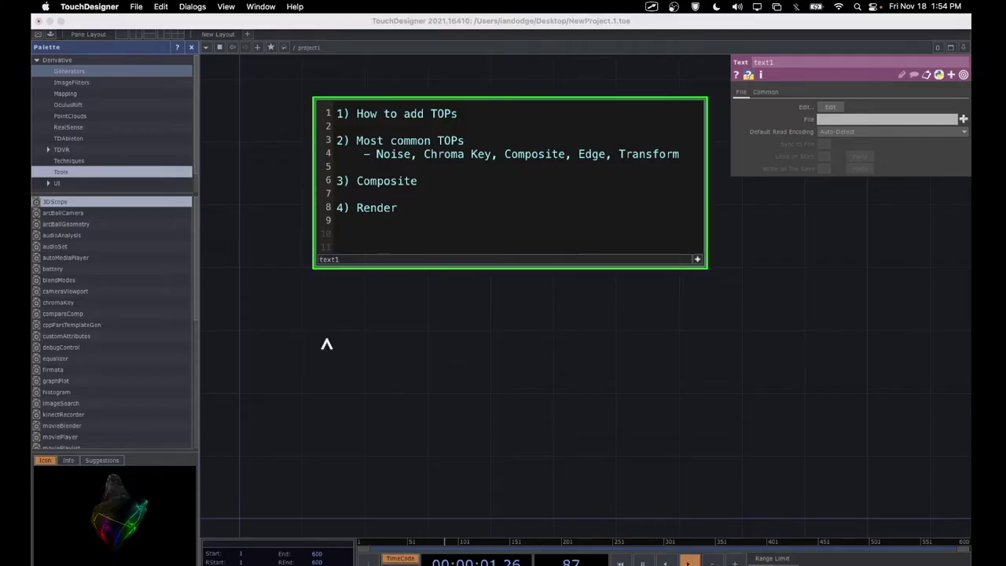
Step: Add a Circle TOP in the empty network area below the text notes
left_click(333, 366)
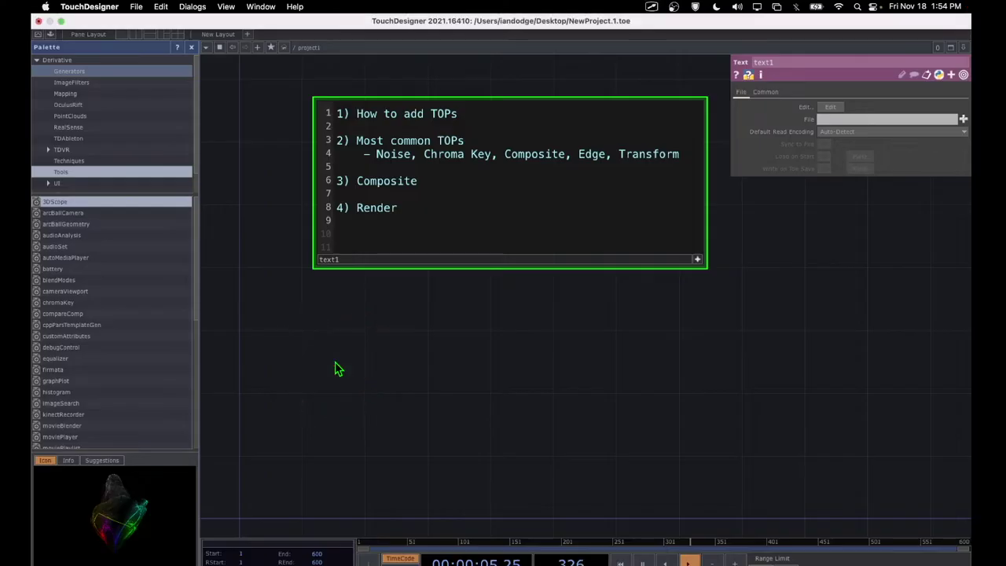
key("Tab")
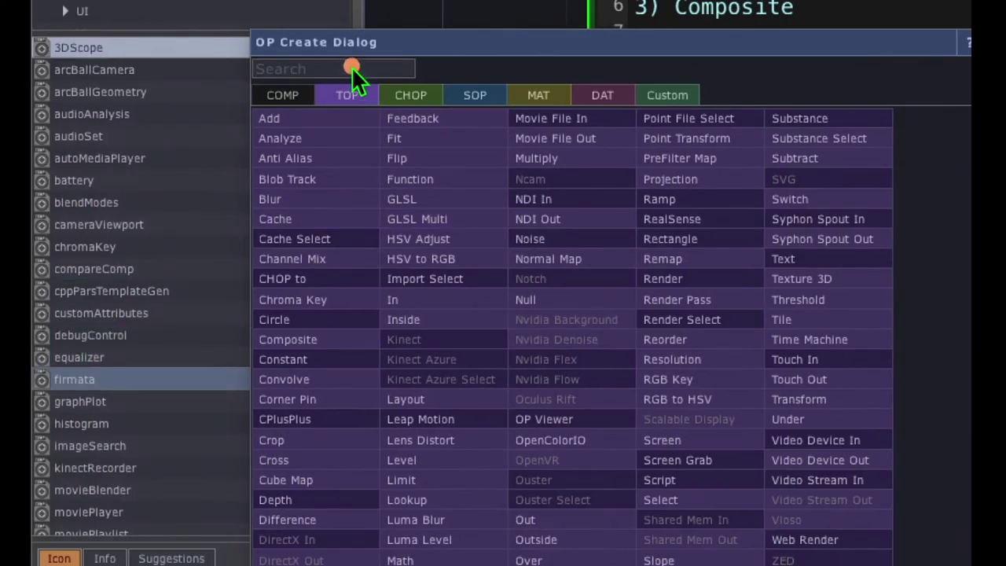
mouse_move(351, 67)
left_mouse_down()
mouse_move(303, 88)
mouse_move(321, 132)
mouse_move(376, 57)
left_mouse_up()
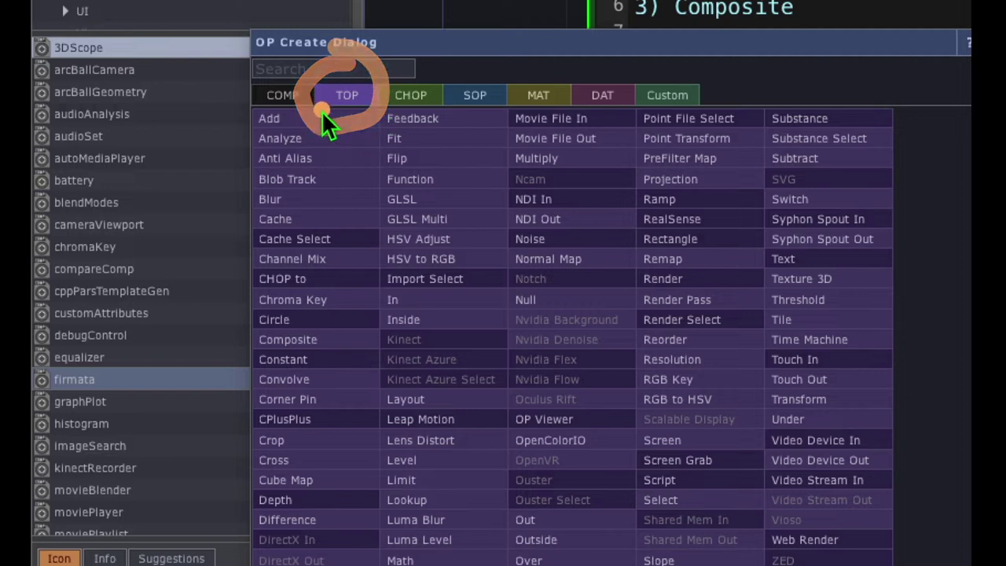
left_click_drag(322, 111, 368, 111)
left_click(346, 127)
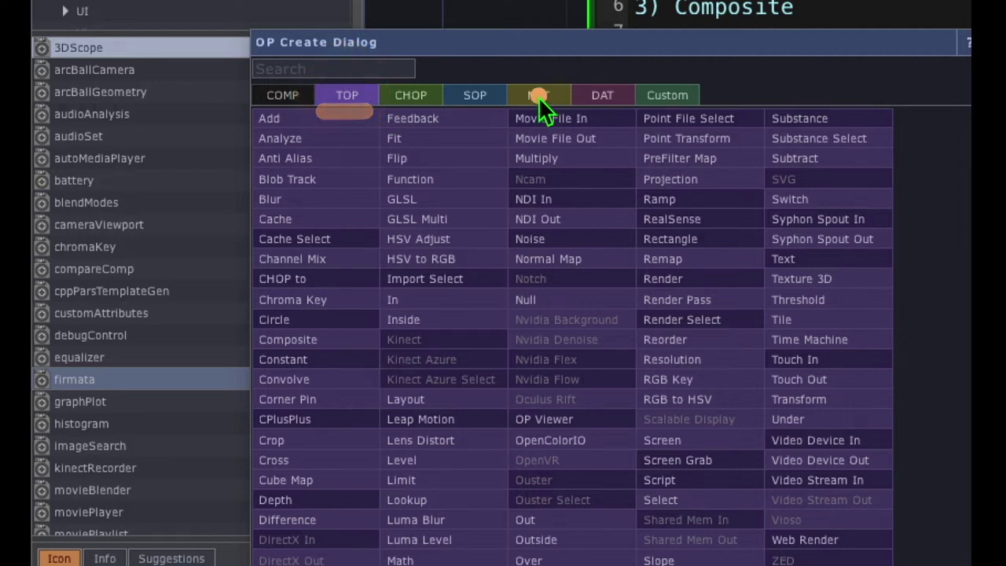
mouse_move(539, 97)
left_mouse_down()
mouse_move(319, 312)
mouse_move(611, 446)
mouse_move(495, 113)
mouse_move(398, 124)
mouse_move(398, 152)
left_mouse_up()
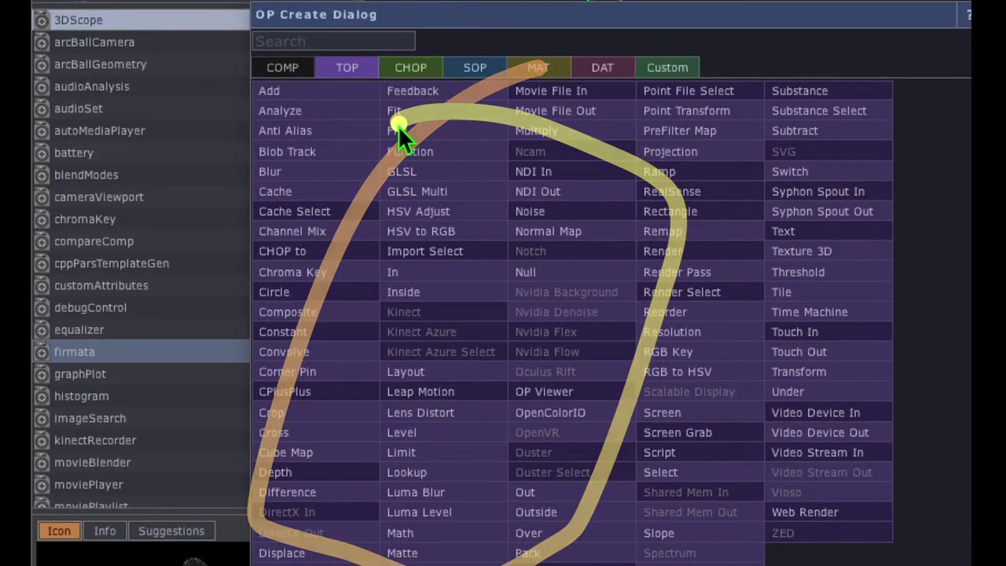
left_click(308, 292)
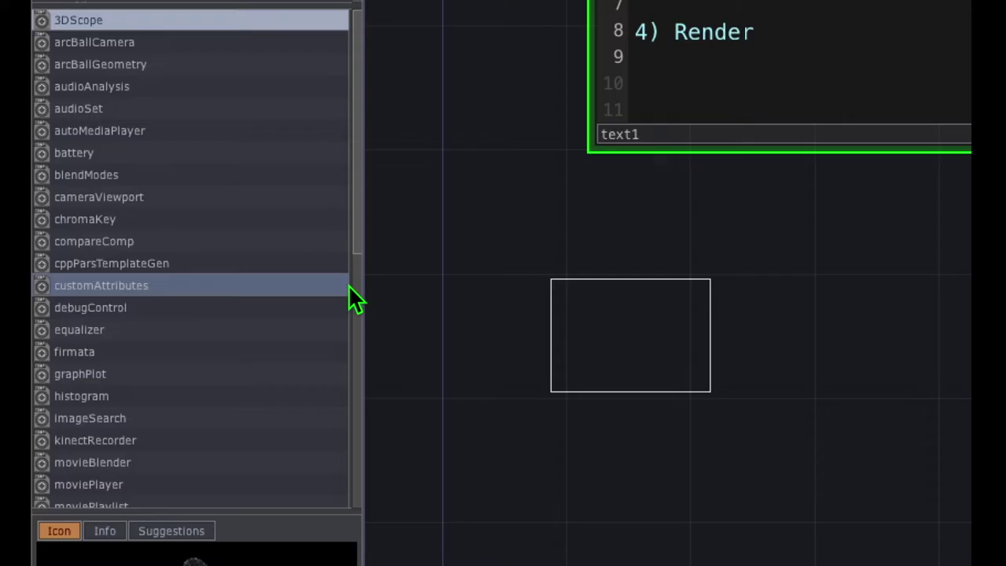
left_click(651, 335)
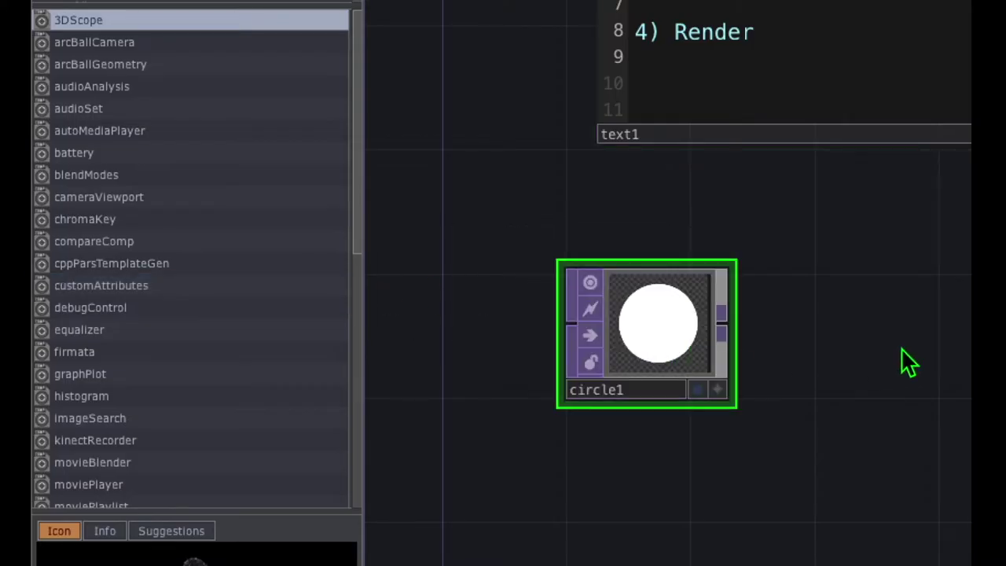
key("alt+l")
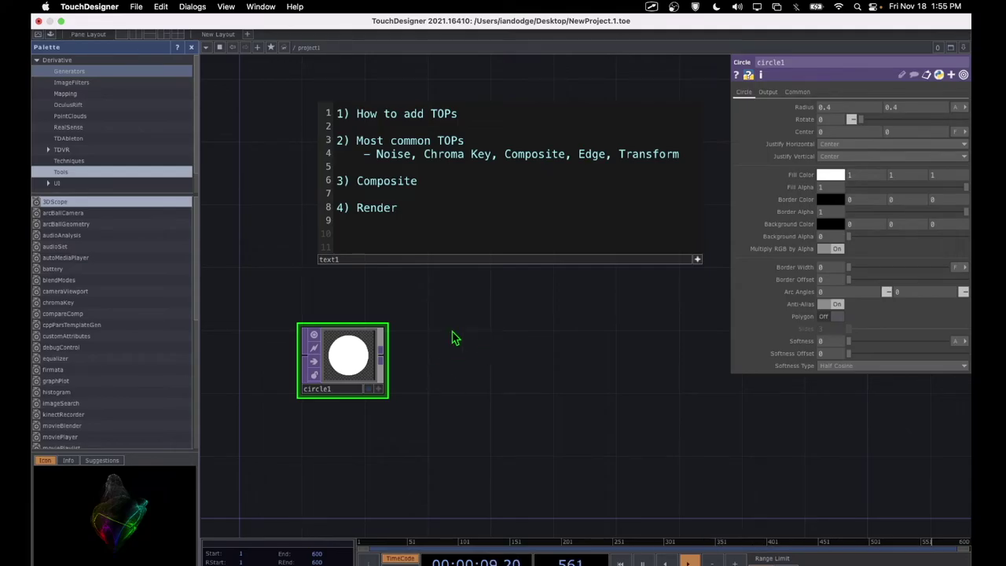
Step: Add a second Circle TOP directly below the first one
key("Tab")
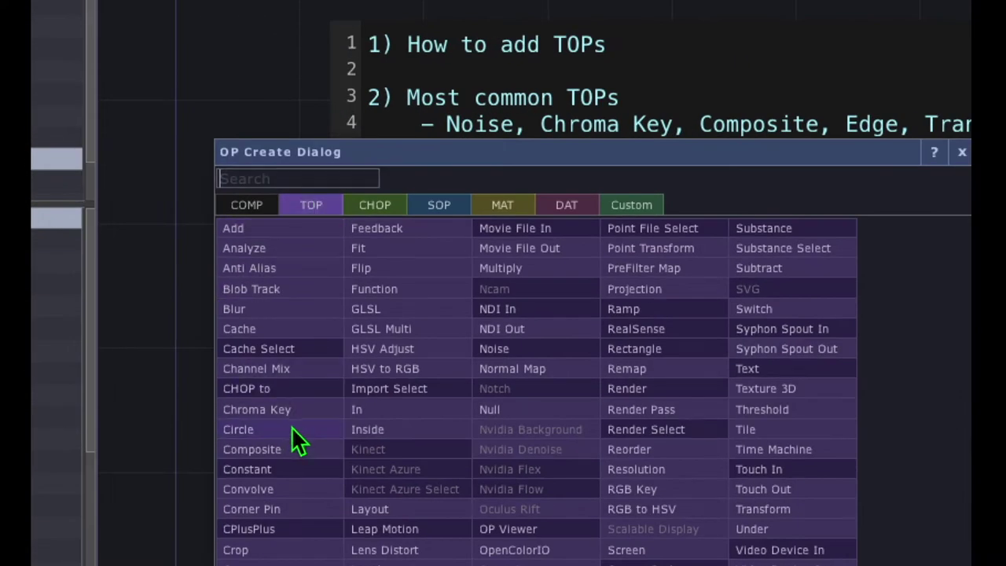
left_click_drag(290, 407, 205, 425)
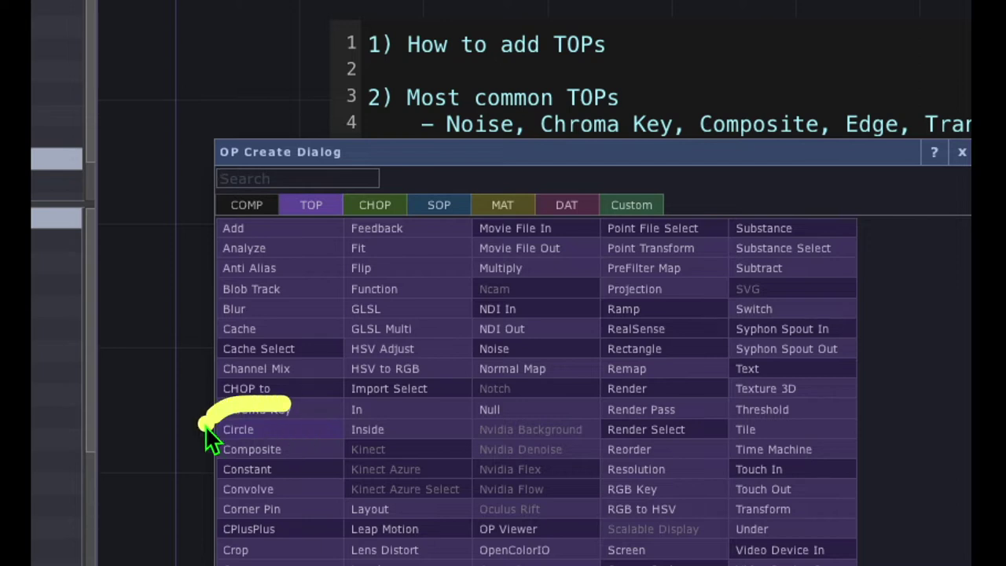
left_click(249, 432)
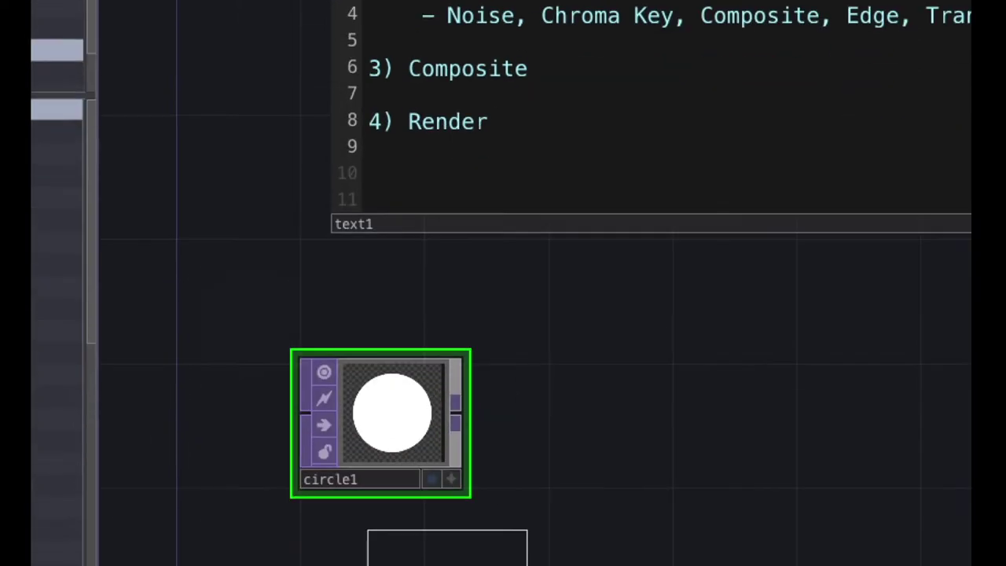
left_click(377, 525)
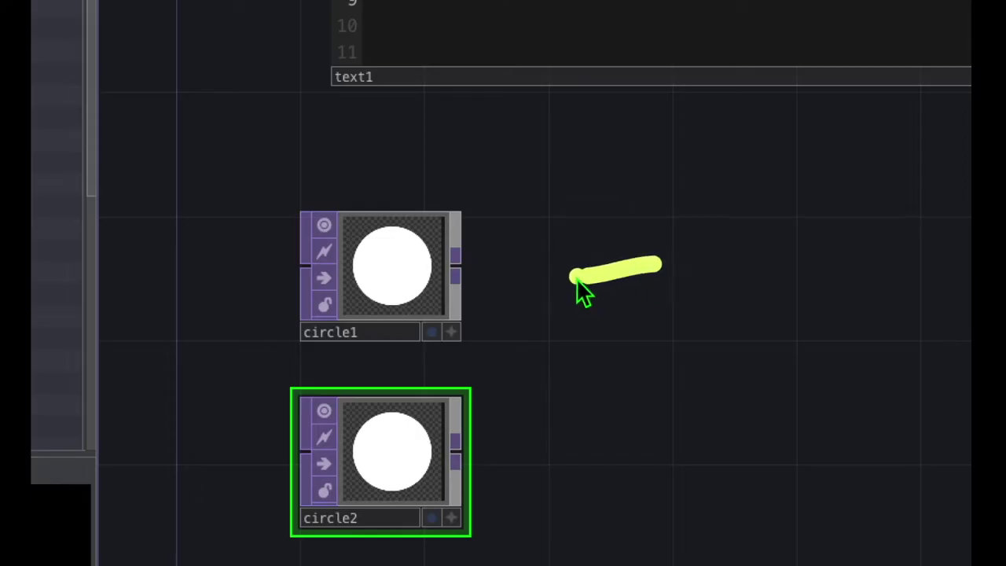
Step: Add an Edge TOP fed by the output of circle1 and place it beside that circle
left_click_drag(576, 278, 469, 276)
left_click(454, 268)
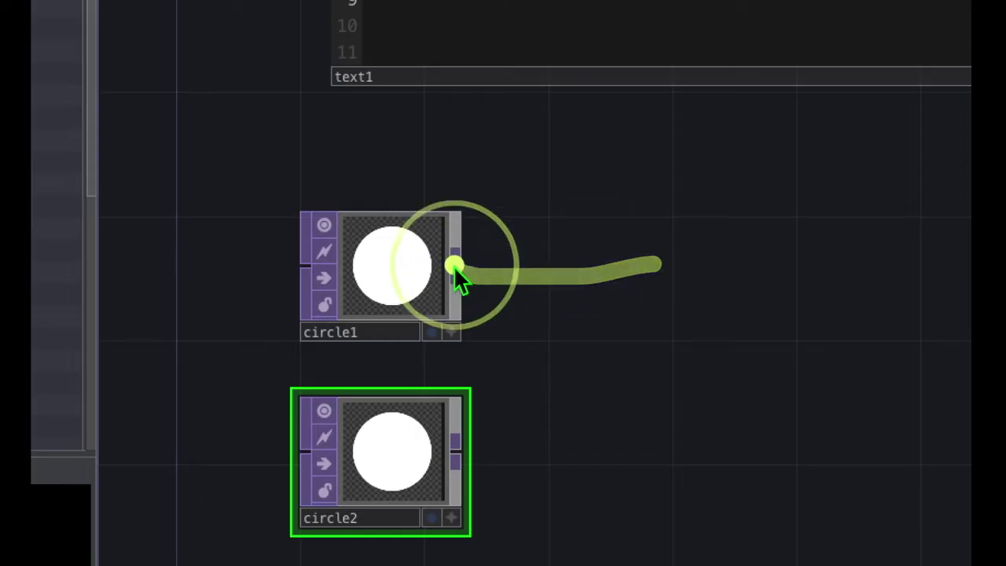
left_click(453, 266)
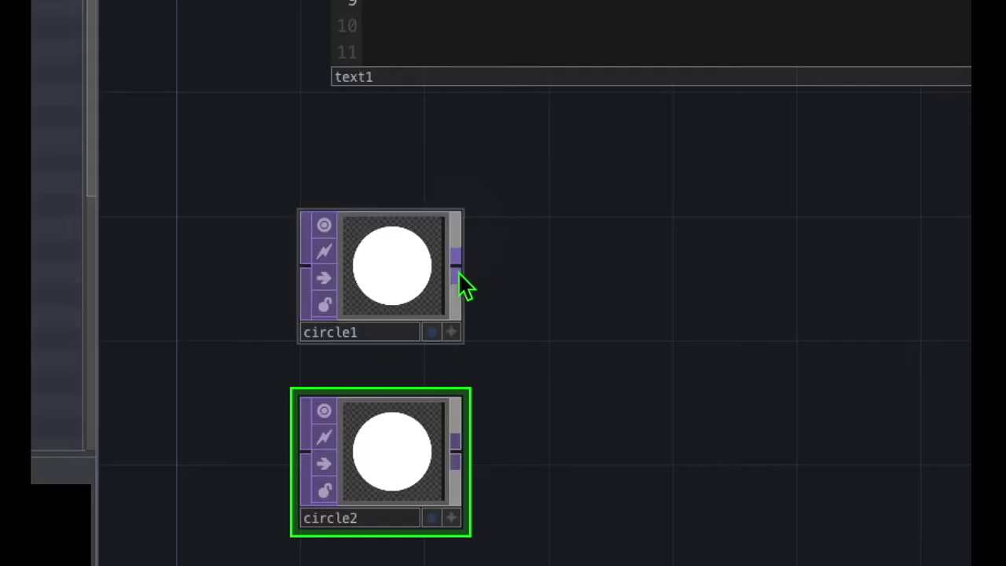
left_click(459, 274)
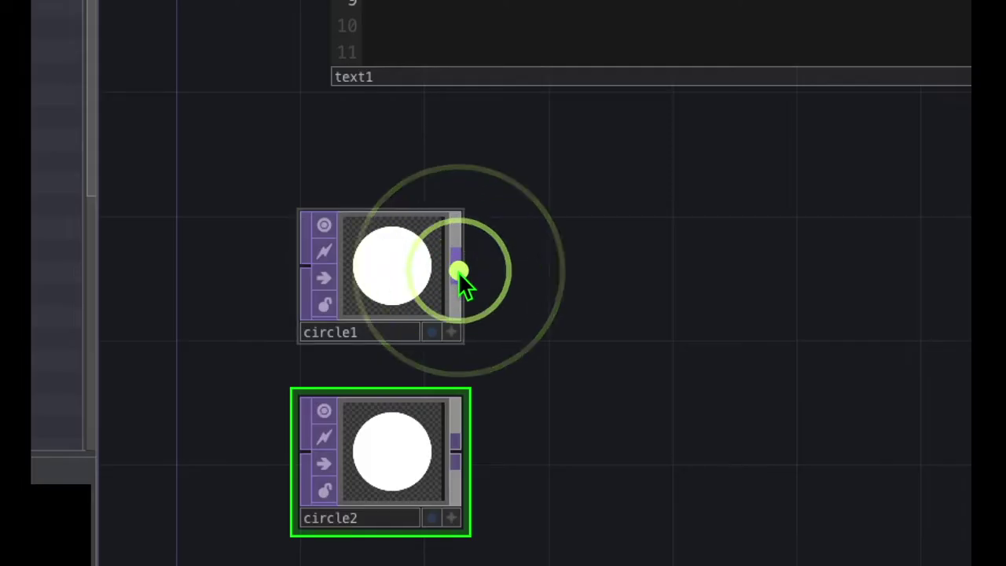
left_click(459, 272)
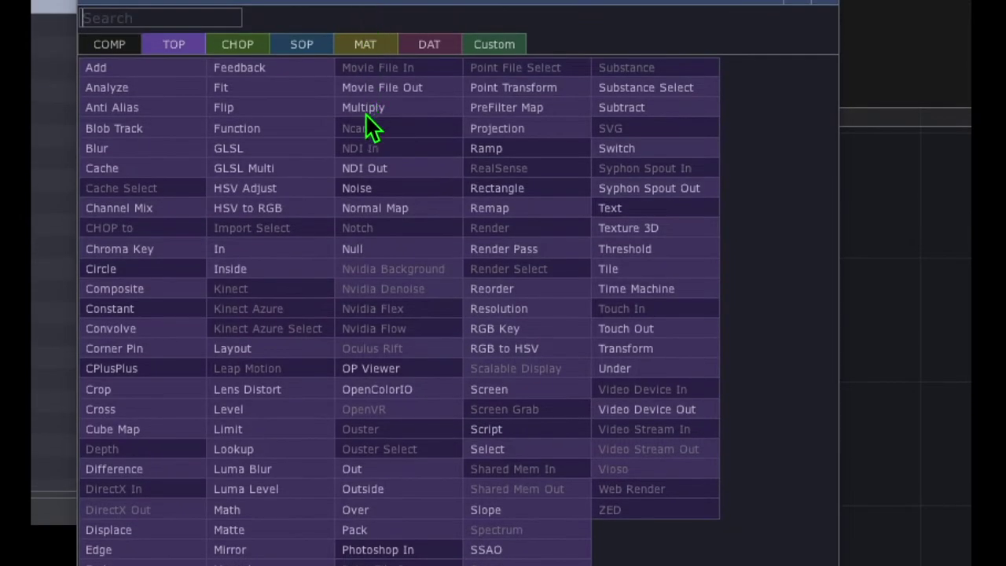
left_click(313, 304)
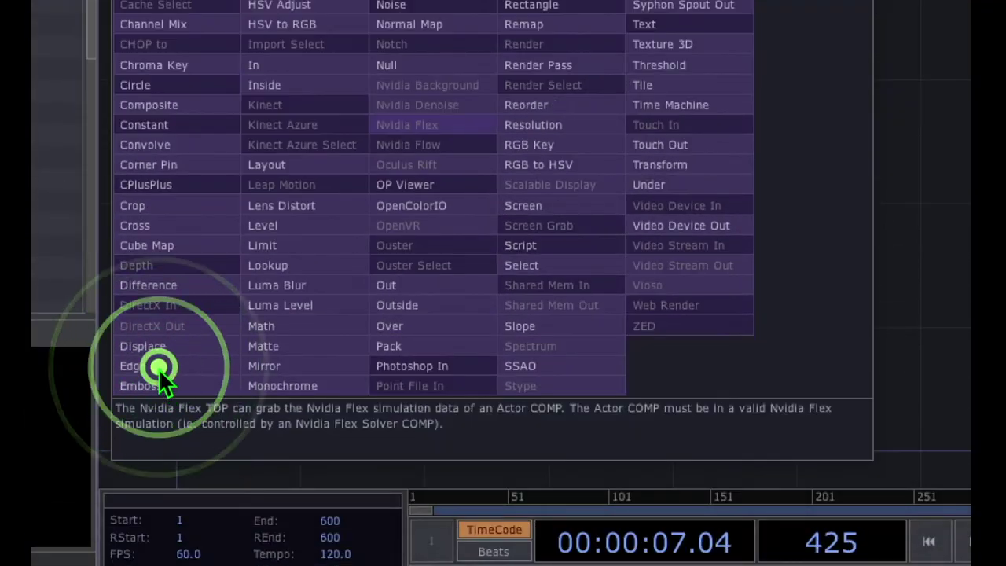
left_click(158, 368)
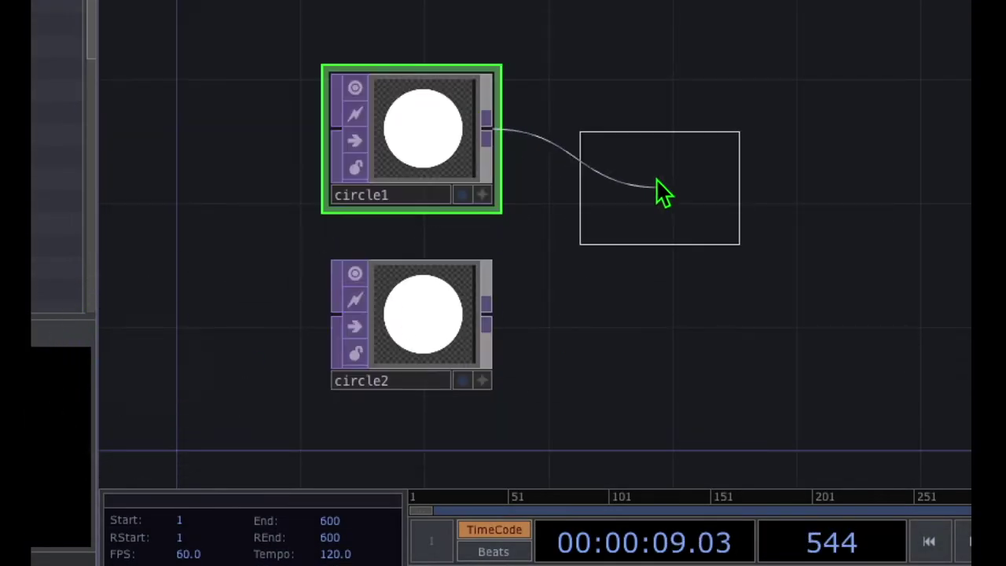
left_click(701, 149)
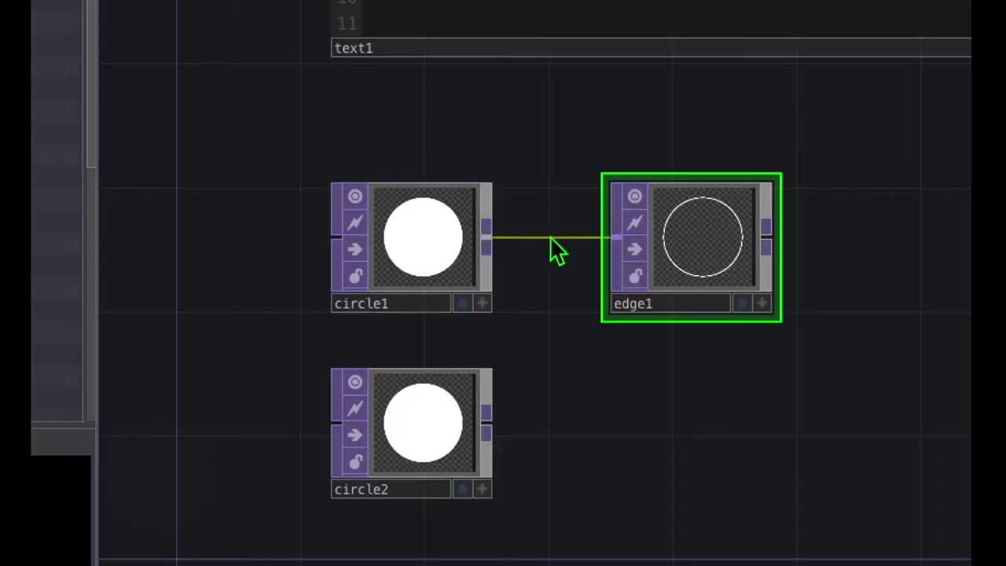
left_click_drag(786, 260, 678, 259)
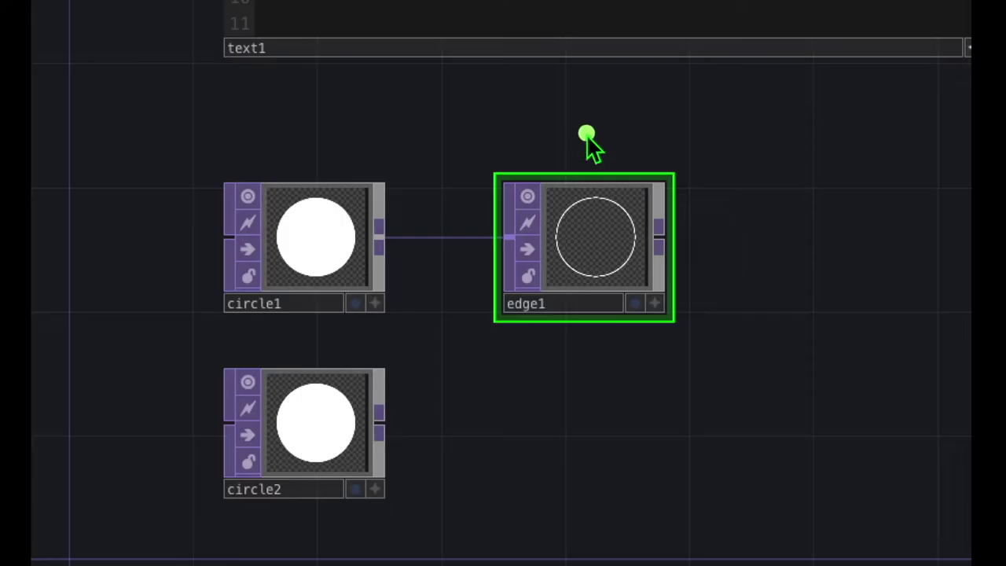
mouse_move(586, 135)
left_mouse_down()
mouse_move(478, 176)
mouse_move(482, 336)
mouse_move(658, 352)
mouse_move(705, 191)
mouse_move(550, 132)
left_mouse_up()
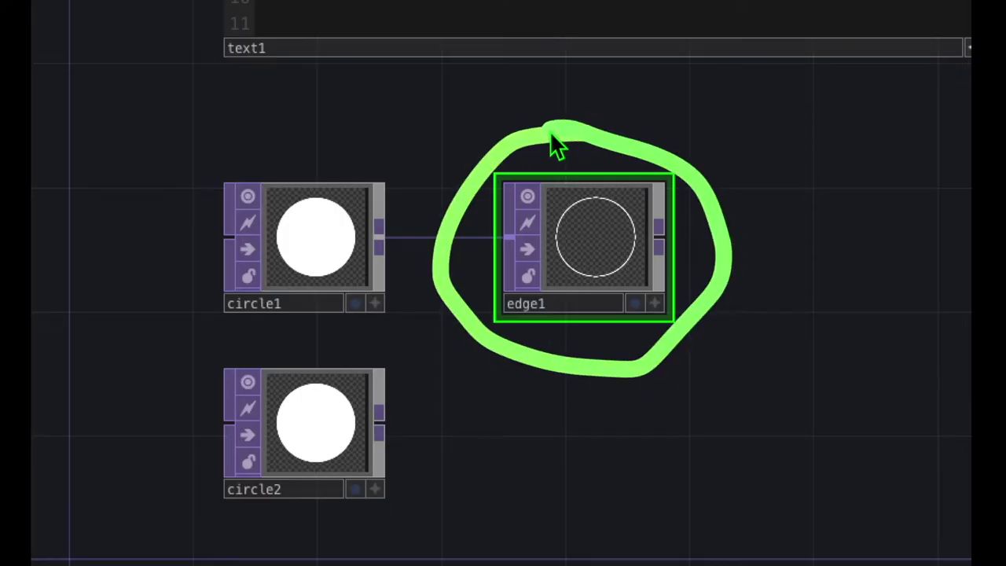
mouse_move(321, 152)
left_mouse_down()
mouse_move(266, 157)
mouse_move(174, 275)
mouse_move(264, 320)
mouse_move(385, 294)
mouse_move(388, 211)
mouse_move(275, 152)
left_mouse_up()
left_click(530, 212)
left_click(574, 238)
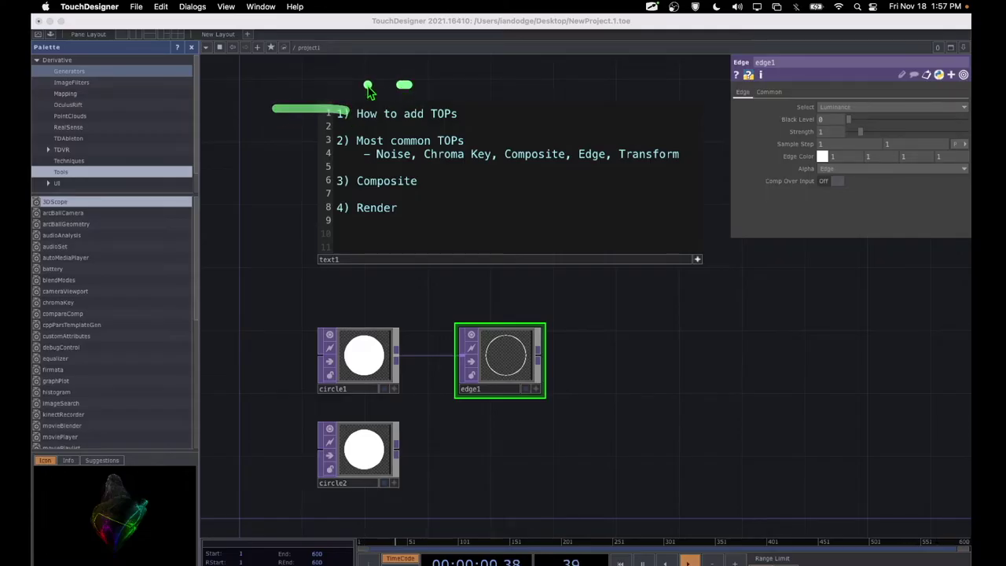
mouse_move(370, 86)
left_mouse_down()
mouse_move(289, 116)
mouse_move(337, 133)
mouse_move(492, 110)
mouse_move(494, 90)
mouse_move(315, 116)
left_mouse_up()
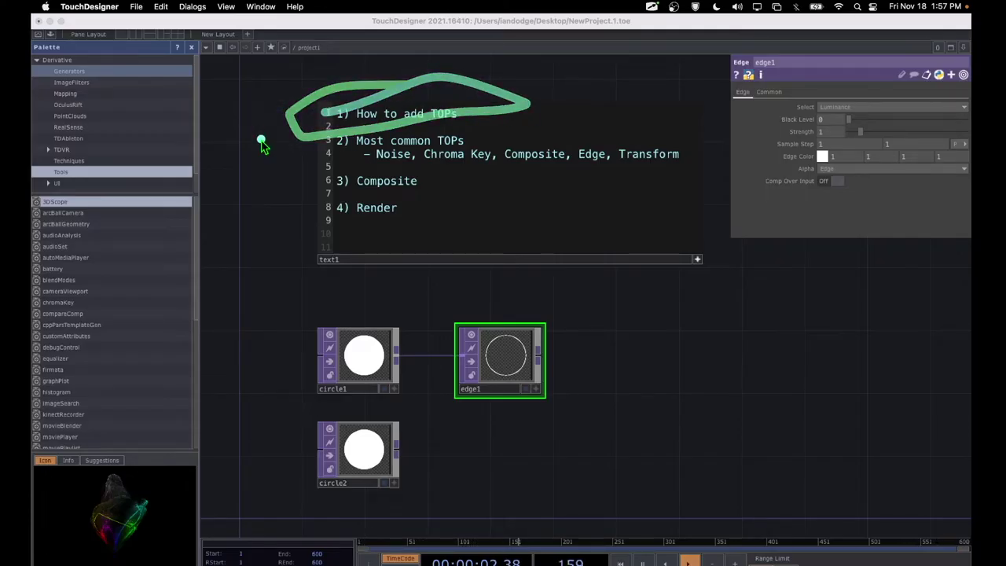
left_click_drag(260, 144, 332, 143)
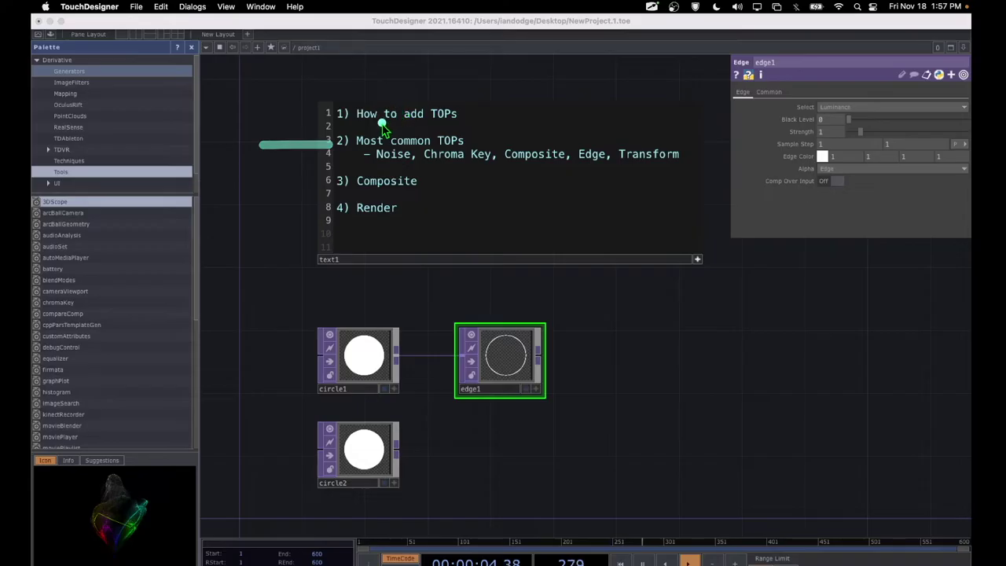
mouse_move(384, 121)
left_mouse_down()
mouse_move(311, 127)
mouse_move(288, 160)
mouse_move(361, 172)
mouse_move(628, 160)
mouse_move(391, 125)
mouse_move(337, 127)
left_mouse_up()
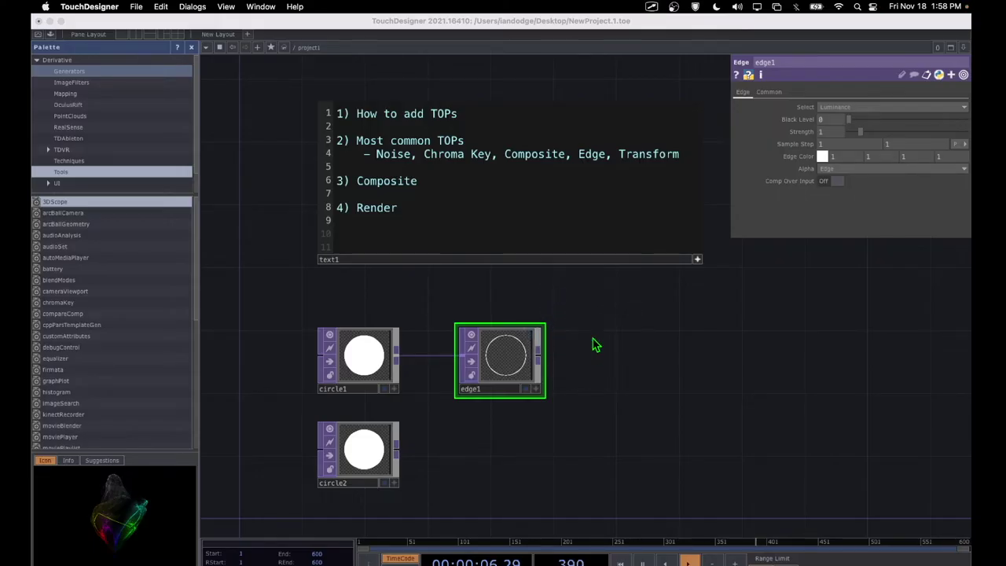
Step: Add a Noise TOP to the network below the Edge TOP
key("Tab")
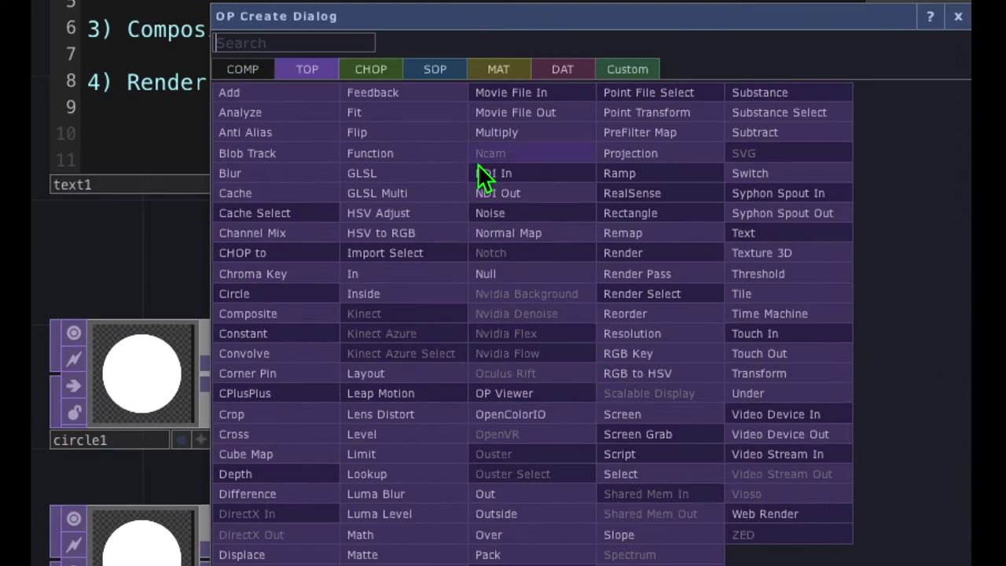
left_click(500, 179)
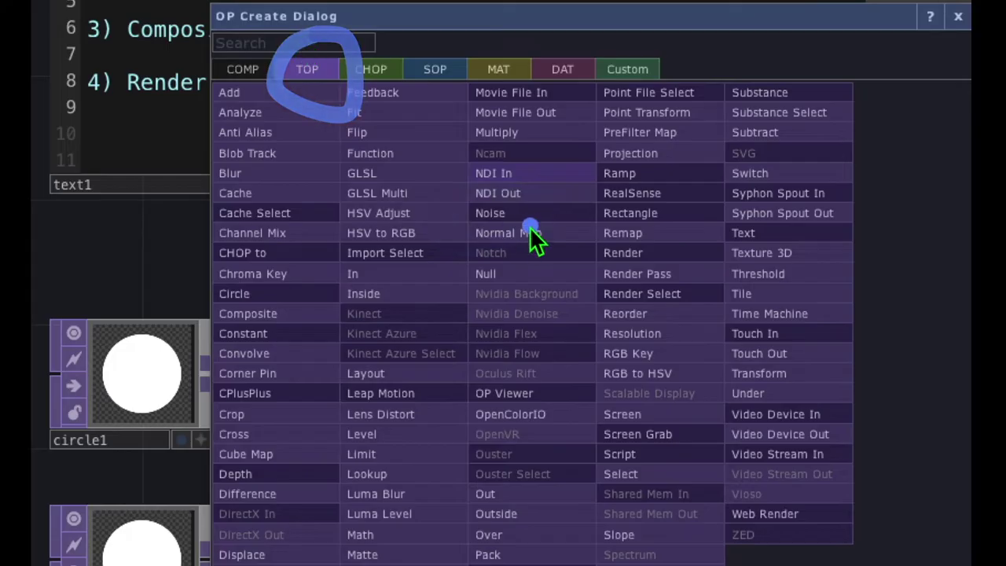
left_click(511, 212)
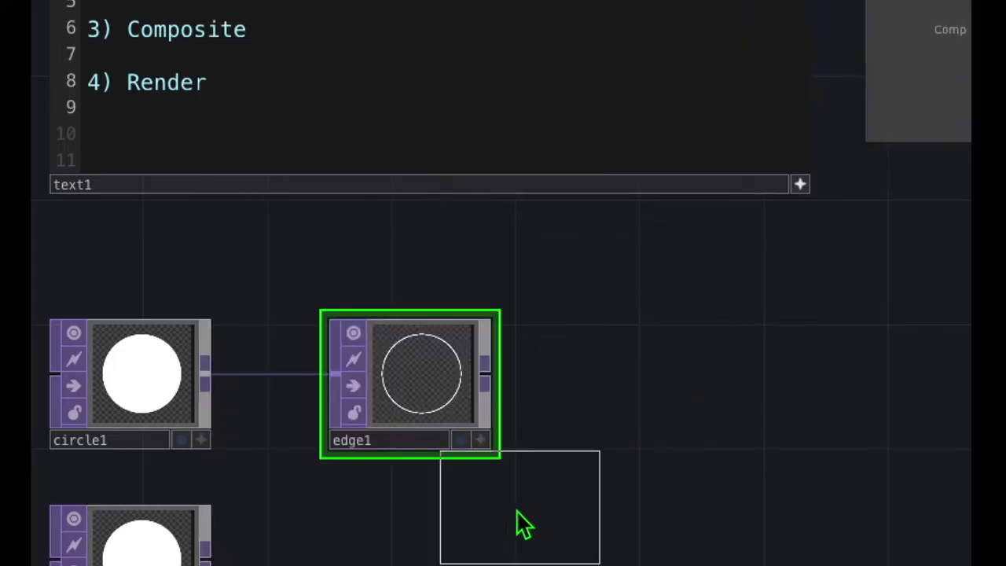
left_click(403, 560)
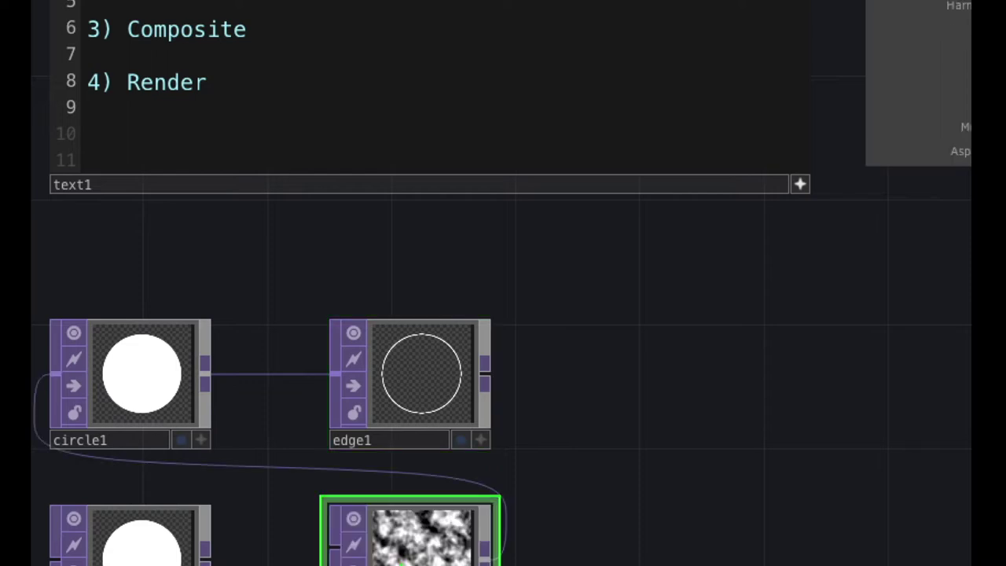
Step: Remove the wire running from the Noise TOP's output into circle1's input
left_click_drag(554, 525, 647, 369)
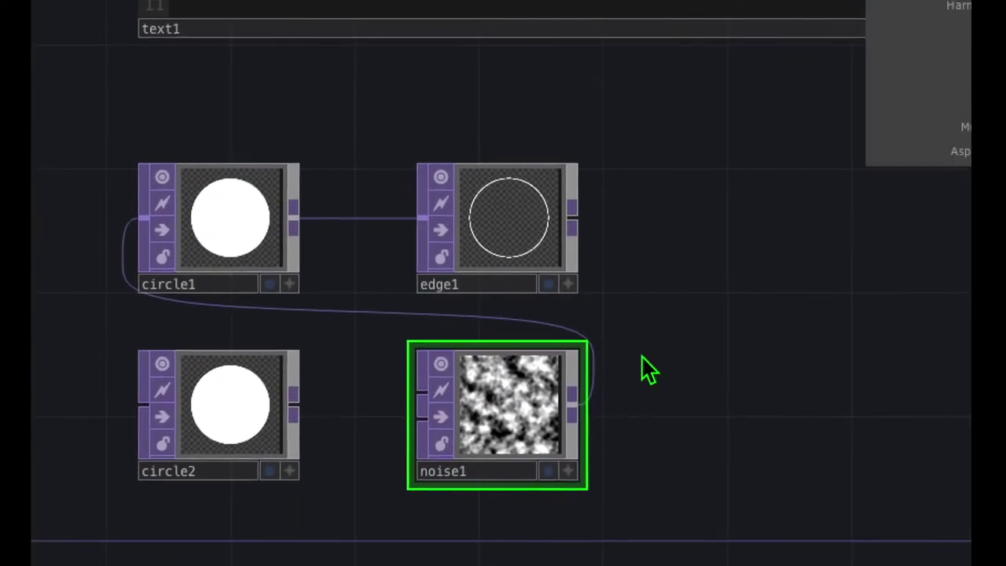
right_click(363, 316)
left_click(404, 369)
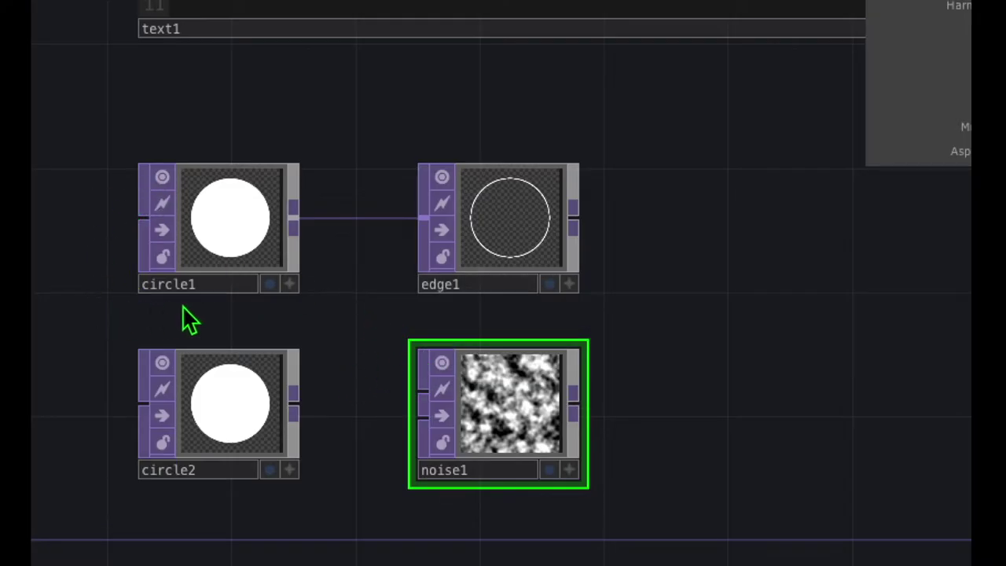
mouse_move(525, 285)
left_mouse_down()
mouse_move(420, 481)
mouse_move(678, 385)
mouse_move(503, 289)
left_mouse_up()
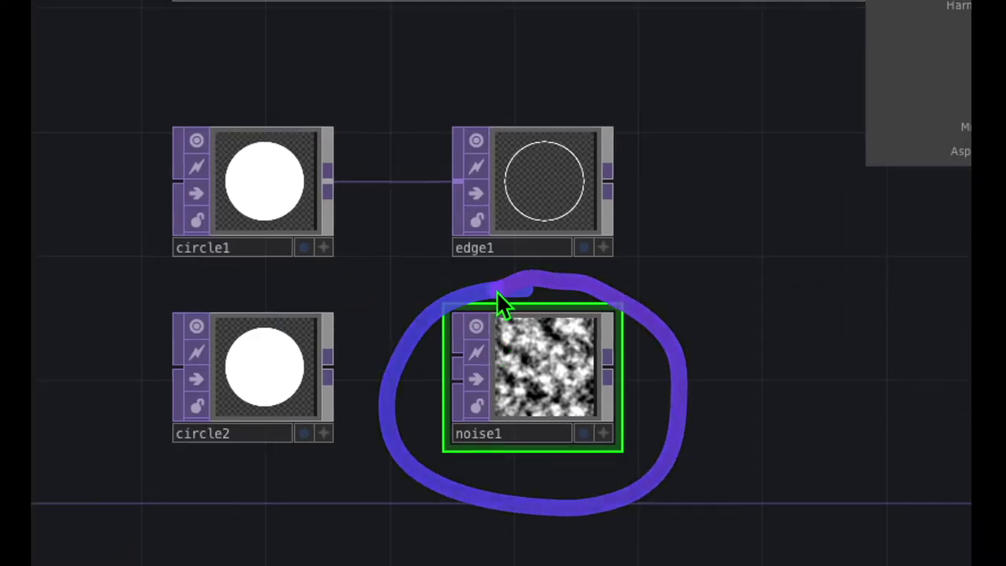
mouse_move(541, 288)
left_mouse_down()
mouse_move(460, 481)
mouse_move(577, 323)
mouse_move(479, 291)
left_mouse_up()
mouse_move(258, 297)
left_mouse_down()
mouse_move(147, 323)
mouse_move(123, 451)
mouse_move(289, 472)
mouse_move(373, 404)
mouse_move(275, 296)
mouse_move(233, 300)
left_mouse_up()
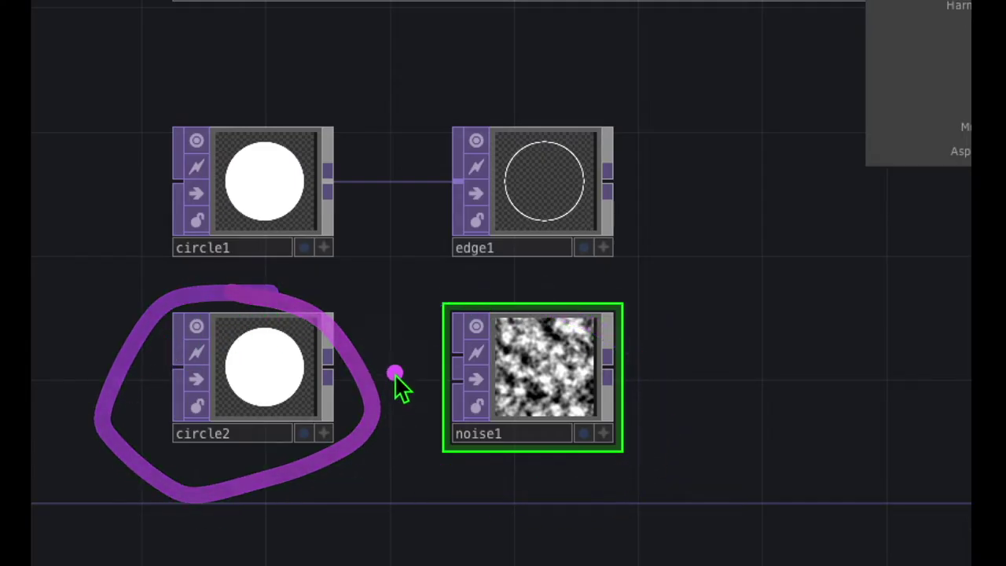
left_click(445, 437)
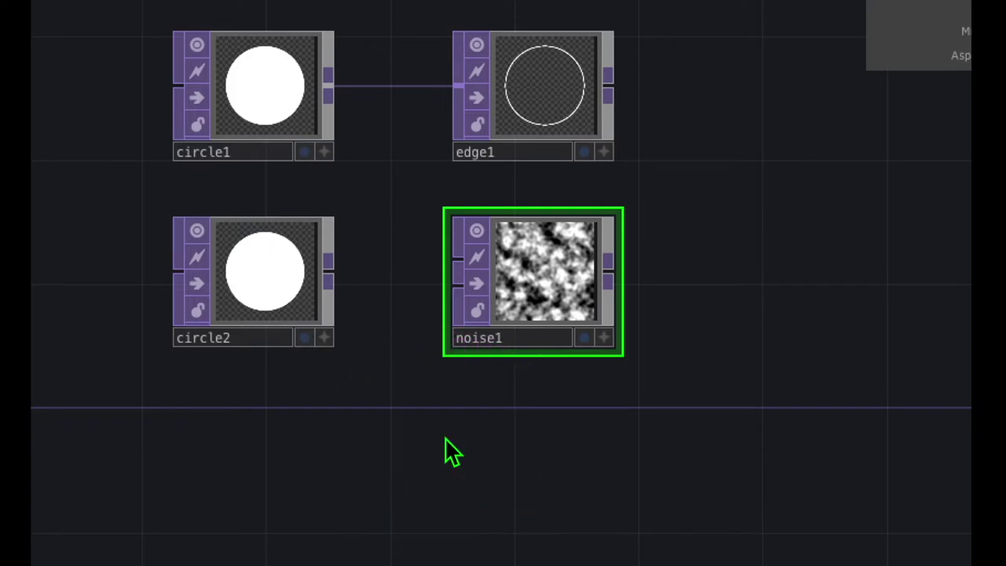
Step: Add a Composite TOP to the network, placed below and to the right of noise1
key("Tab")
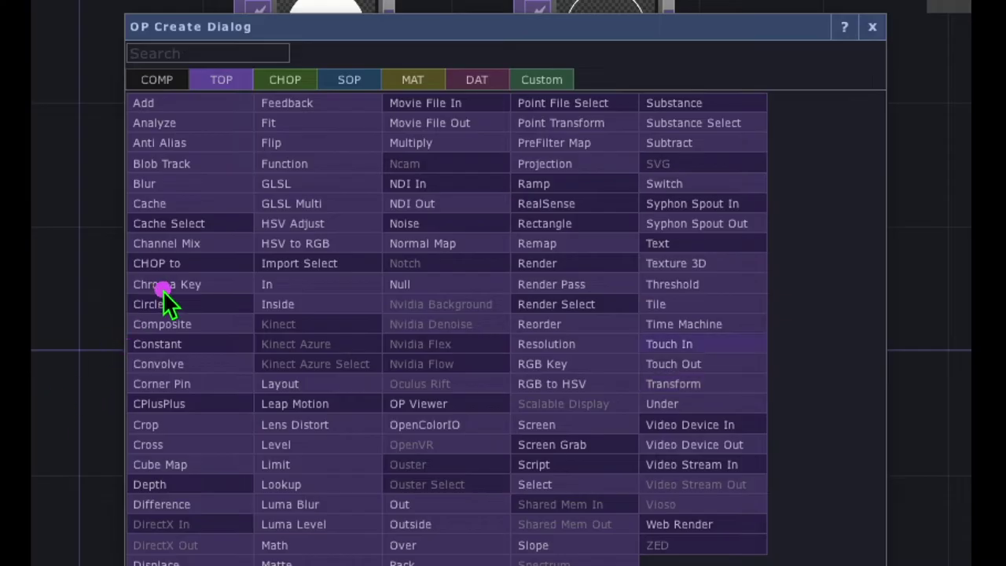
mouse_move(109, 285)
left_mouse_down()
mouse_move(23, 297)
mouse_move(108, 370)
left_mouse_up()
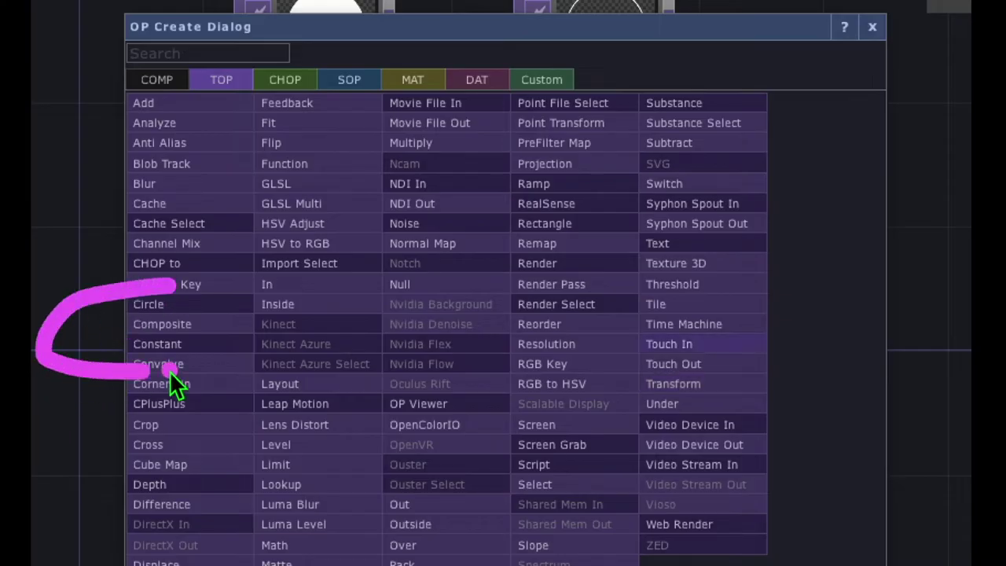
left_click(168, 323)
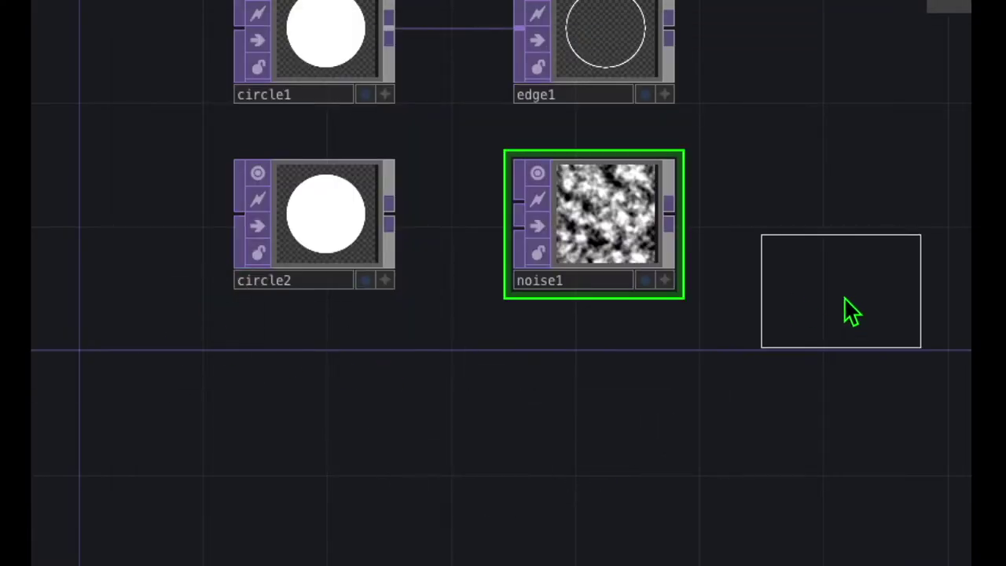
left_click(804, 434)
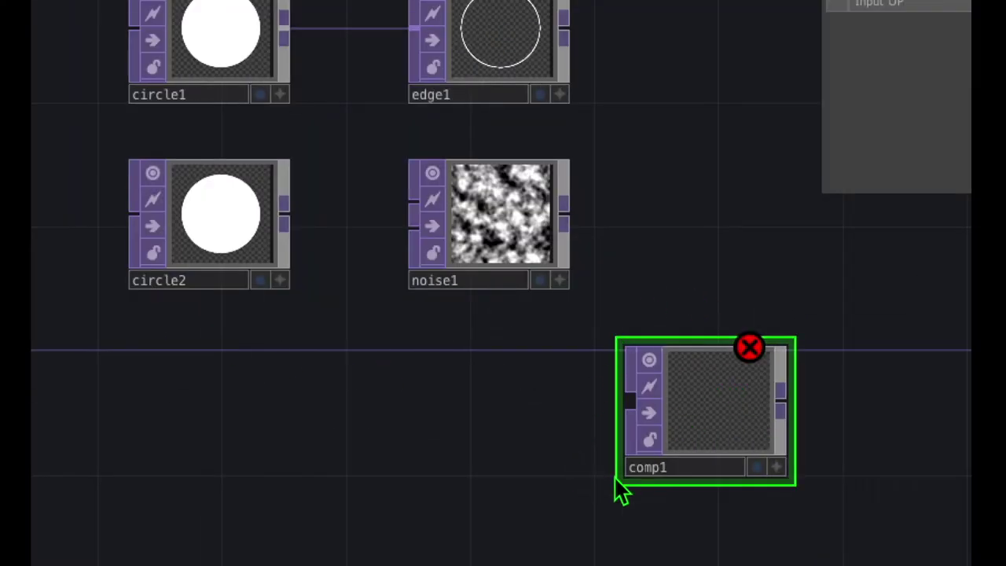
left_click(208, 220)
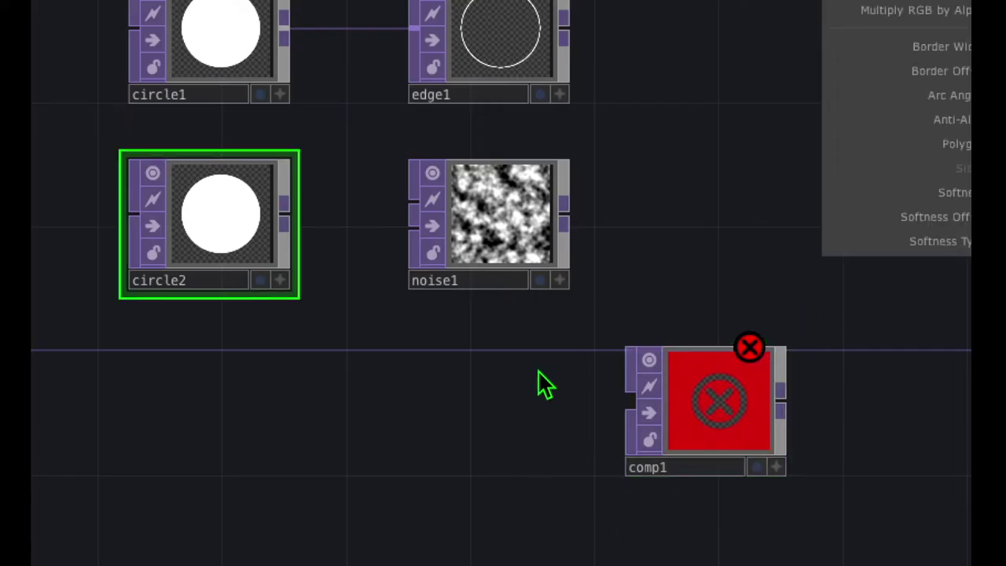
mouse_move(199, 125)
left_mouse_down()
mouse_move(145, 284)
mouse_move(202, 146)
left_mouse_up()
mouse_move(530, 145)
left_mouse_down()
mouse_move(371, 252)
mouse_move(554, 169)
left_mouse_up()
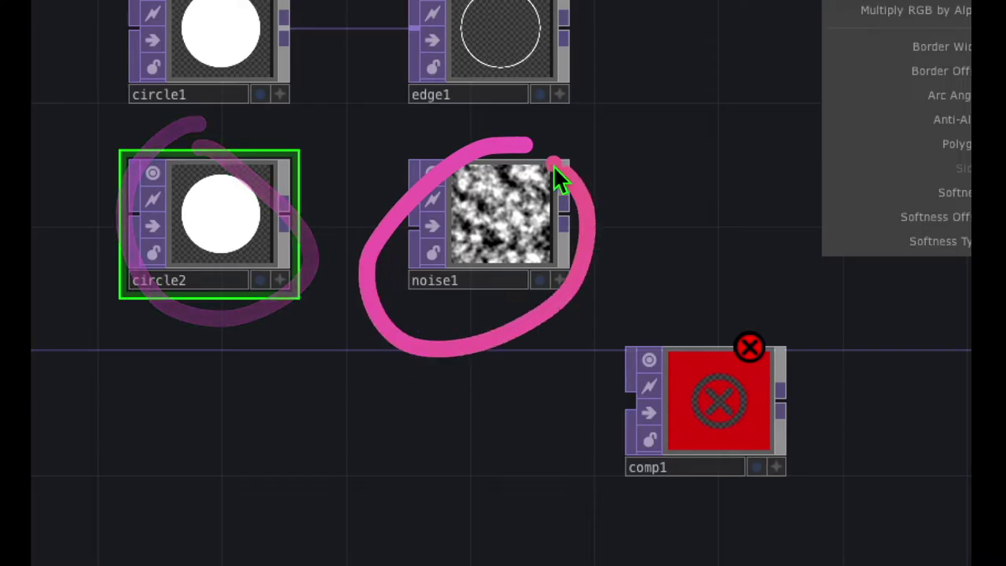
mouse_move(361, 294)
left_mouse_down()
mouse_move(414, 412)
mouse_move(620, 399)
left_mouse_up()
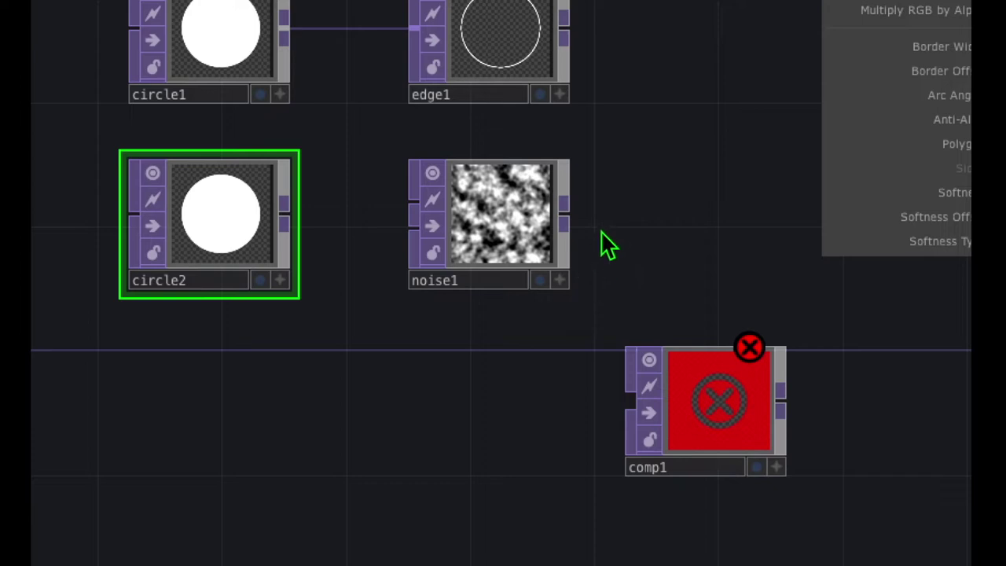
Step: Wire the output of noise1 and the output of circle2 into the Composite TOP's input
left_click(565, 214)
left_click(628, 400)
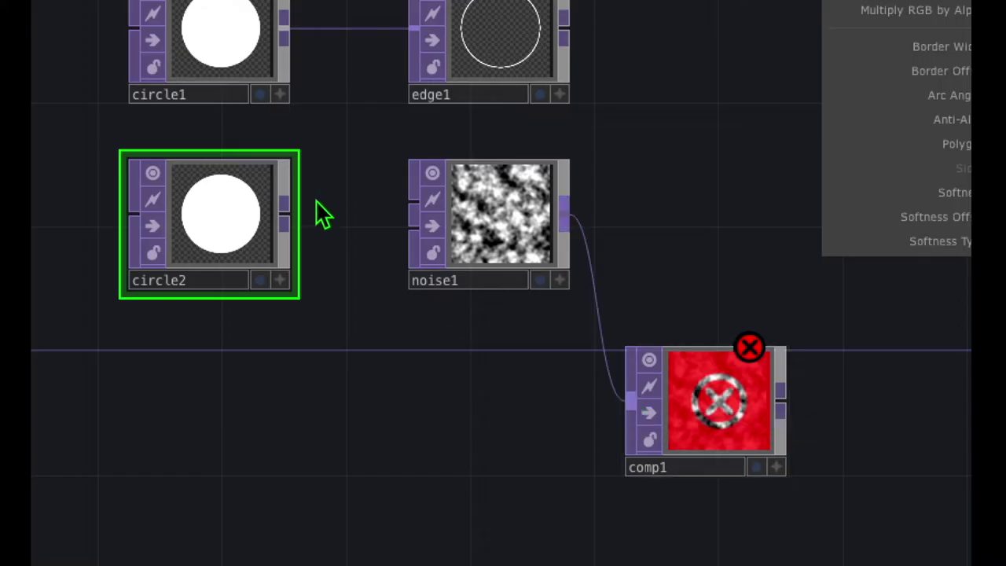
left_click(286, 215)
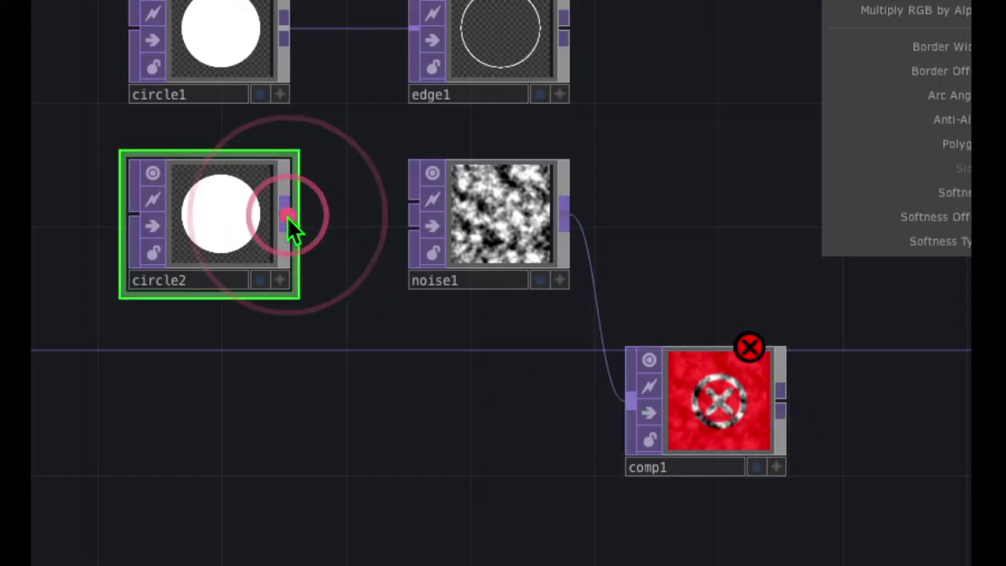
left_click(287, 216)
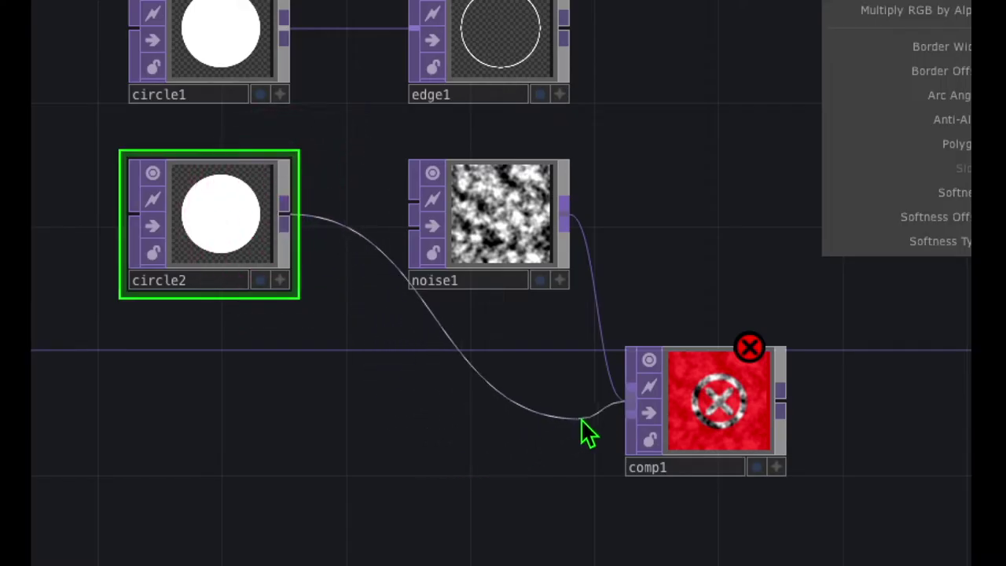
left_click(603, 423)
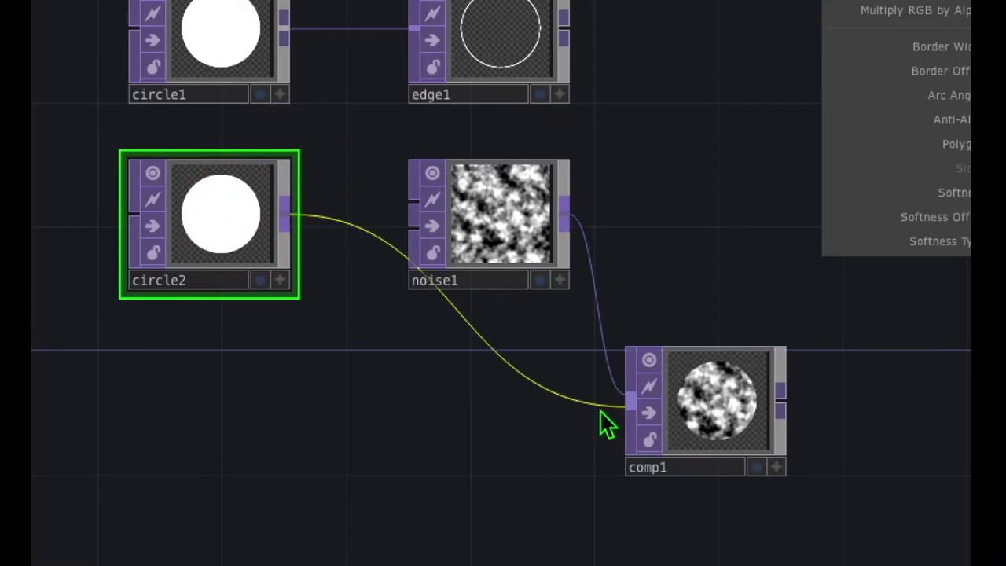
mouse_move(599, 408)
left_mouse_down()
mouse_move(744, 313)
mouse_move(589, 393)
mouse_move(640, 524)
mouse_move(793, 490)
mouse_move(807, 356)
mouse_move(693, 317)
left_mouse_up()
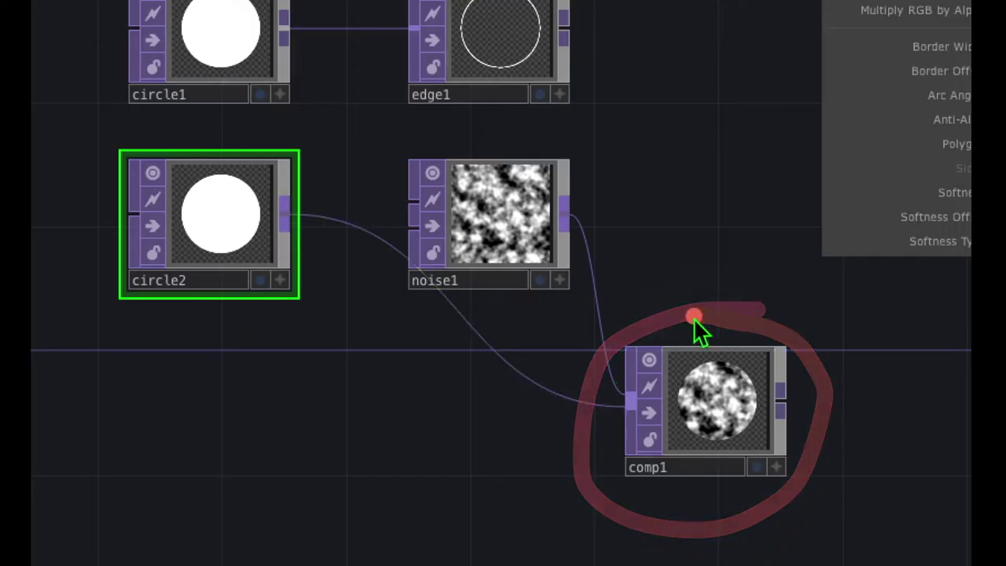
mouse_move(216, 148)
left_mouse_down()
mouse_move(131, 297)
mouse_move(314, 310)
mouse_move(249, 132)
left_mouse_up()
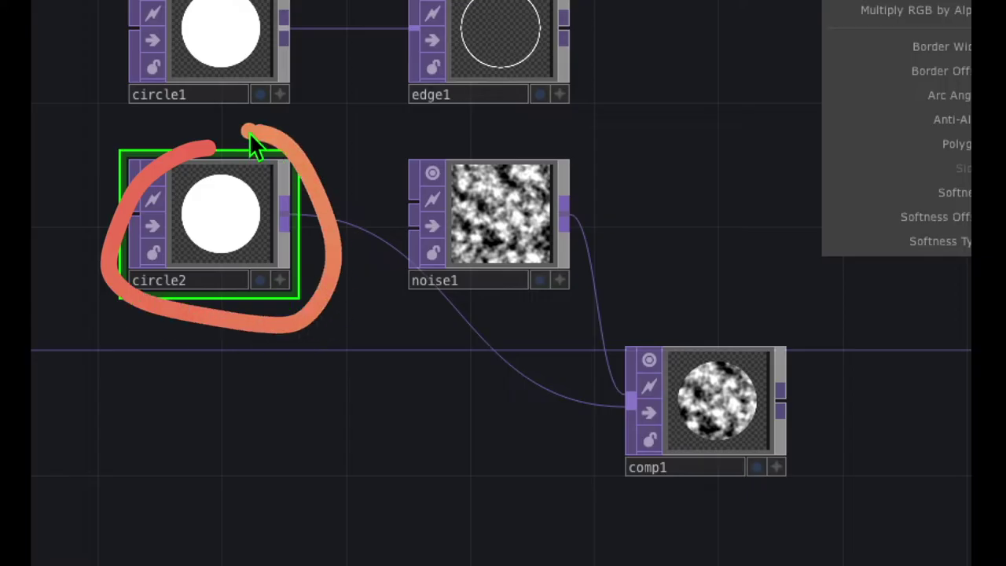
mouse_move(531, 143)
left_mouse_down()
mouse_move(475, 146)
mouse_move(369, 267)
mouse_move(435, 322)
mouse_move(594, 290)
mouse_move(524, 165)
mouse_move(479, 149)
left_mouse_up()
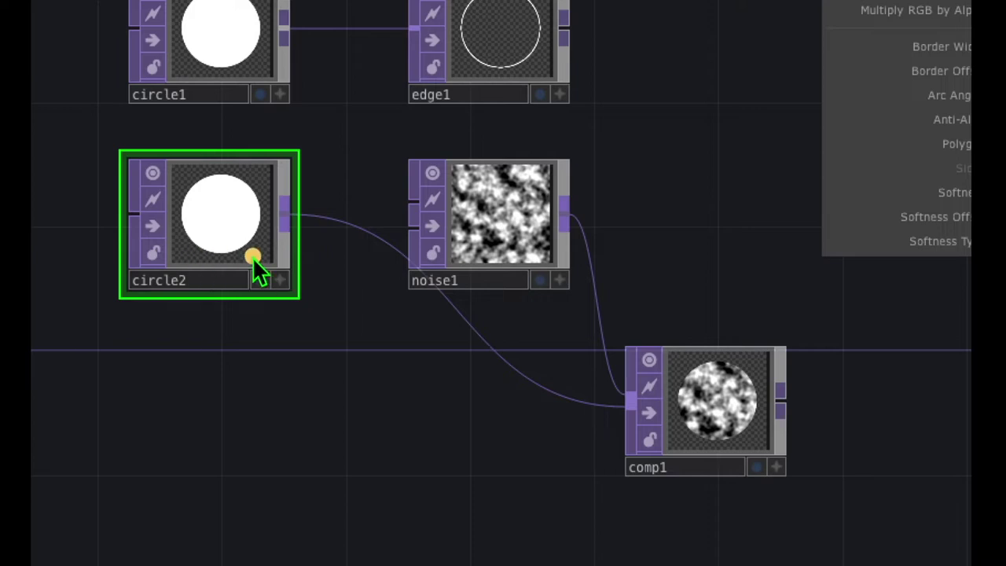
mouse_move(300, 235)
left_mouse_down()
mouse_move(346, 240)
mouse_move(532, 353)
mouse_move(643, 379)
left_mouse_up()
mouse_move(560, 216)
left_mouse_down()
mouse_move(609, 269)
mouse_move(616, 387)
left_mouse_up()
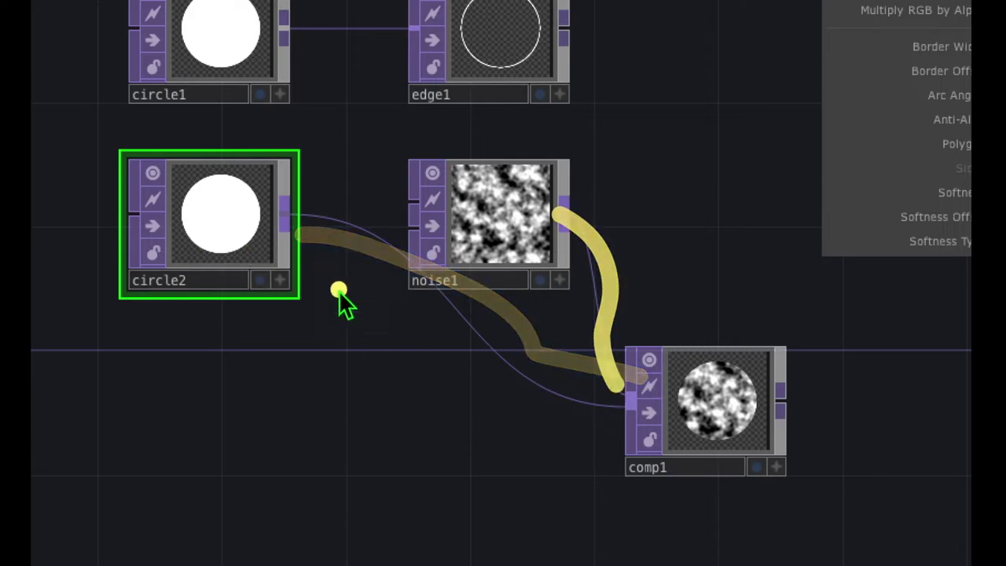
Step: Move circle2 directly below noise1, level with the Composite TOP
left_click(244, 230)
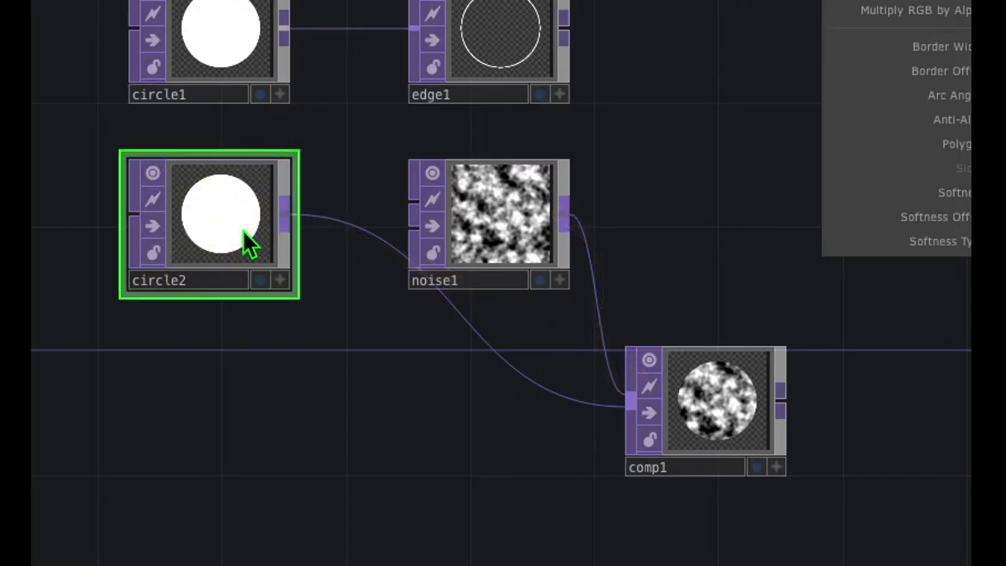
left_click_drag(244, 231, 522, 416)
left_click_drag(408, 474, 462, 424)
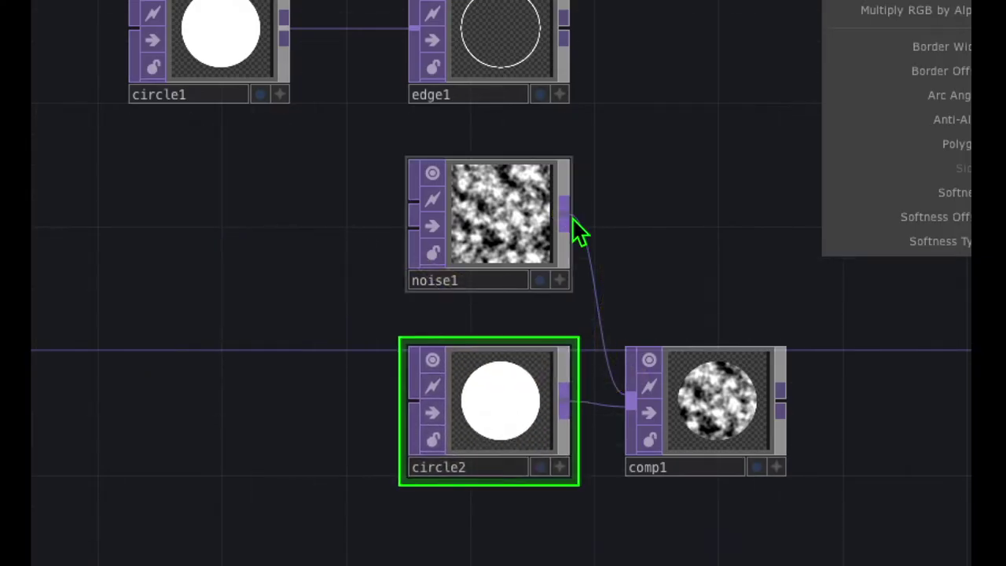
left_click(487, 386)
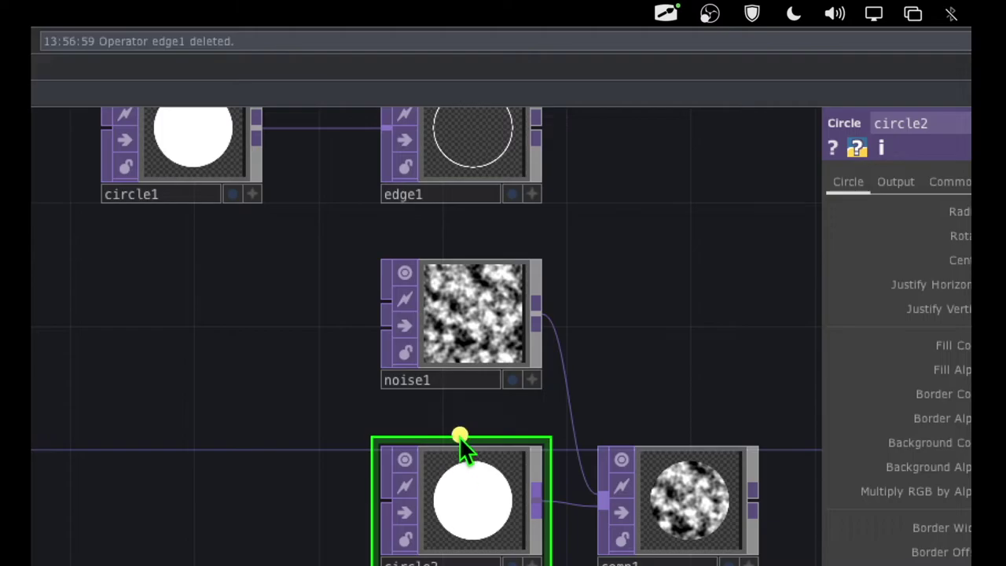
mouse_move(459, 437)
left_mouse_down()
mouse_move(398, 459)
mouse_move(413, 546)
mouse_move(540, 529)
mouse_move(454, 424)
left_mouse_up()
mouse_move(470, 272)
left_mouse_down()
mouse_move(397, 386)
mouse_move(528, 349)
mouse_move(423, 286)
left_mouse_up()
mouse_move(465, 115)
left_mouse_down()
mouse_move(416, 185)
mouse_move(486, 155)
left_mouse_up()
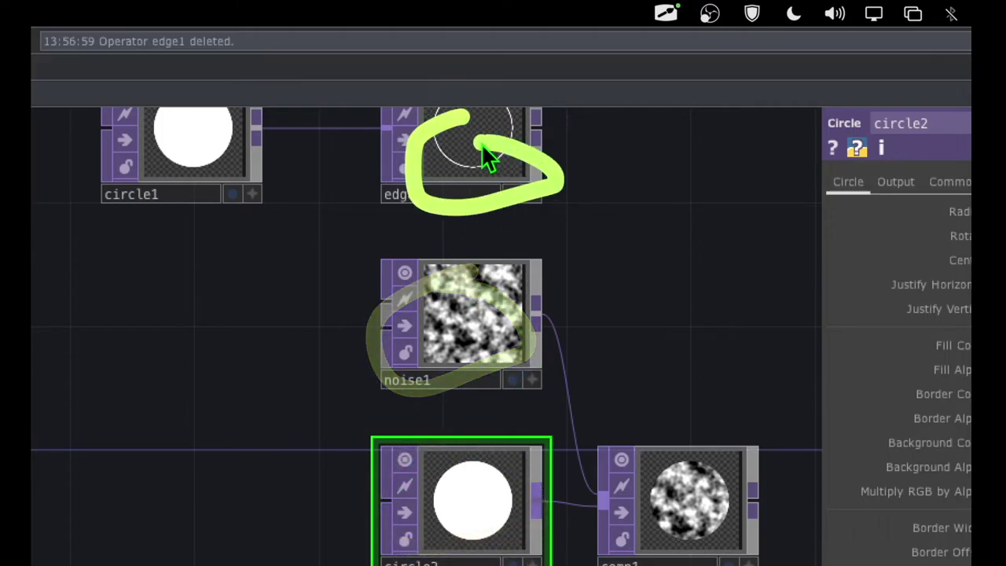
mouse_move(707, 437)
left_mouse_down()
mouse_move(603, 565)
mouse_move(775, 469)
mouse_move(655, 401)
left_mouse_up()
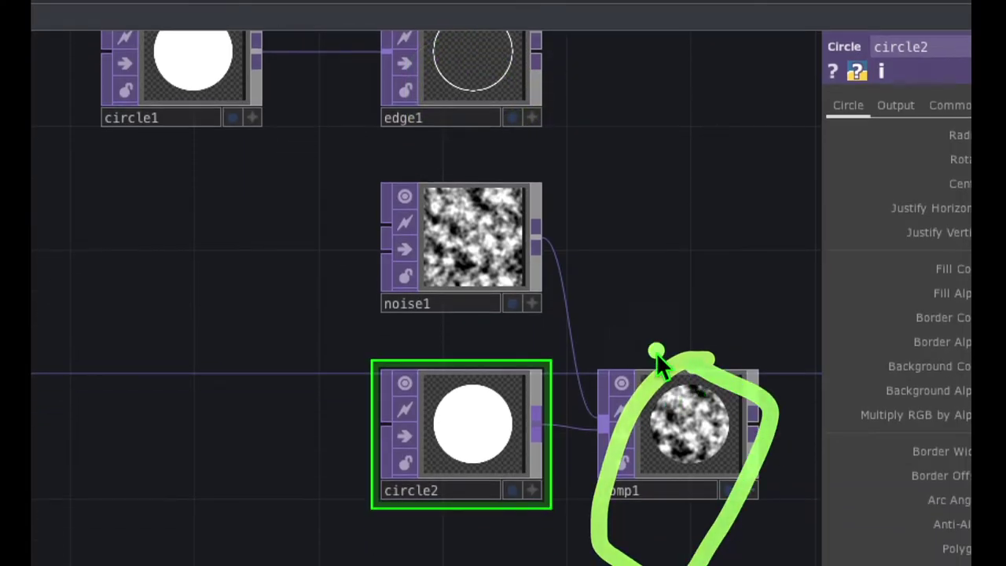
left_click(610, 148)
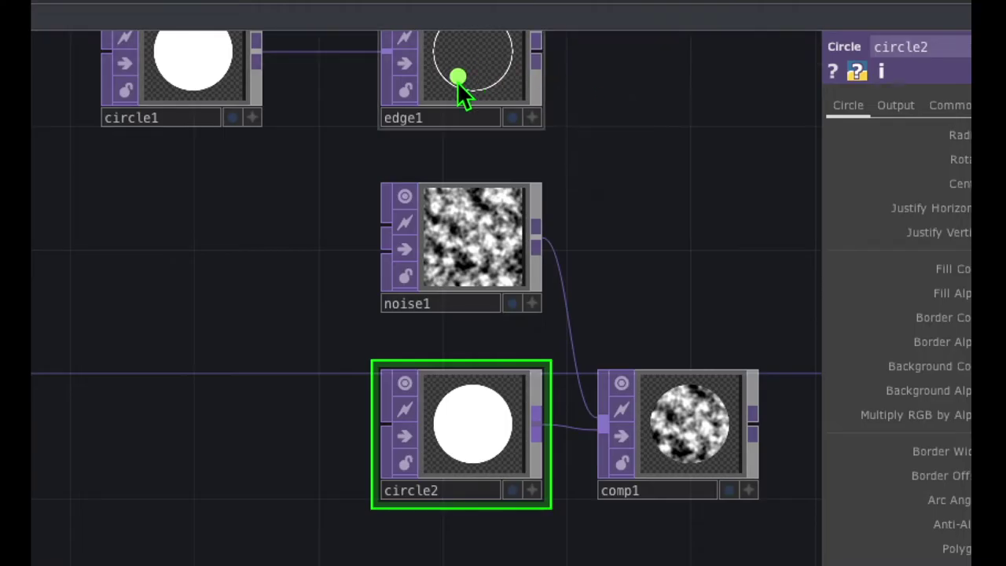
mouse_move(378, 139)
left_mouse_down()
mouse_move(459, 137)
mouse_move(397, 89)
mouse_move(359, 141)
mouse_move(385, 144)
left_mouse_up()
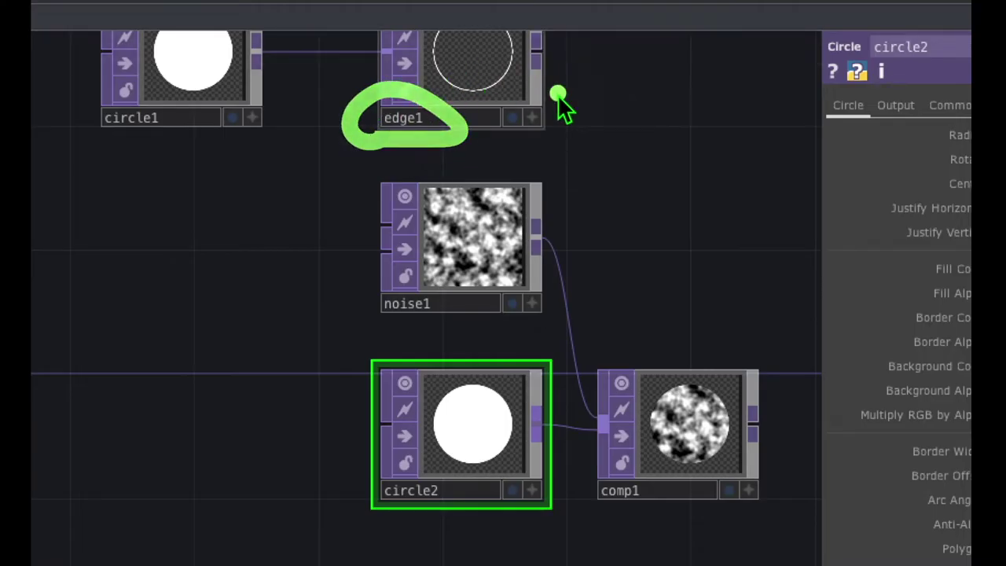
Step: Wire the output of edge1 into comp1 as an additional input
left_click(535, 52)
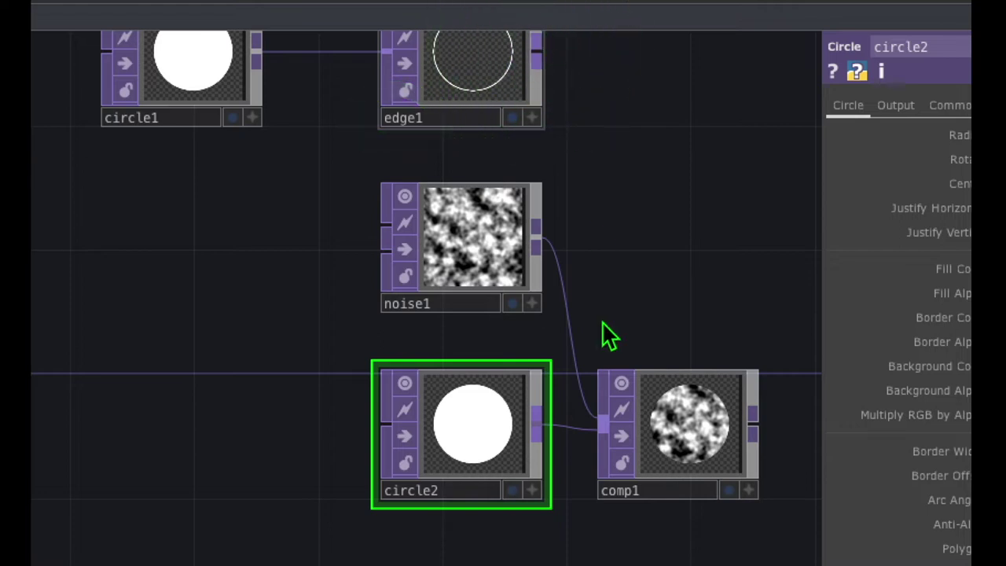
left_click(602, 424)
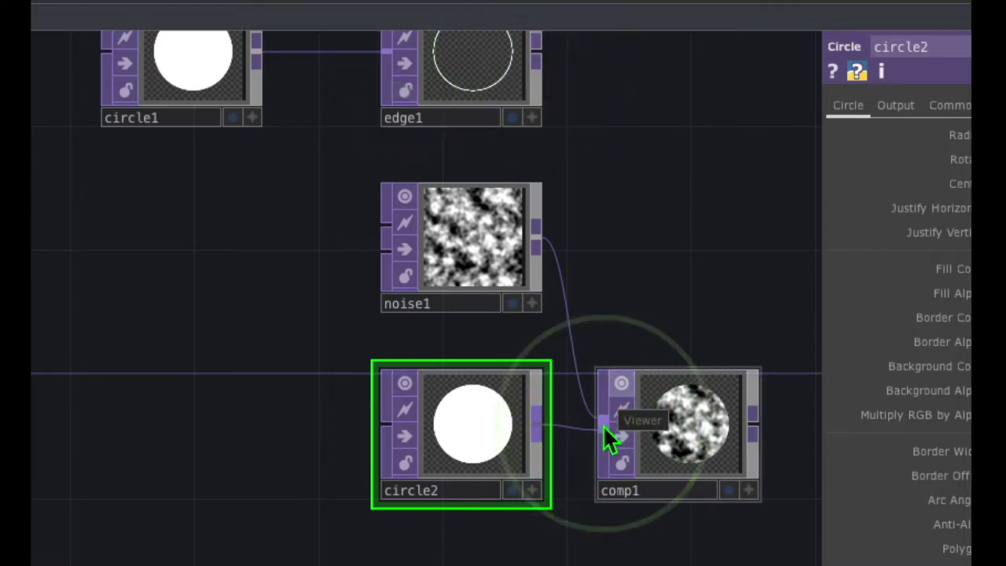
left_click(537, 55)
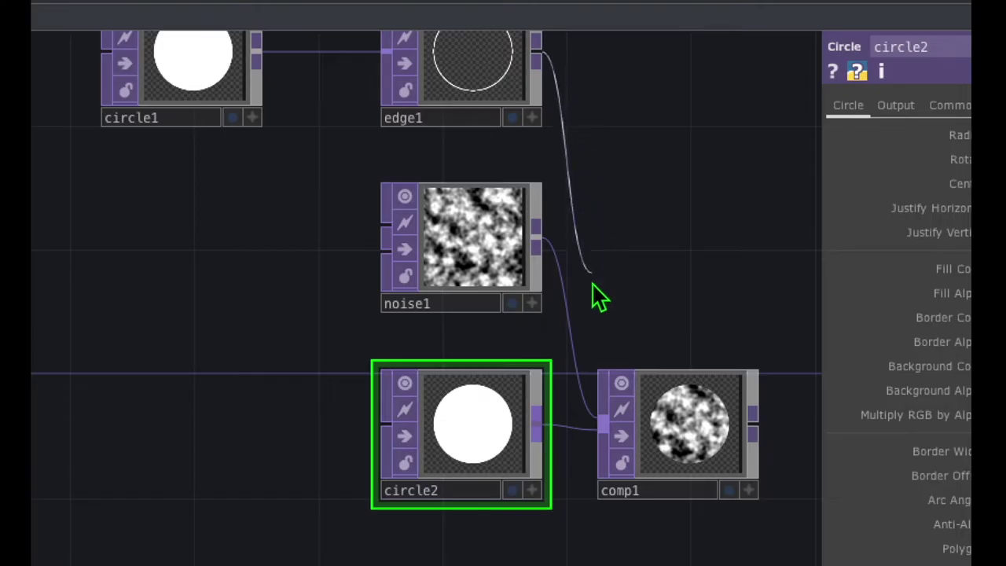
left_click(594, 393)
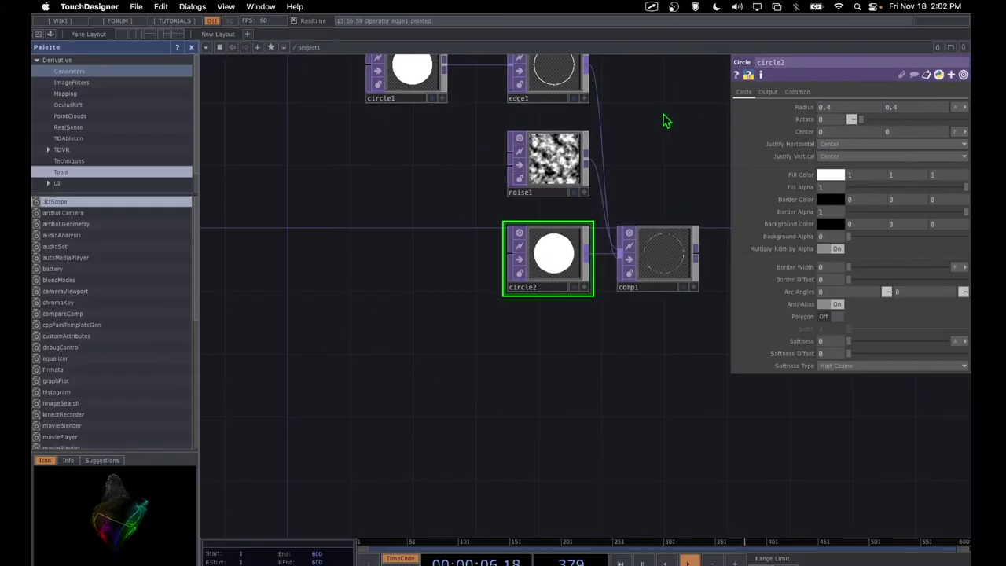
Step: Select comp1 and examine its Operation parameter alongside the composited image it produces
left_click(649, 264)
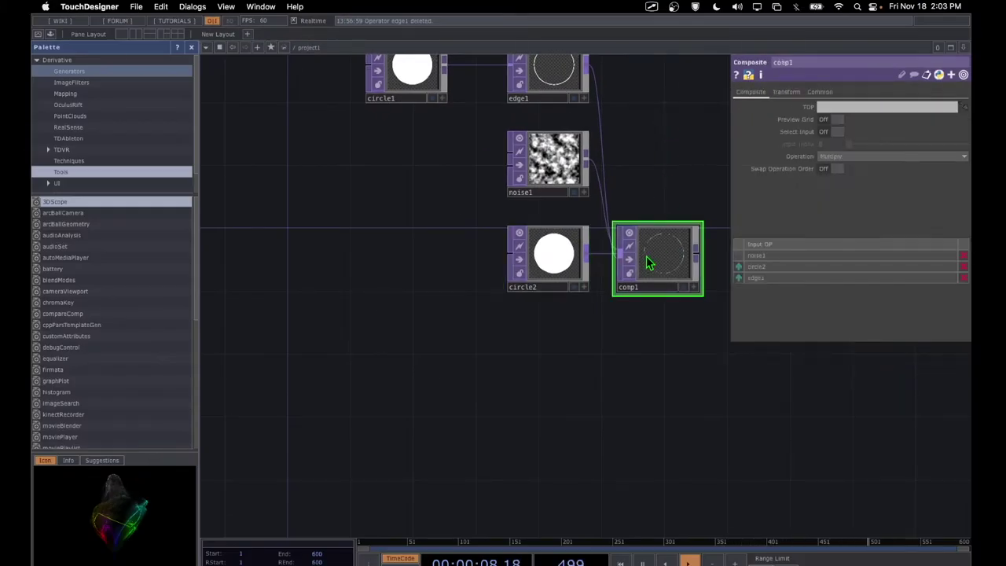
mouse_move(668, 207)
left_mouse_down()
mouse_move(611, 308)
mouse_move(707, 248)
left_mouse_up()
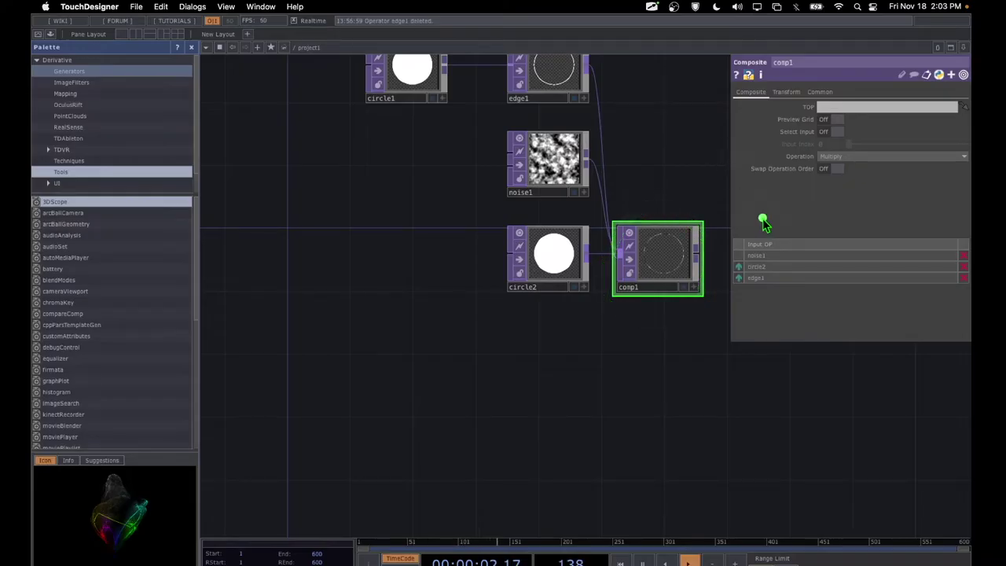
left_click(776, 261)
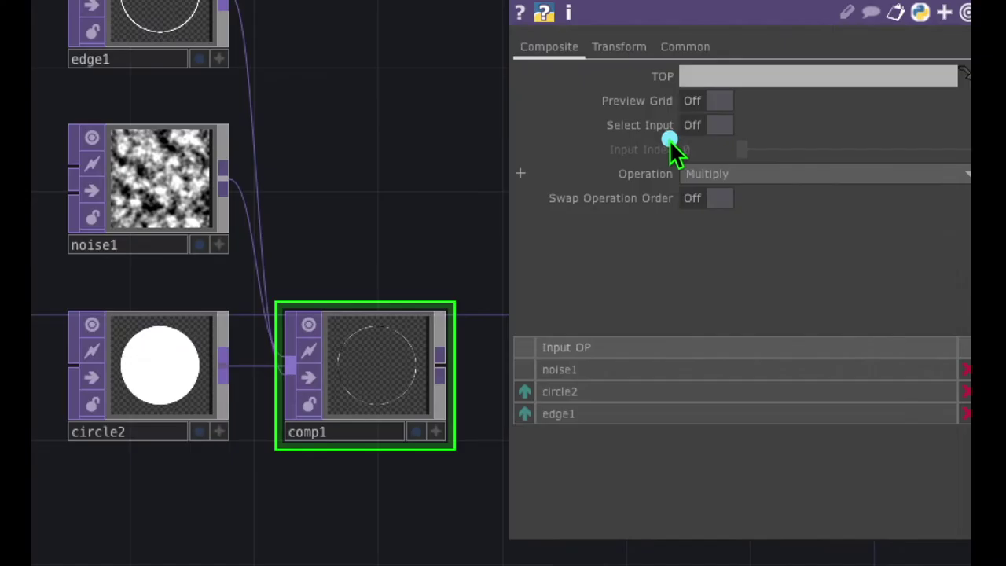
mouse_move(811, 140)
left_mouse_down()
mouse_move(774, 154)
mouse_move(798, 187)
left_mouse_up()
mouse_move(643, 230)
left_mouse_down()
mouse_move(712, 221)
mouse_move(693, 149)
left_mouse_up()
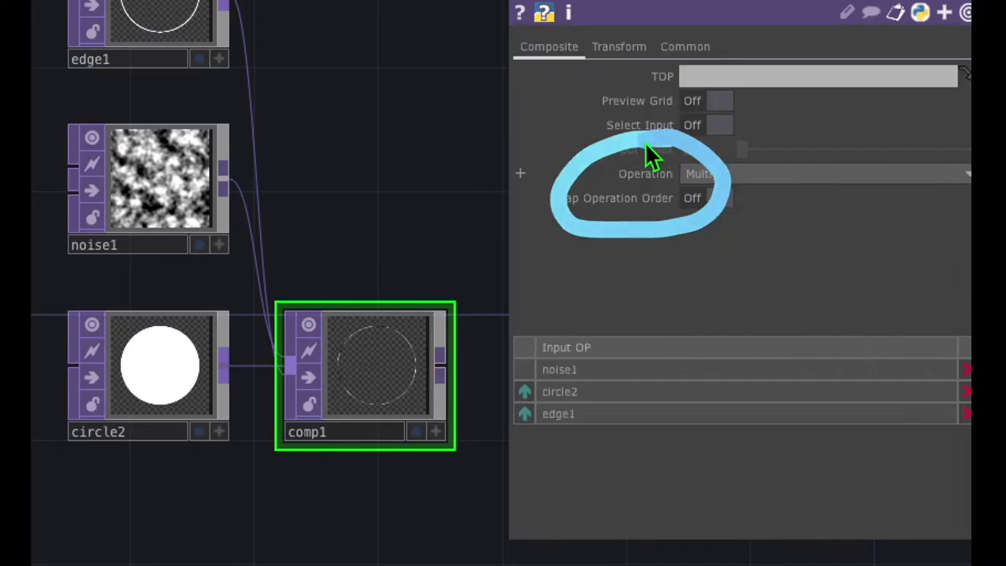
mouse_move(393, 266)
left_mouse_down()
mouse_move(365, 280)
mouse_move(333, 385)
mouse_move(512, 413)
mouse_move(375, 266)
left_mouse_up()
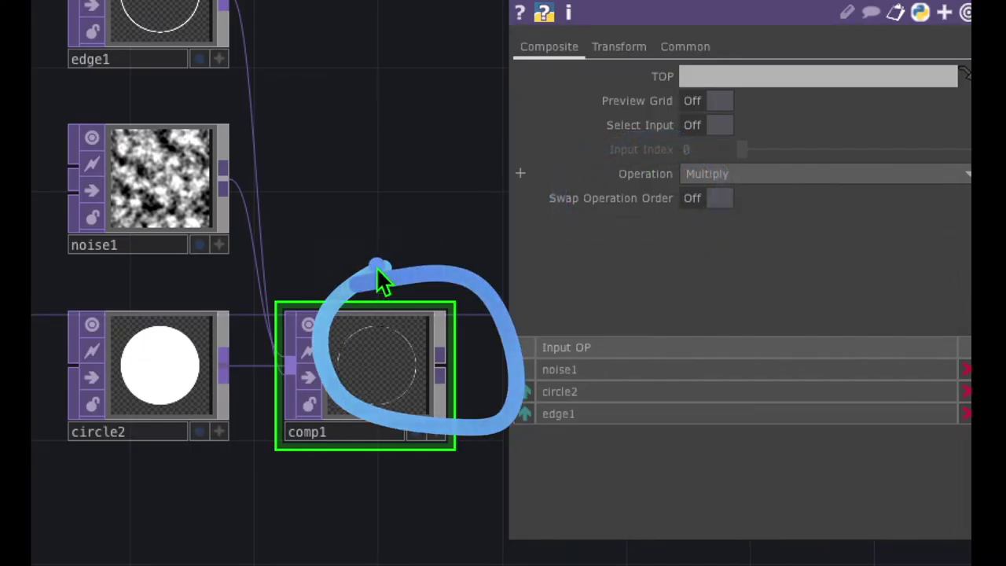
mouse_move(645, 142)
left_mouse_down()
mouse_move(571, 225)
mouse_move(669, 149)
mouse_move(694, 161)
left_mouse_up()
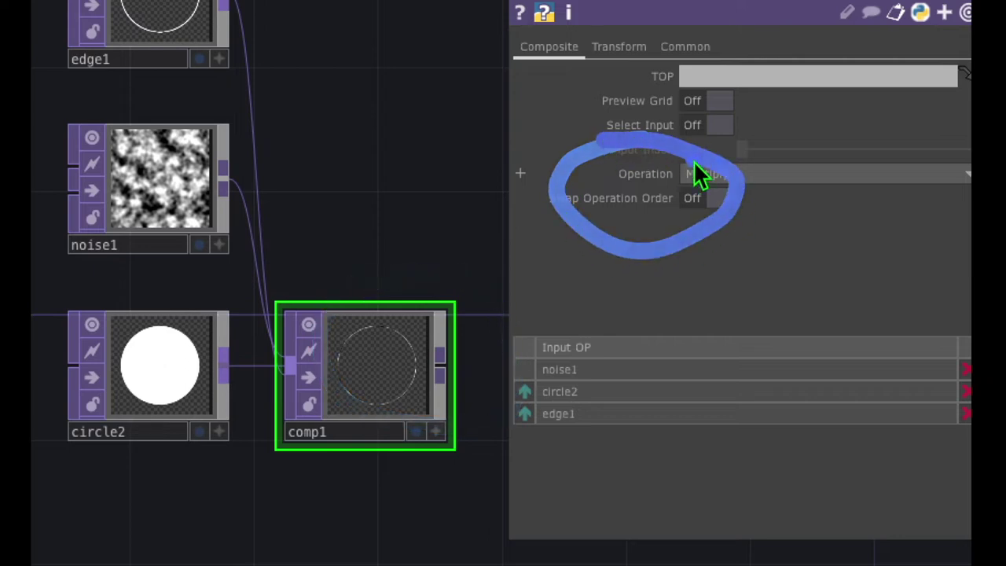
Step: Set comp1's compositing operation to Add
left_click(717, 177)
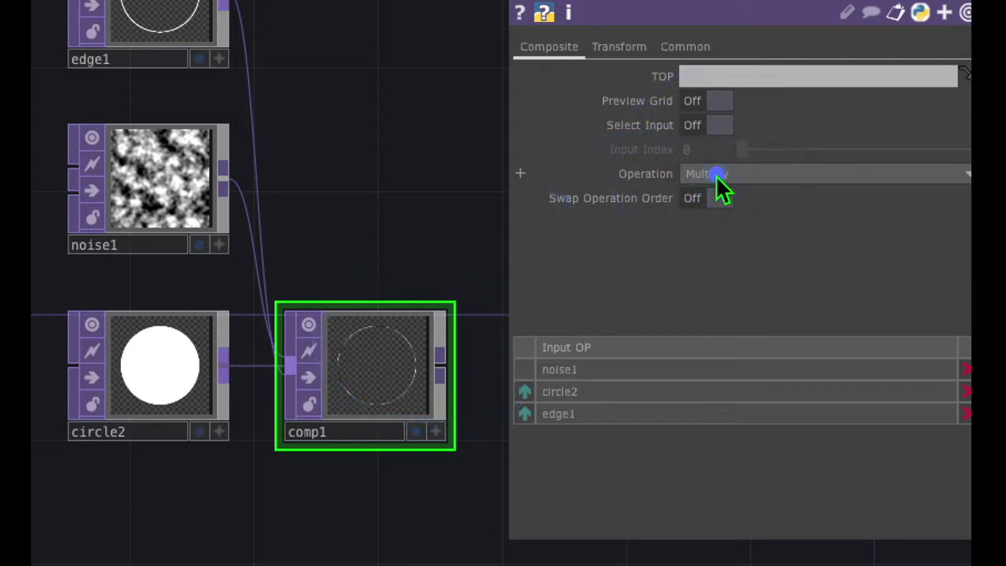
left_click(715, 174)
left_click(715, 174)
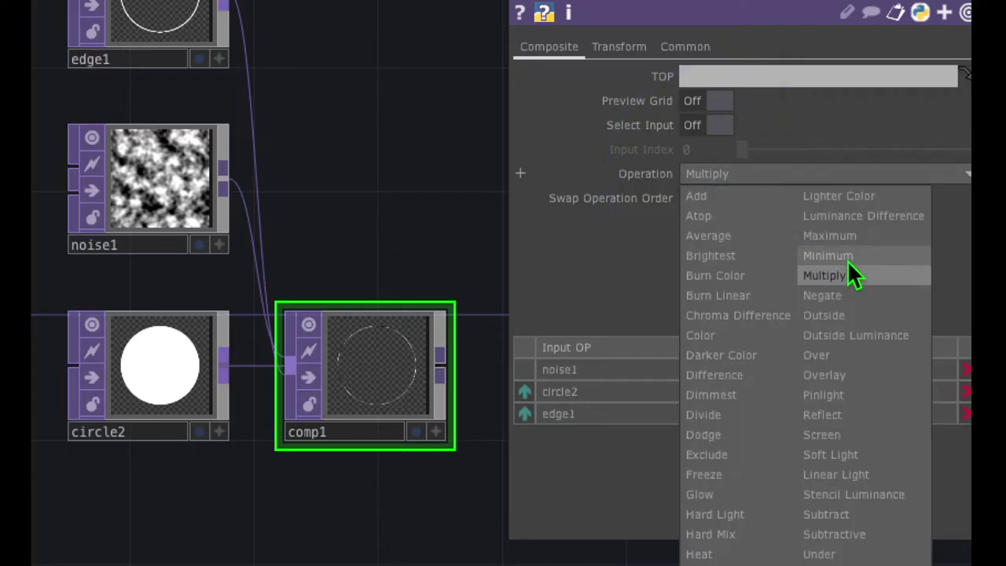
left_click(855, 252)
left_click(720, 174)
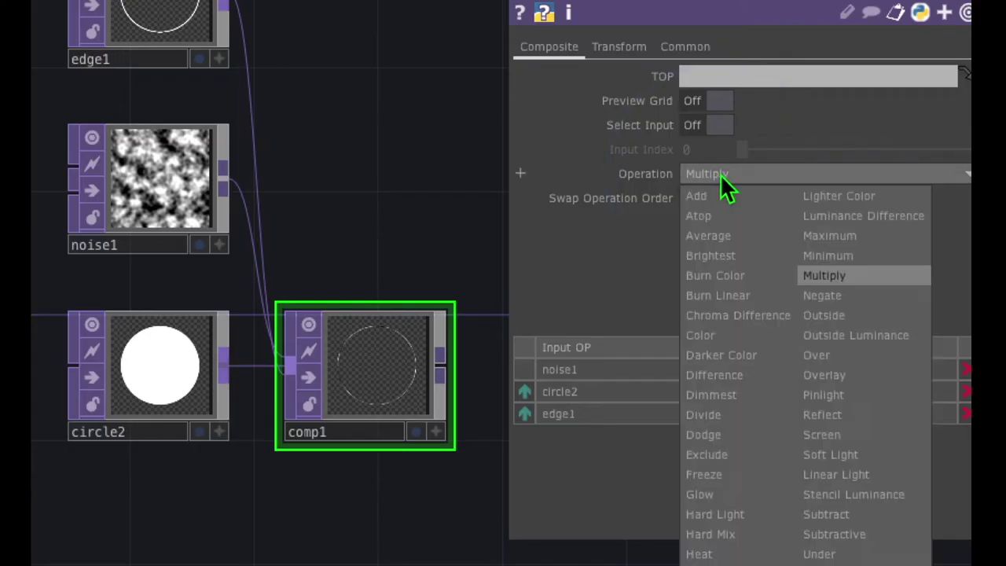
left_click(725, 195)
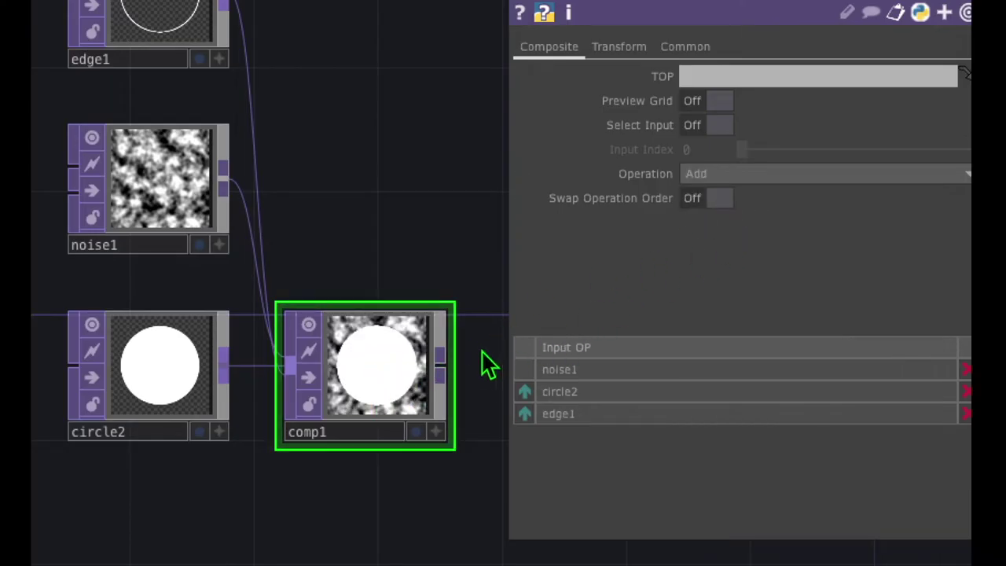
Step: Reorder comp1's input operators so that edge1 comes first, followed by noise1 and circle2
mouse_move(562, 312)
left_mouse_down()
mouse_move(480, 423)
mouse_move(607, 349)
left_mouse_up()
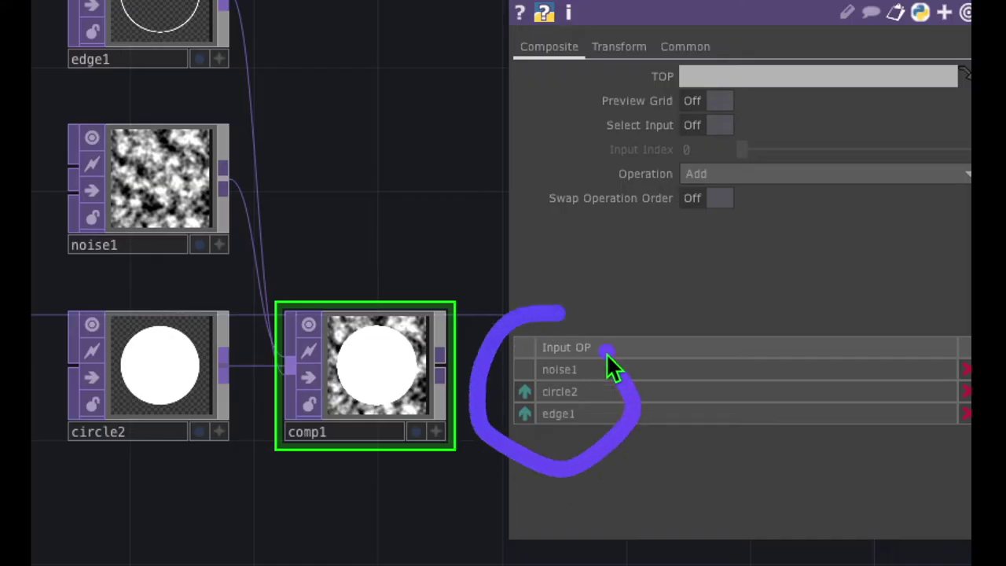
left_click(528, 389)
left_click(524, 413)
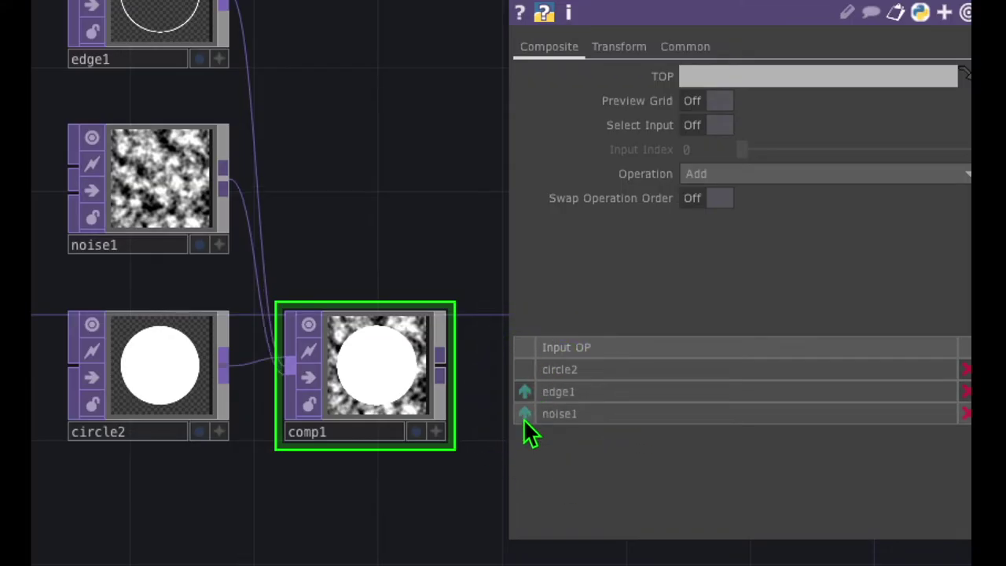
left_click(525, 414)
left_click(525, 392)
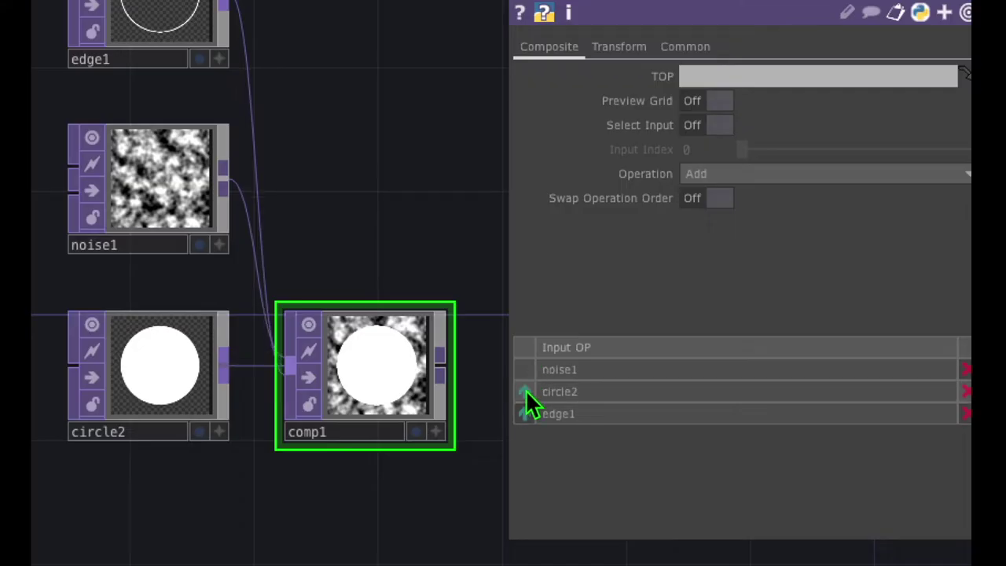
Step: Turn on Swap Operation Order for comp1
left_click(719, 198)
mouse_move(663, 146)
left_mouse_down()
mouse_move(614, 147)
mouse_move(561, 191)
mouse_move(609, 212)
mouse_move(712, 164)
left_mouse_up()
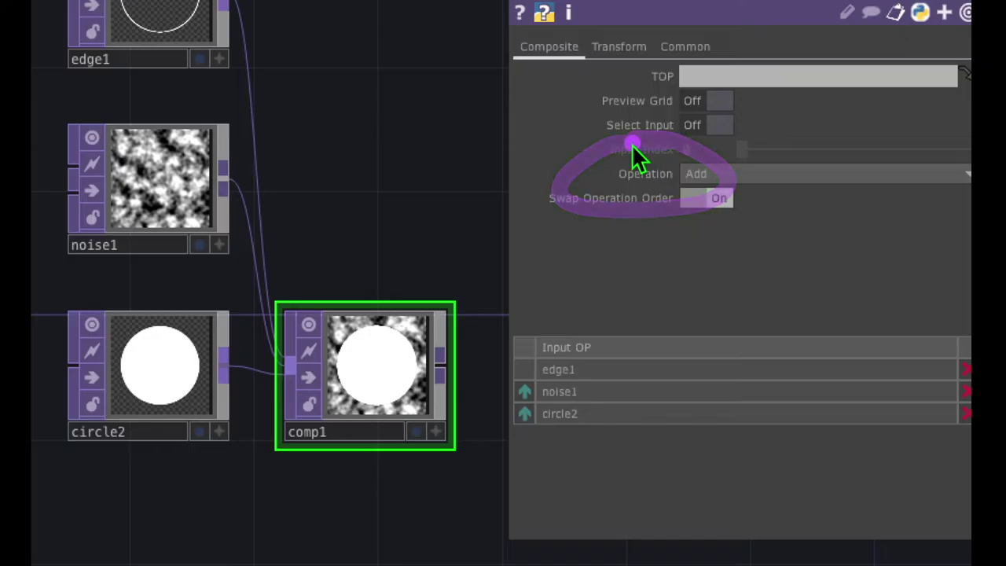
mouse_move(663, 146)
left_mouse_down()
mouse_move(562, 182)
mouse_move(697, 206)
mouse_move(700, 142)
mouse_move(641, 153)
left_mouse_up()
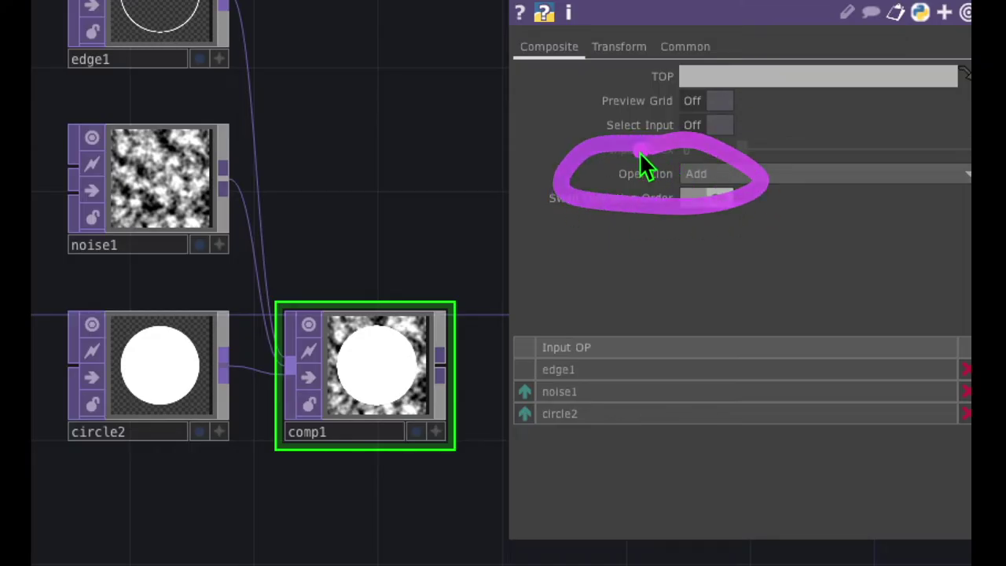
Step: Try the Divide operation on comp1, settle on Heat, and review the other available operations
left_click(711, 176)
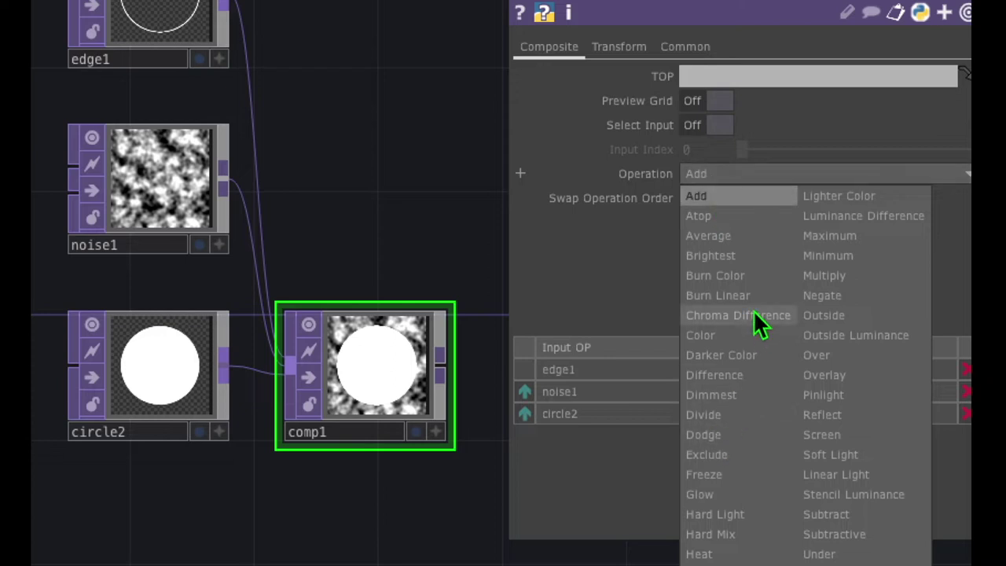
left_click(733, 414)
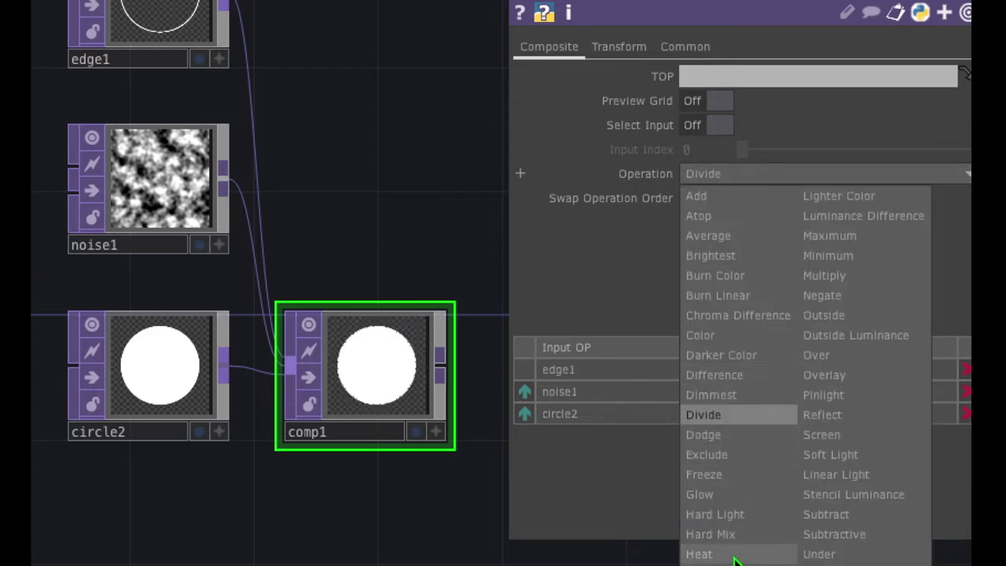
left_click(734, 557)
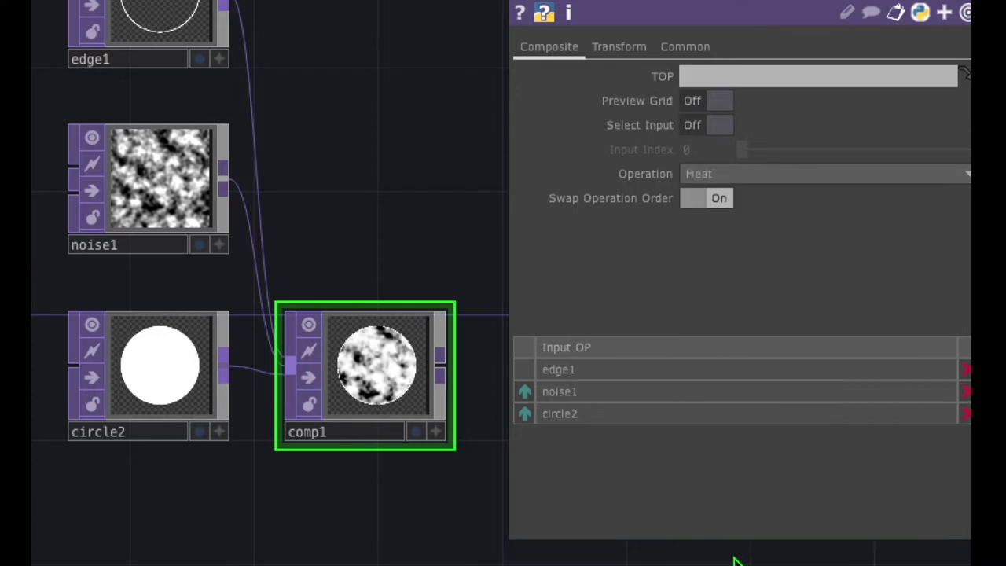
mouse_move(377, 262)
left_mouse_down()
mouse_move(255, 345)
mouse_move(278, 471)
mouse_move(452, 416)
mouse_move(418, 283)
mouse_move(339, 264)
left_mouse_up()
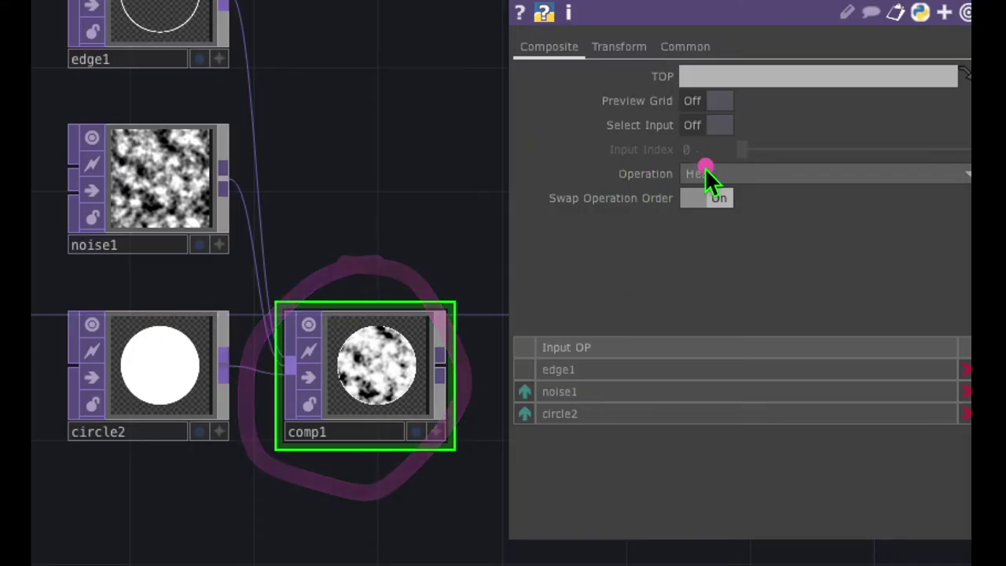
mouse_move(376, 271)
left_mouse_down()
mouse_move(242, 382)
mouse_move(392, 508)
mouse_move(491, 289)
mouse_move(369, 228)
left_mouse_up()
mouse_move(629, 146)
left_mouse_down()
mouse_move(533, 181)
mouse_move(565, 220)
mouse_move(705, 228)
left_mouse_up()
left_click(641, 174)
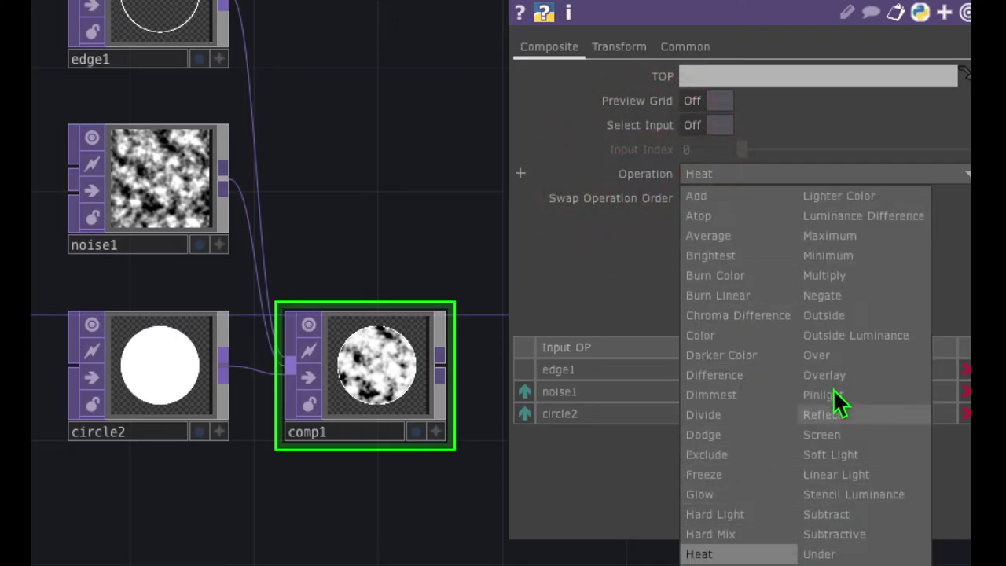
left_click(621, 253)
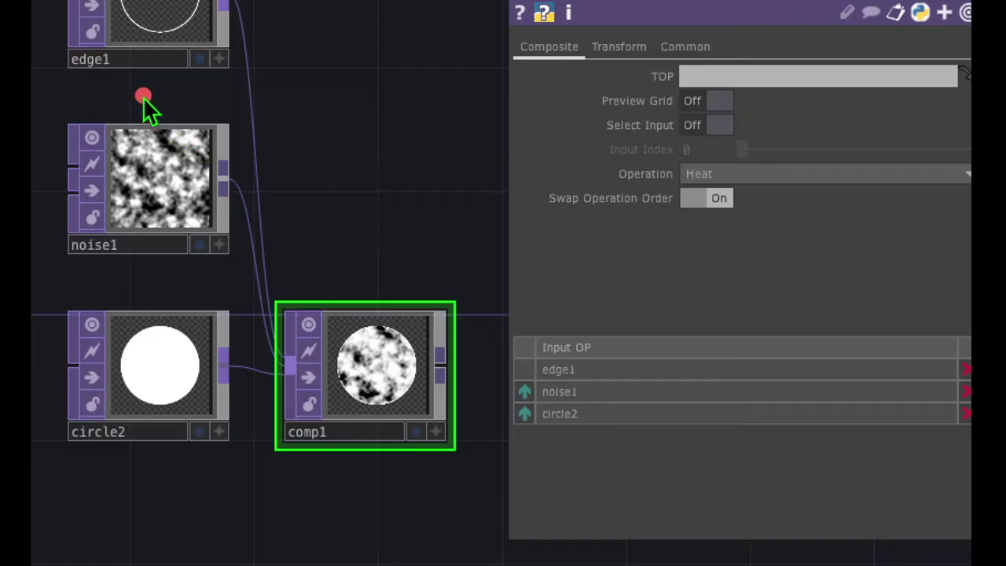
Step: Select noise1 and switch off its Monochrome option to generate coloured noise
mouse_move(143, 97)
left_mouse_down()
mouse_move(46, 144)
mouse_move(57, 234)
mouse_move(163, 269)
mouse_move(271, 185)
mouse_move(192, 88)
mouse_move(122, 88)
left_mouse_up()
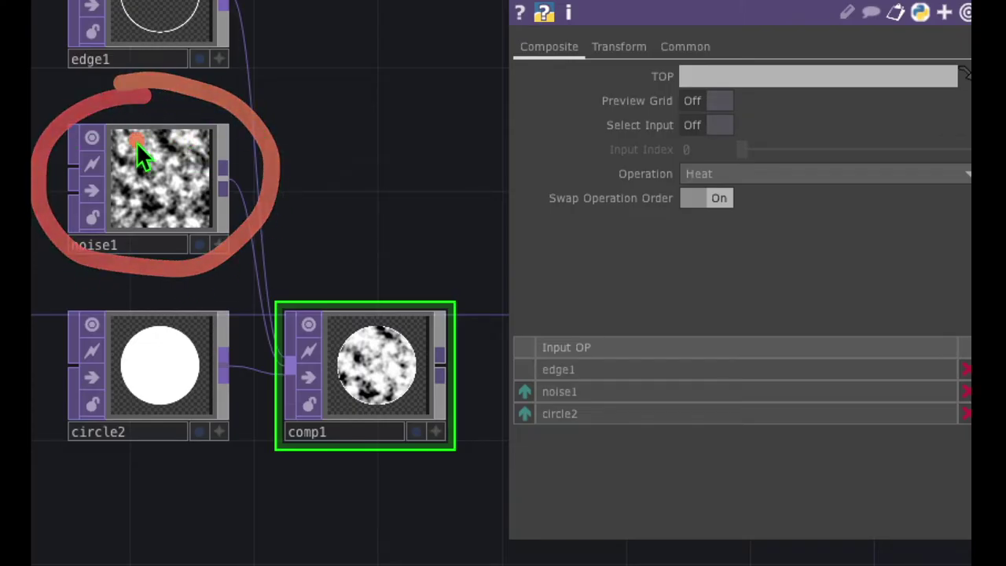
left_click(173, 176)
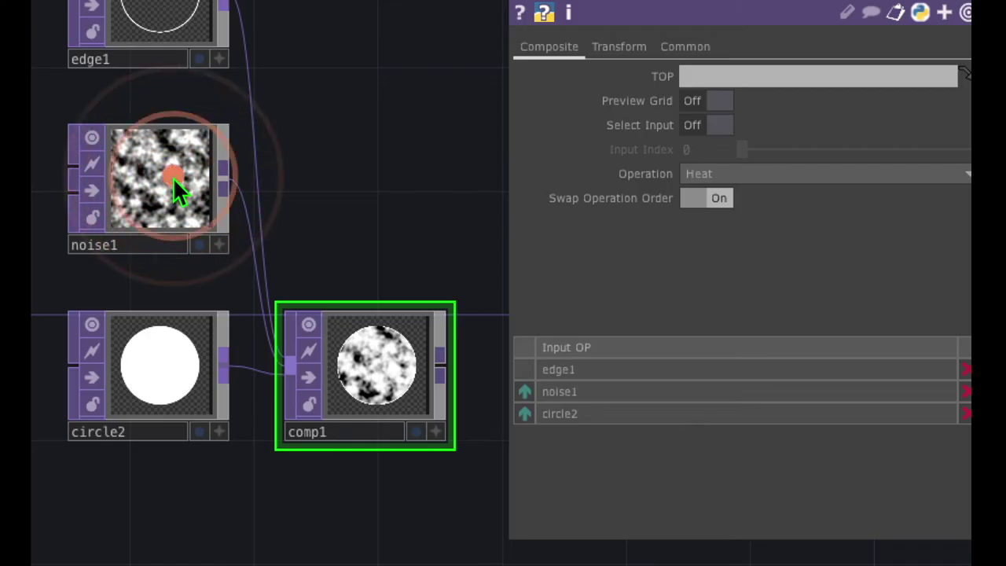
left_click(173, 176)
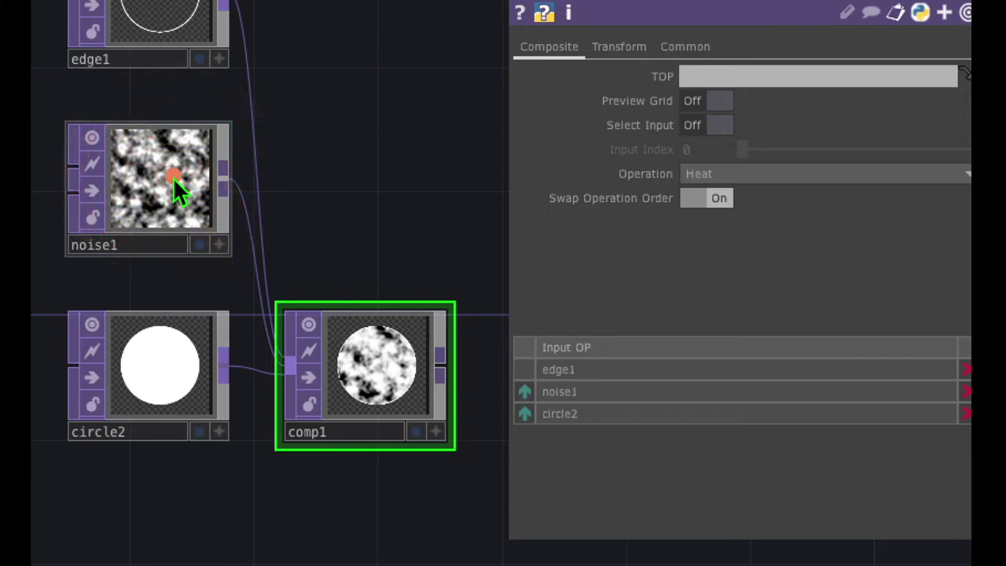
left_click(173, 177)
mouse_move(161, 106)
left_mouse_down()
mouse_move(97, 116)
mouse_move(97, 224)
mouse_move(250, 257)
mouse_move(182, 84)
left_mouse_up()
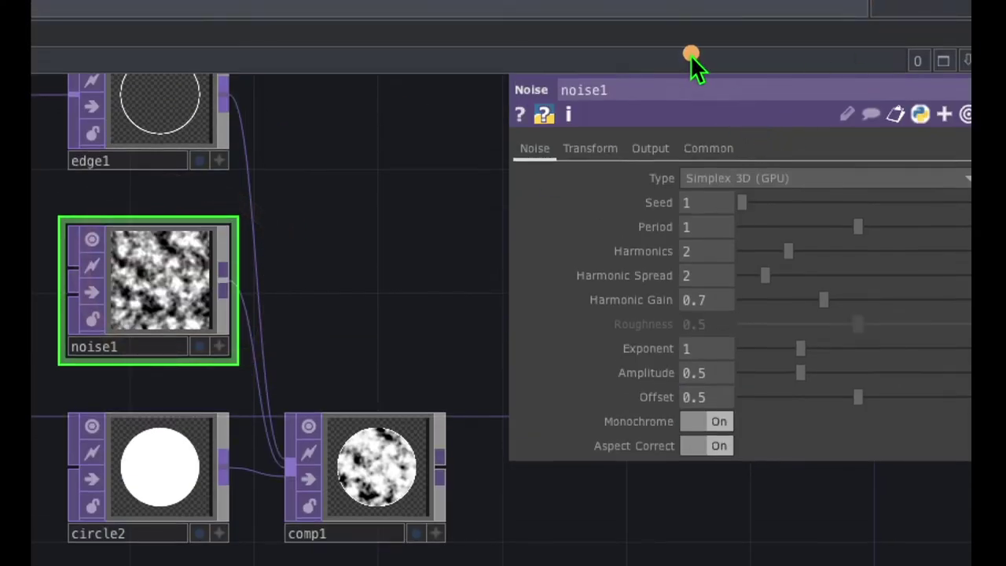
mouse_move(690, 55)
left_mouse_down()
mouse_move(584, 550)
mouse_move(759, 99)
mouse_move(611, 84)
left_mouse_up()
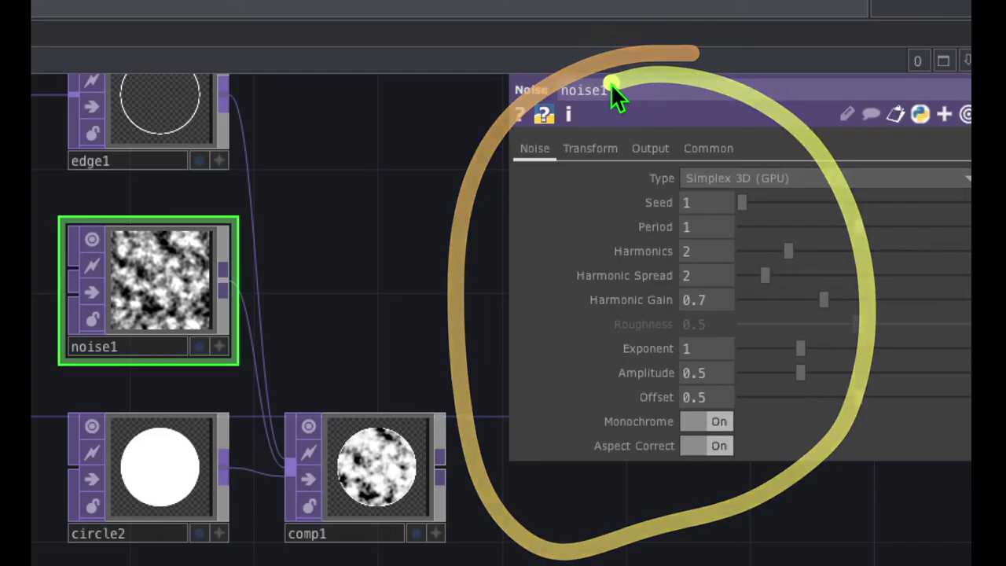
mouse_move(682, 390)
left_mouse_down()
mouse_move(593, 392)
mouse_move(534, 443)
mouse_move(680, 470)
mouse_move(791, 458)
mouse_move(744, 409)
mouse_move(664, 396)
left_mouse_up()
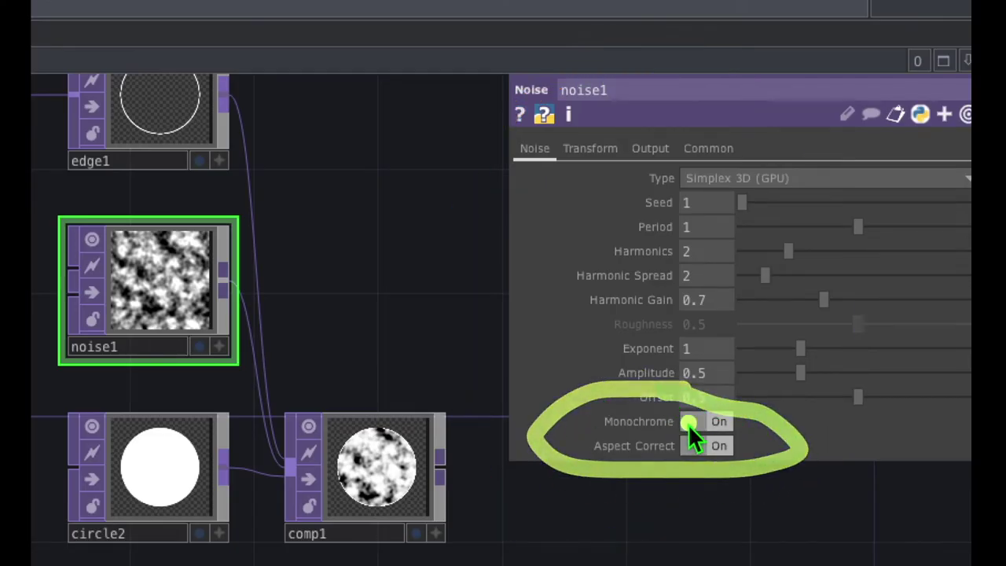
left_click(688, 423)
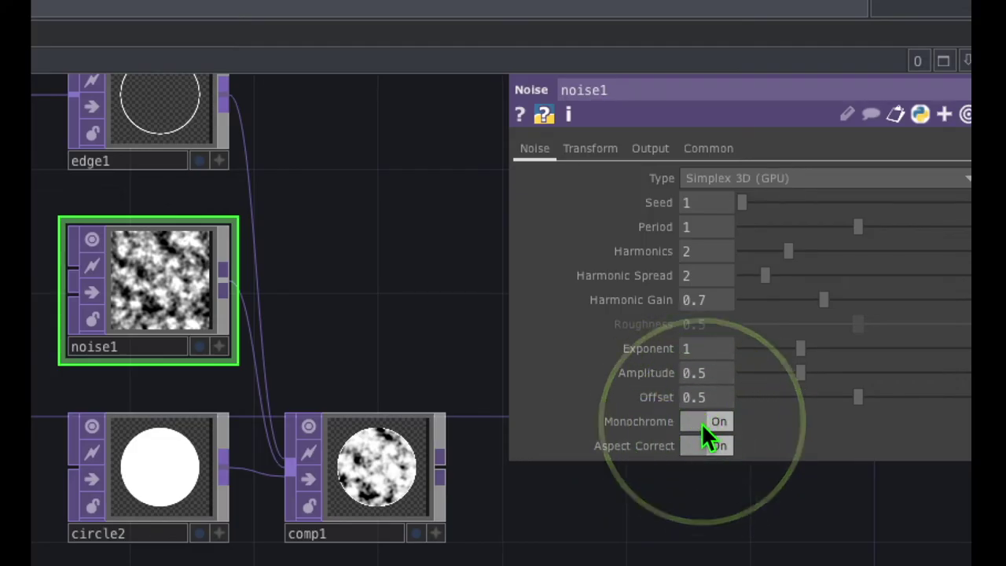
left_click(380, 331)
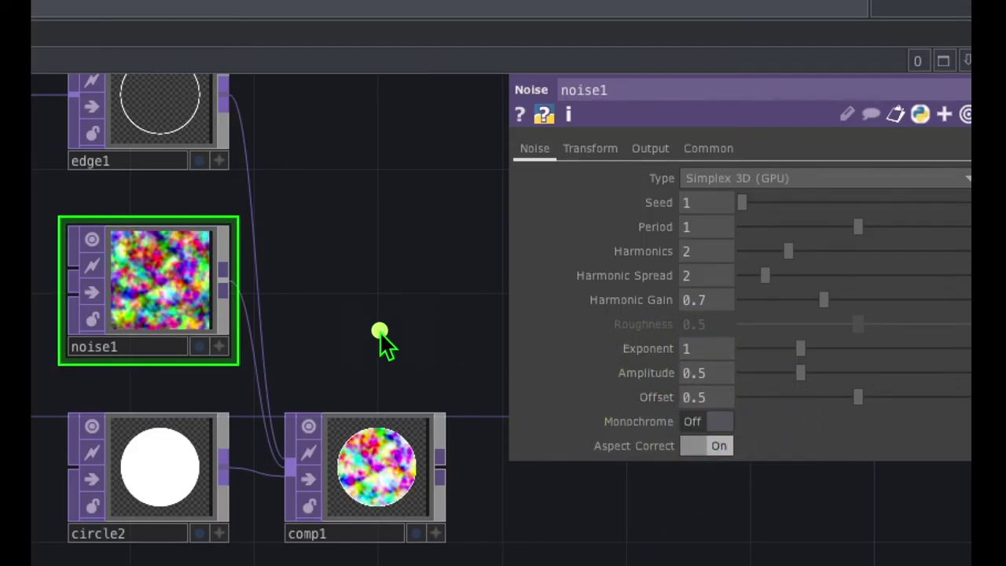
Step: Examine the coloured noise in noise1 and comp1 together with noise1's Monochrome, Harmonics and Harmonic Spread parameters
mouse_move(196, 209)
left_mouse_down()
mouse_move(114, 231)
mouse_move(69, 381)
mouse_move(209, 386)
mouse_move(261, 231)
mouse_move(171, 205)
left_mouse_up()
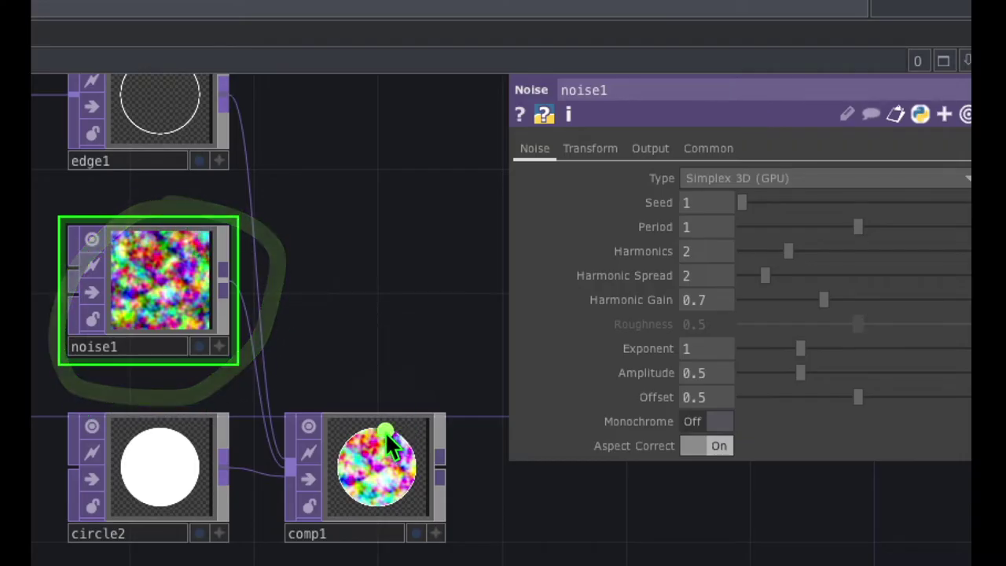
mouse_move(400, 277)
left_mouse_down()
mouse_move(258, 314)
mouse_move(265, 427)
mouse_move(387, 469)
mouse_move(486, 365)
mouse_move(404, 270)
left_mouse_up()
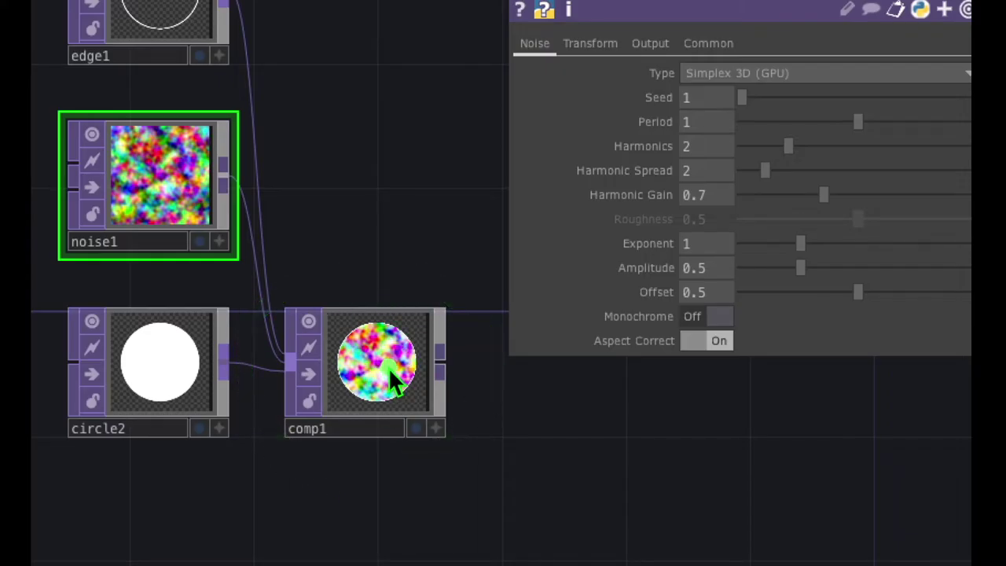
mouse_move(702, 283)
left_mouse_down()
mouse_move(555, 341)
mouse_move(759, 334)
mouse_move(684, 297)
left_mouse_up()
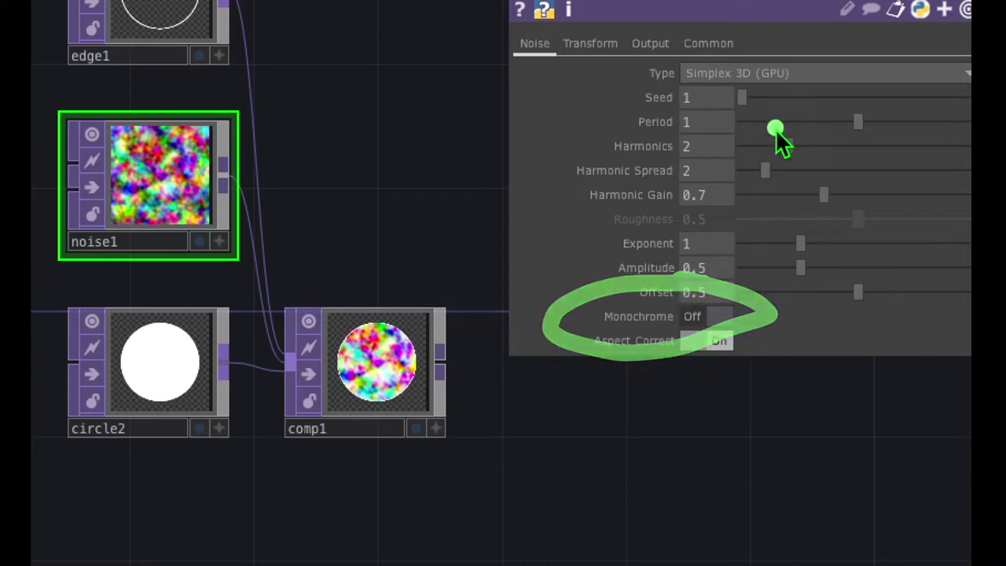
mouse_move(732, 73)
left_mouse_down()
mouse_move(638, 201)
mouse_move(675, 306)
mouse_move(758, 272)
mouse_move(774, 63)
mouse_move(684, 64)
left_mouse_up()
mouse_move(157, 110)
left_mouse_down()
mouse_move(89, 210)
mouse_move(231, 296)
mouse_move(202, 187)
mouse_move(114, 168)
left_mouse_up()
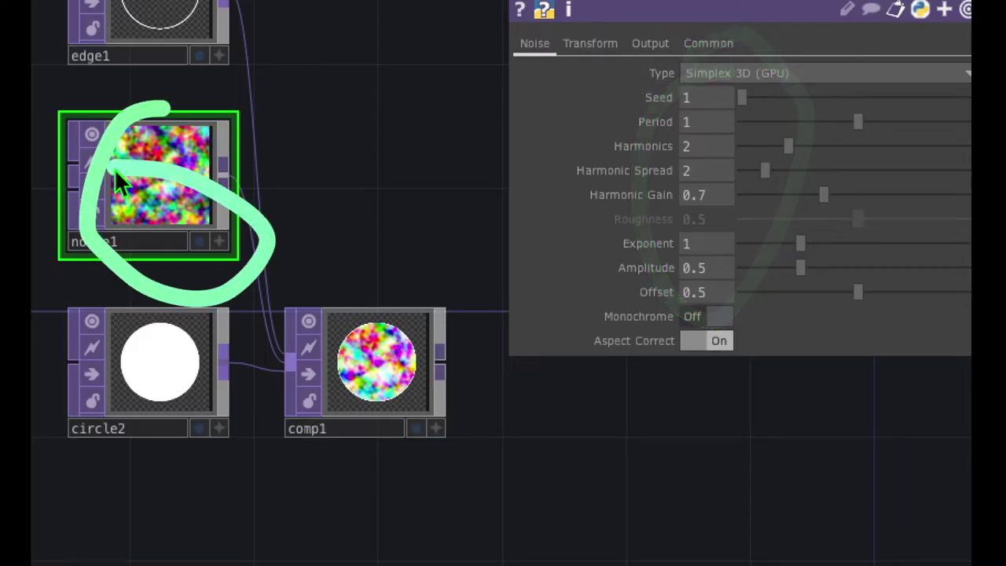
left_click(786, 146)
left_click(768, 170)
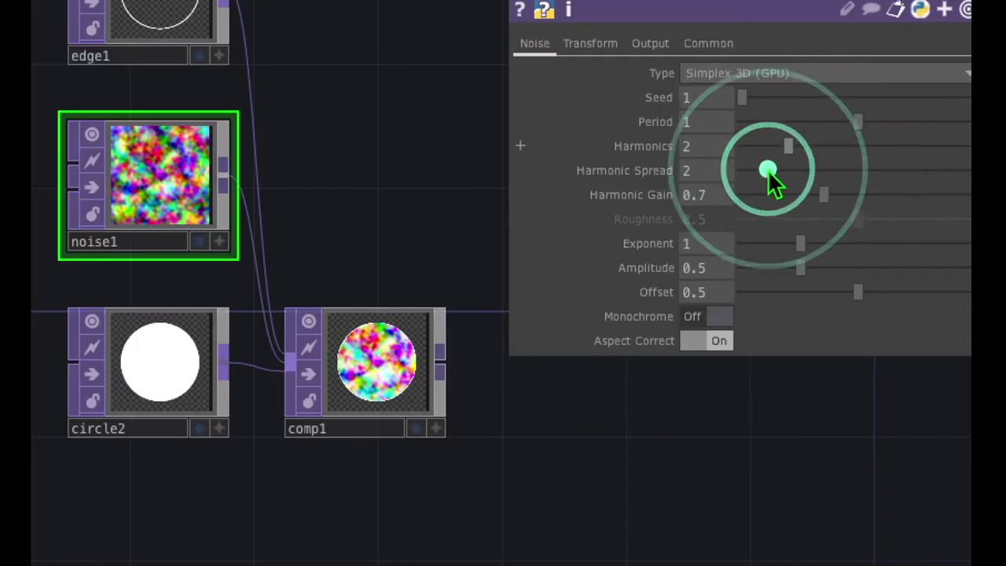
left_click_drag(208, 118, 179, 106)
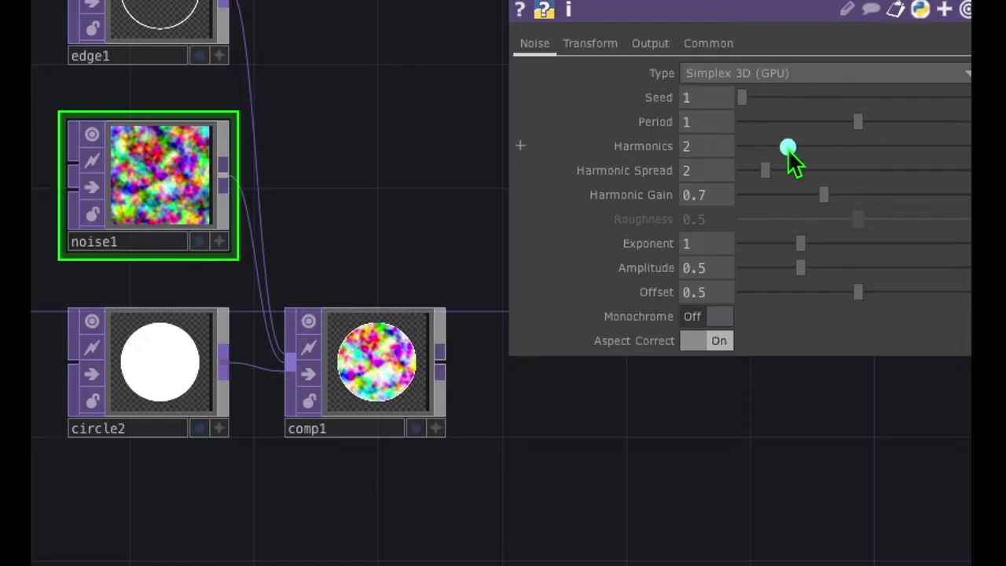
Step: Set noise1's Harmonics to 3, Harmonic Gain to about 0.738, Exponent to about 0.92 and Amplitude to about 0.443
left_click_drag(787, 147, 766, 171)
left_click(766, 170)
left_click(823, 194)
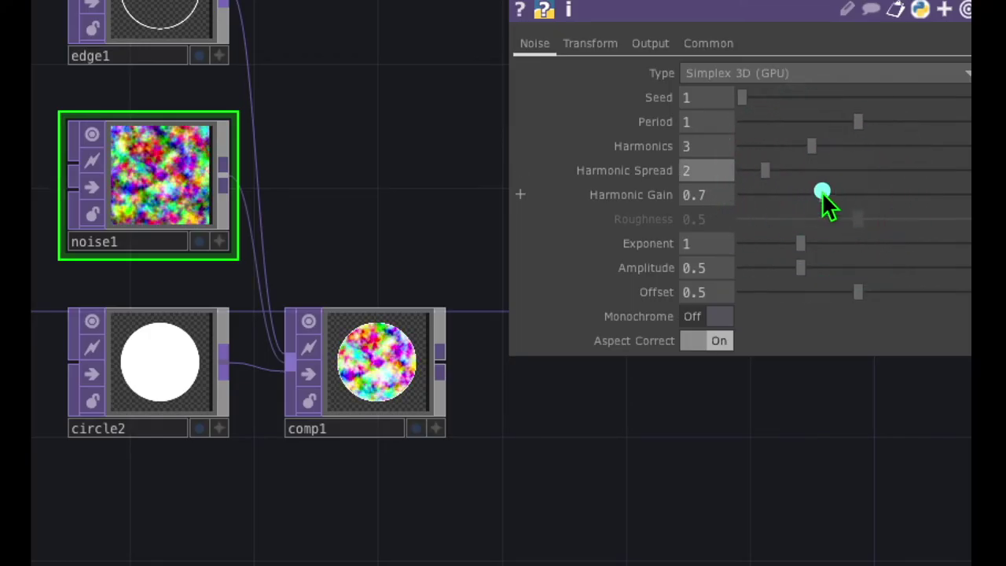
mouse_move(825, 196)
left_mouse_down()
mouse_move(792, 196)
mouse_move(852, 197)
mouse_move(802, 197)
mouse_move(849, 195)
mouse_move(827, 194)
left_mouse_up()
left_click_drag(802, 242, 802, 269)
Step: Lower noise1's Offset to about 0.386 and raise its Period to about 1.324
left_click(856, 291)
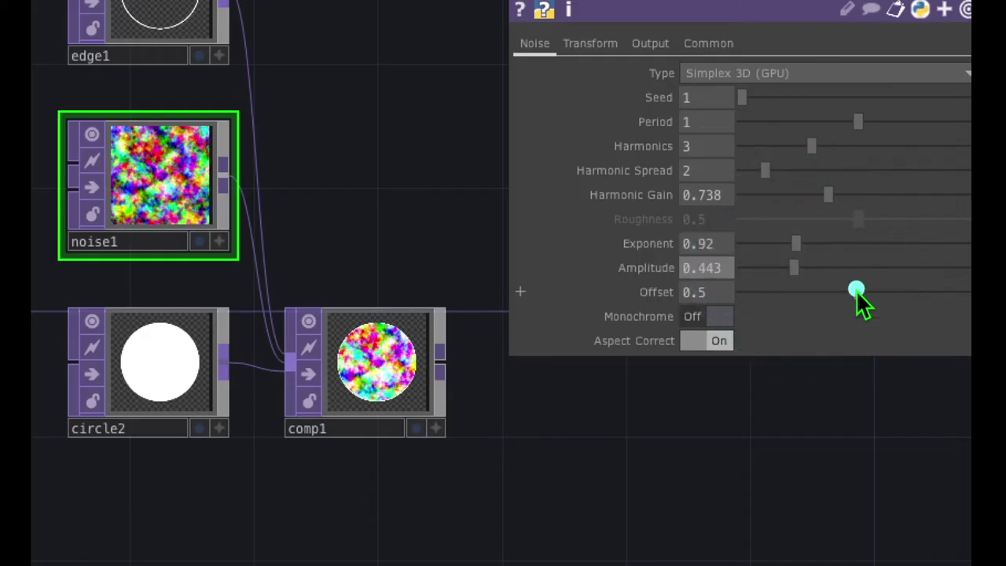
left_click_drag(857, 292, 831, 292)
left_click(858, 121)
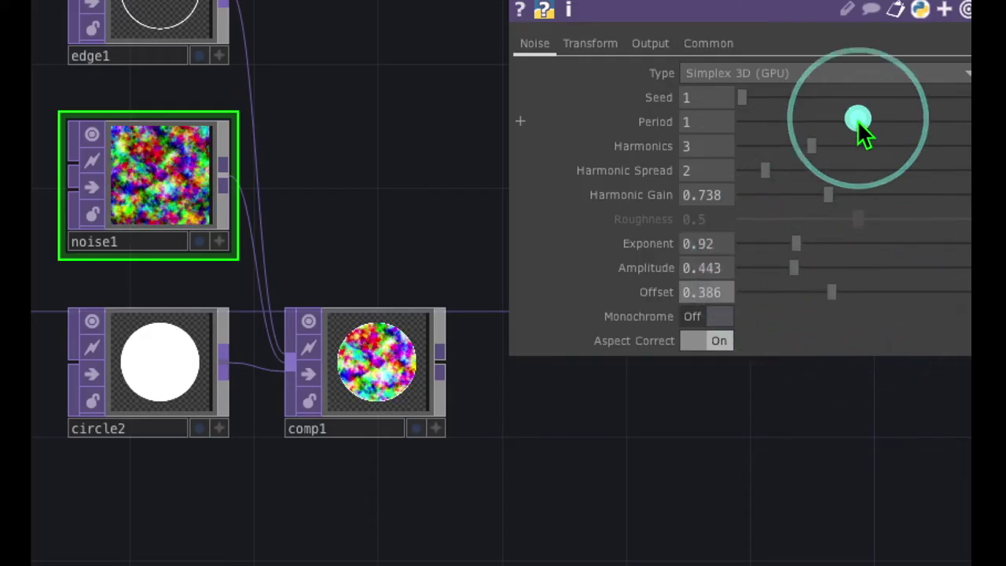
left_click_drag(858, 123, 896, 122)
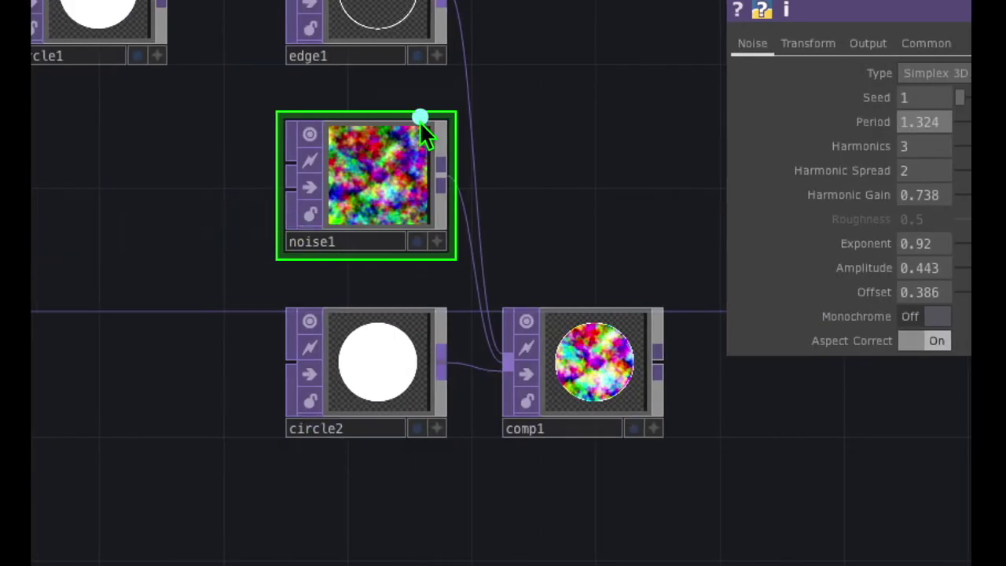
mouse_move(418, 120)
left_mouse_down()
mouse_move(310, 142)
mouse_move(369, 78)
mouse_move(408, 80)
left_mouse_up()
mouse_move(409, 287)
left_mouse_down()
mouse_move(297, 351)
mouse_move(445, 416)
mouse_move(435, 259)
left_mouse_up()
left_click_drag(361, 37, 460, 56)
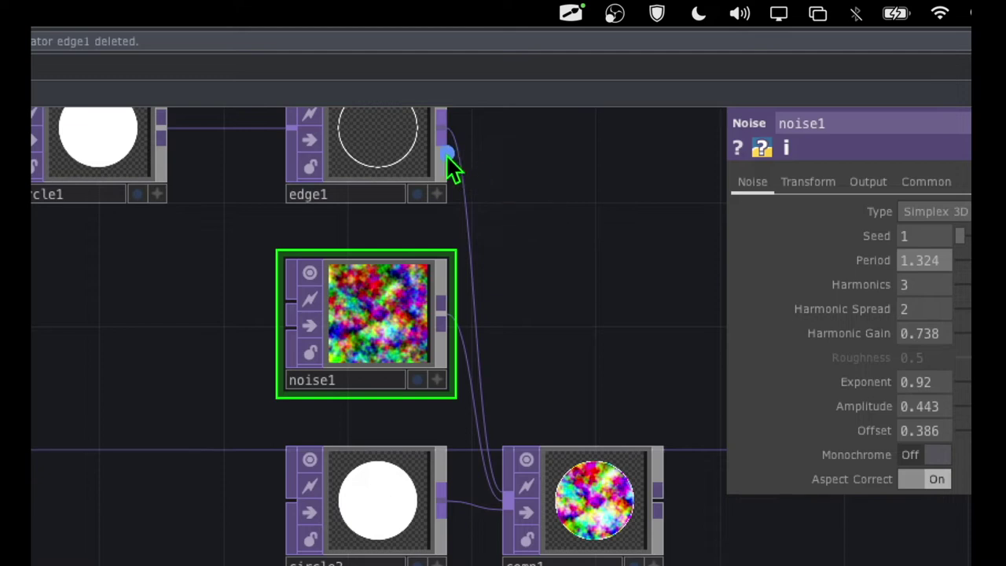
mouse_move(378, 142)
left_mouse_down()
mouse_move(254, 186)
mouse_move(225, 238)
left_mouse_up()
mouse_move(438, 207)
left_mouse_down()
mouse_move(479, 199)
mouse_move(446, 171)
left_mouse_up()
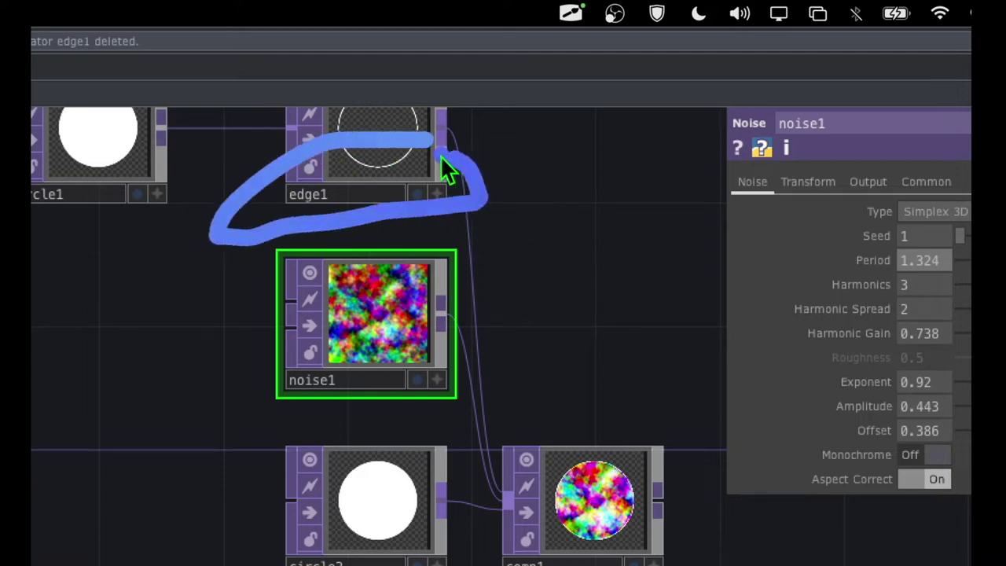
Step: Select the edge1 operator and reduce its Strength to about 0.62
left_click(374, 166)
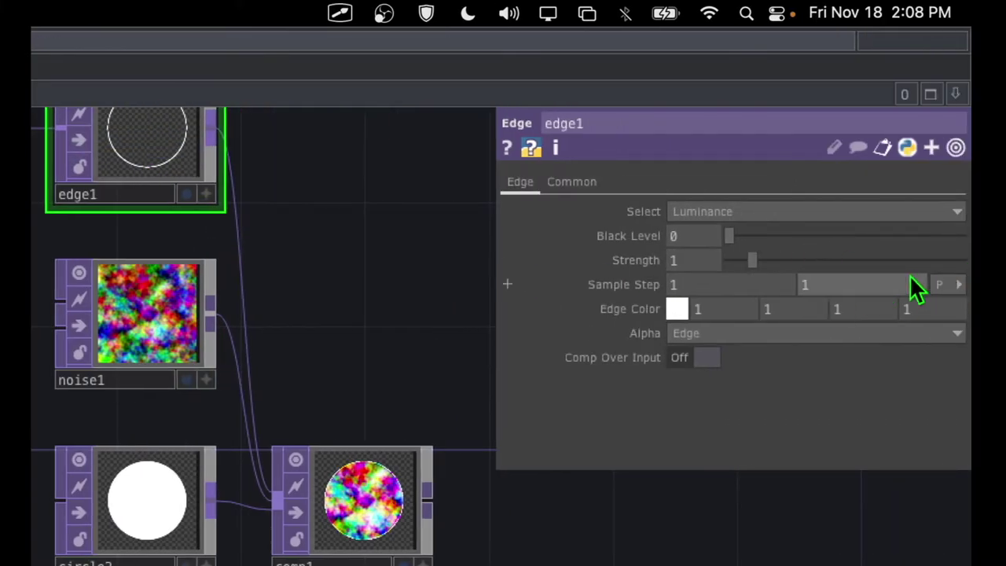
left_click(697, 248)
mouse_move(709, 175)
left_mouse_down()
mouse_move(671, 180)
mouse_move(529, 345)
mouse_move(660, 429)
mouse_move(843, 207)
mouse_move(673, 151)
mouse_move(649, 177)
left_mouse_up()
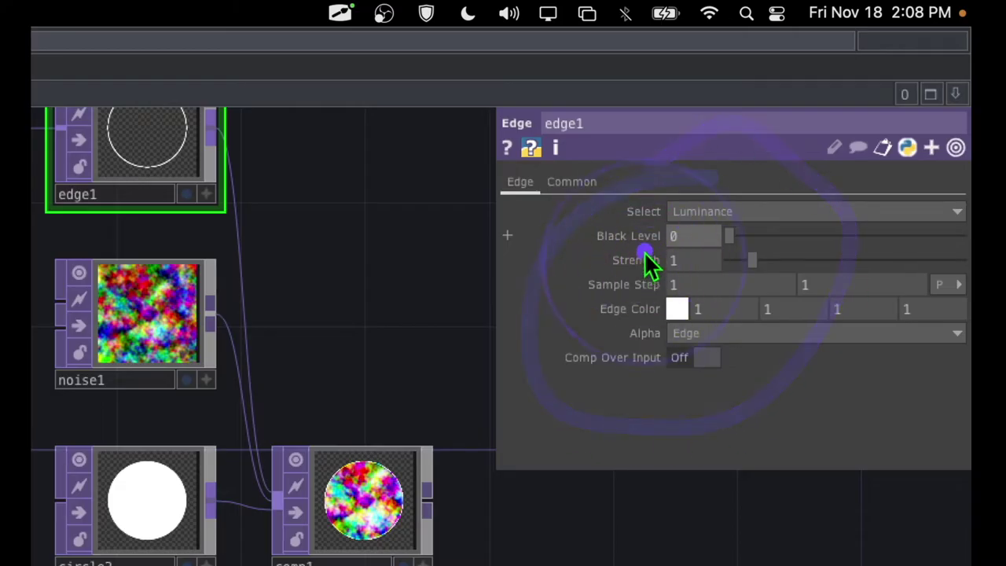
mouse_move(652, 265)
left_mouse_down()
mouse_move(526, 287)
mouse_move(528, 314)
mouse_move(695, 307)
mouse_move(665, 266)
mouse_move(634, 262)
left_mouse_up()
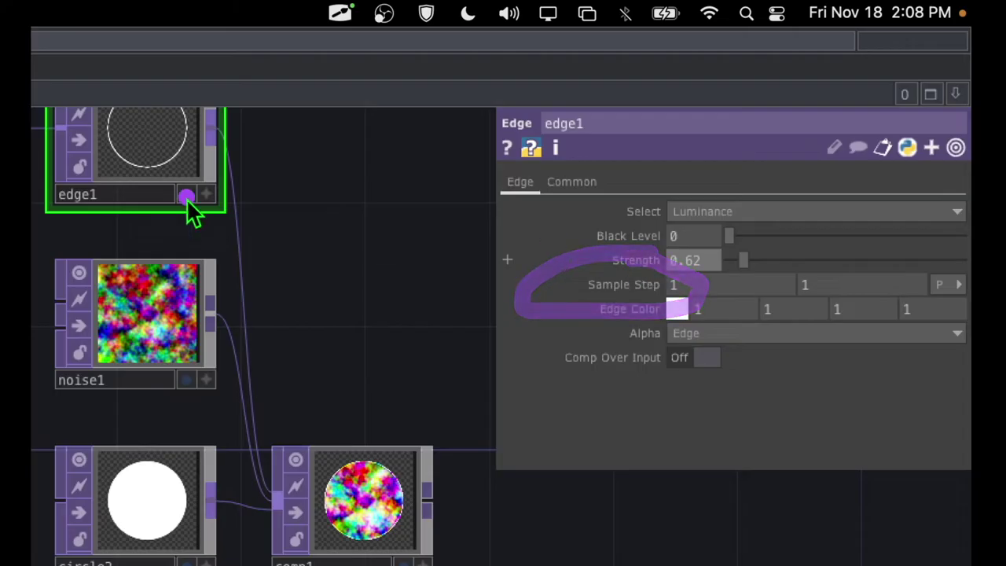
left_click(124, 185)
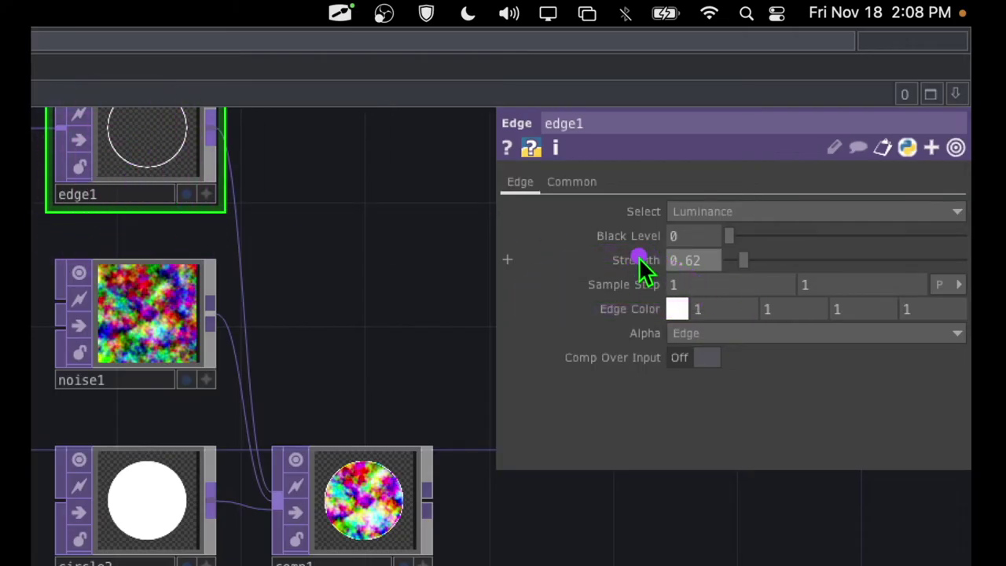
Step: Raise edge1's first Sample Step value to 7 in increments of 1 to thicken the outline
mouse_move(638, 257)
left_mouse_down()
mouse_move(539, 299)
mouse_move(623, 319)
mouse_move(698, 276)
mouse_move(641, 265)
mouse_move(708, 281)
left_mouse_up()
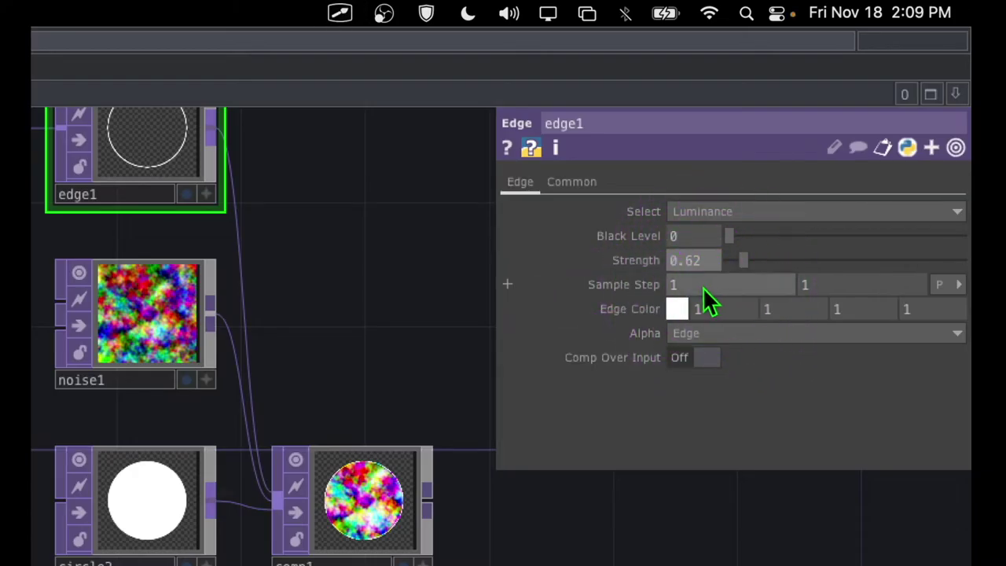
middle_click(702, 287)
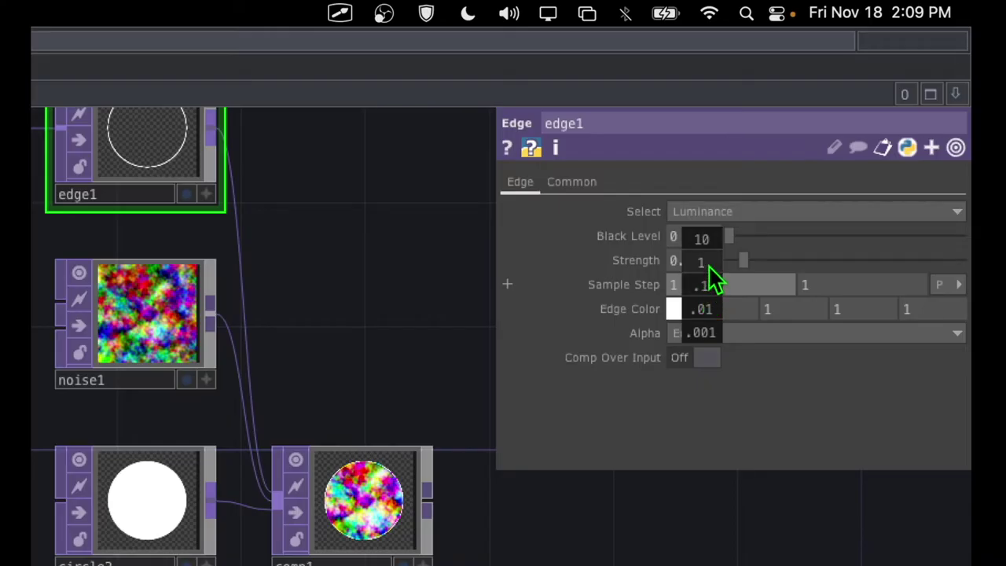
middle_click_drag(712, 265, 786, 266)
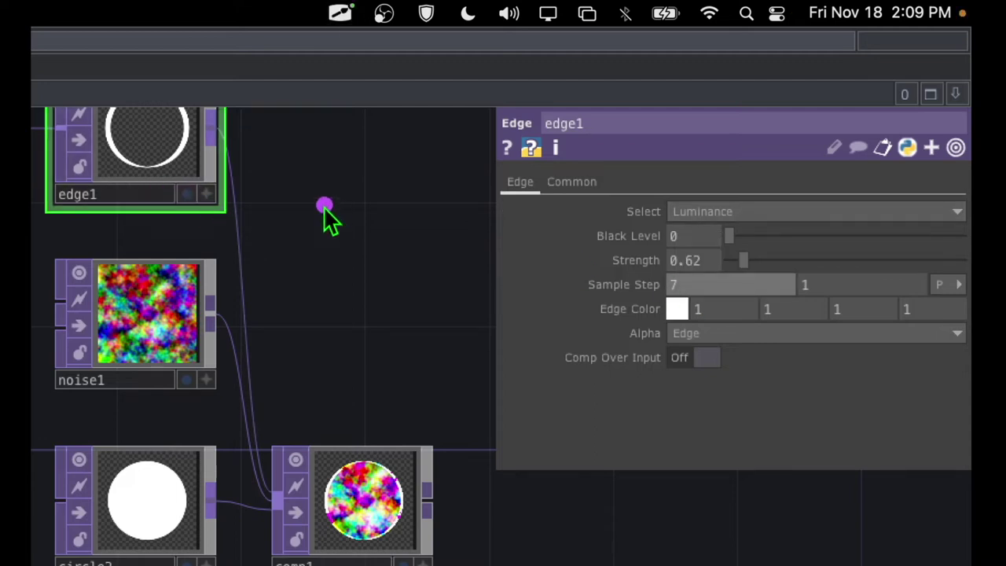
left_click(175, 148)
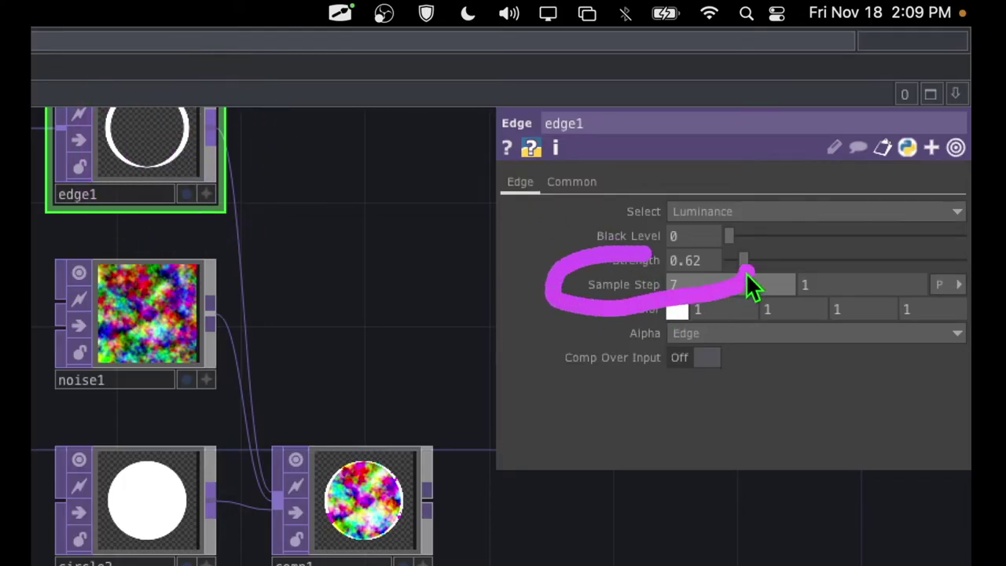
Step: Raise edge1's first Sample Step value to 27 using increments of 10
left_click(695, 284)
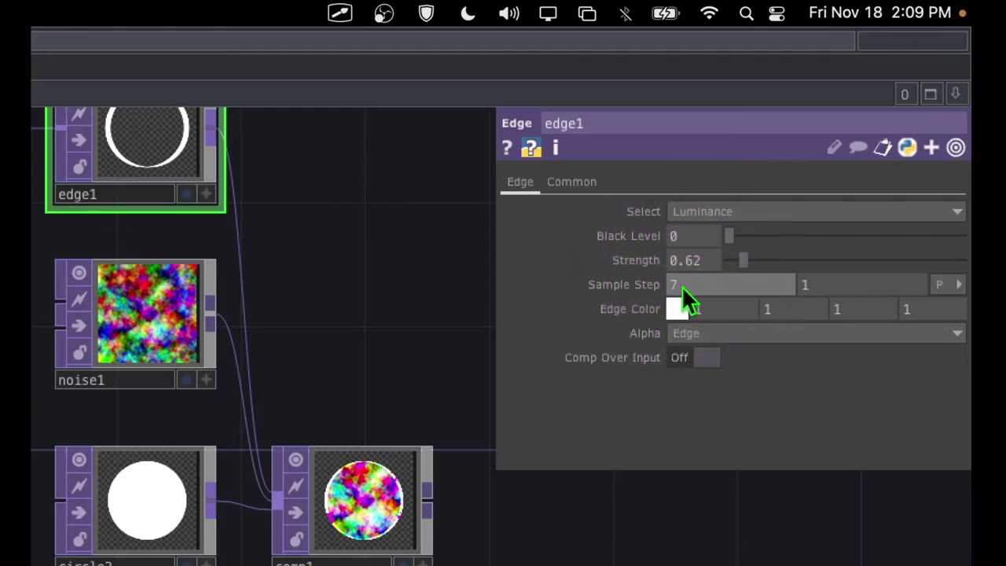
left_click(690, 284)
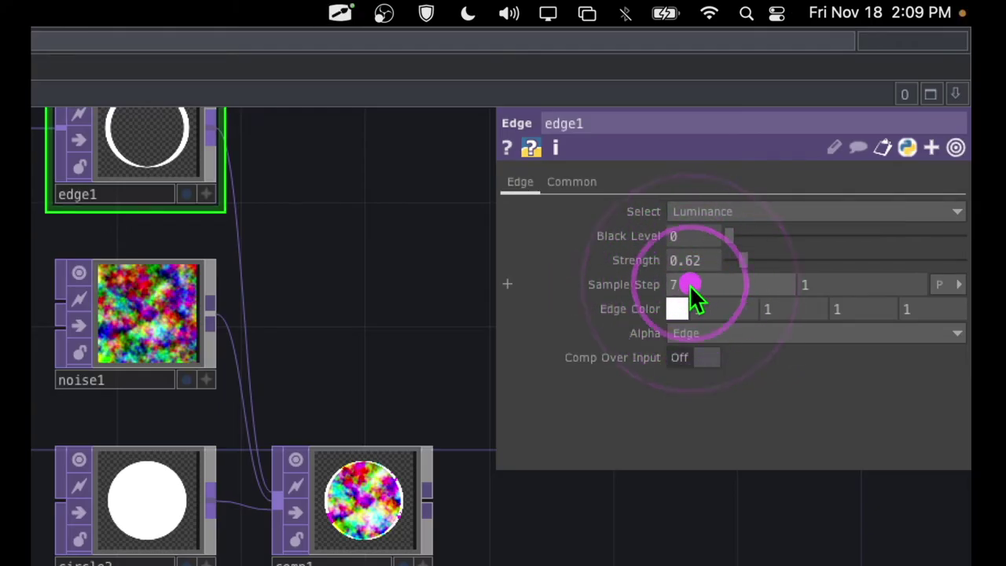
middle_click(690, 284)
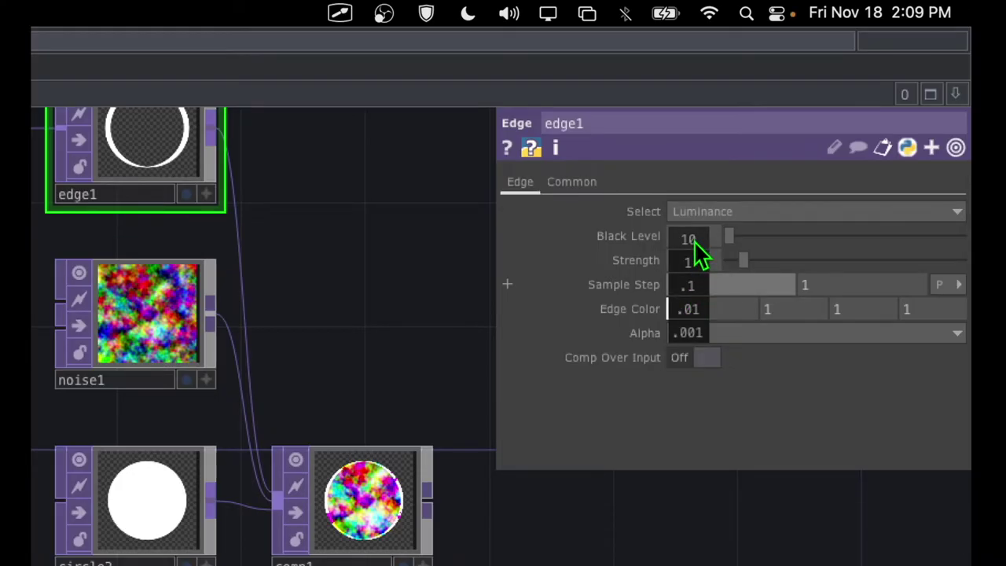
mouse_move(694, 241)
middle_mouse_down()
mouse_move(743, 241)
mouse_move(693, 242)
middle_mouse_up()
Step: Try bright green and orange as edge1's Edge Color, and settle on light blue with Red 0, Green 0.733, Blue 1
mouse_move(690, 284)
left_mouse_down()
mouse_move(643, 276)
mouse_move(595, 282)
mouse_move(542, 327)
mouse_move(688, 349)
left_mouse_up()
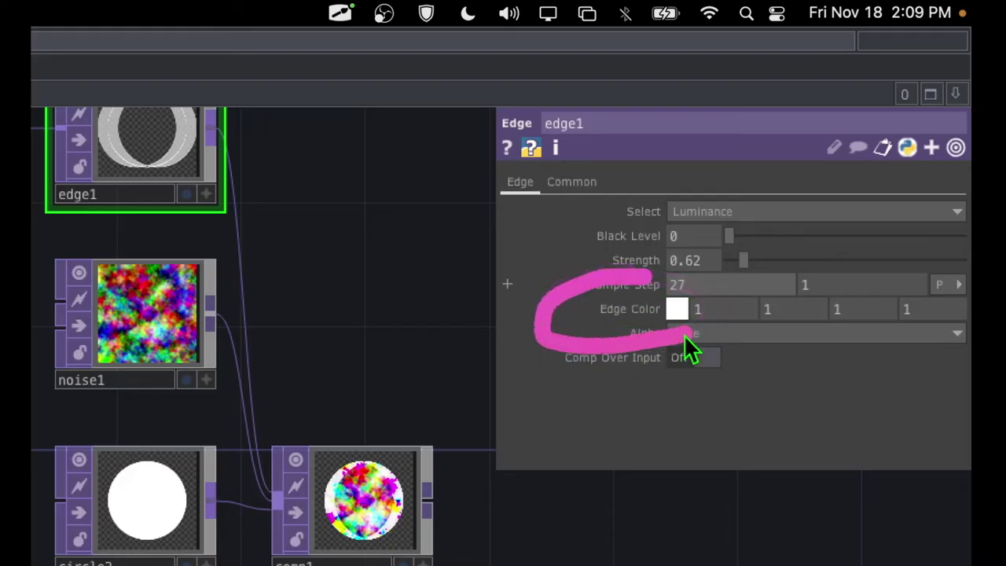
left_click(642, 311)
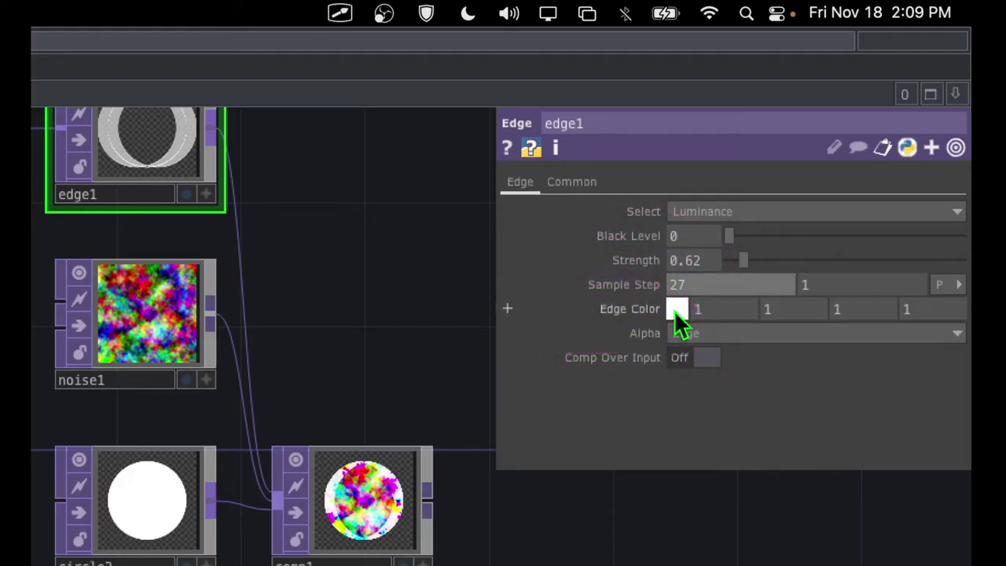
left_click(678, 310)
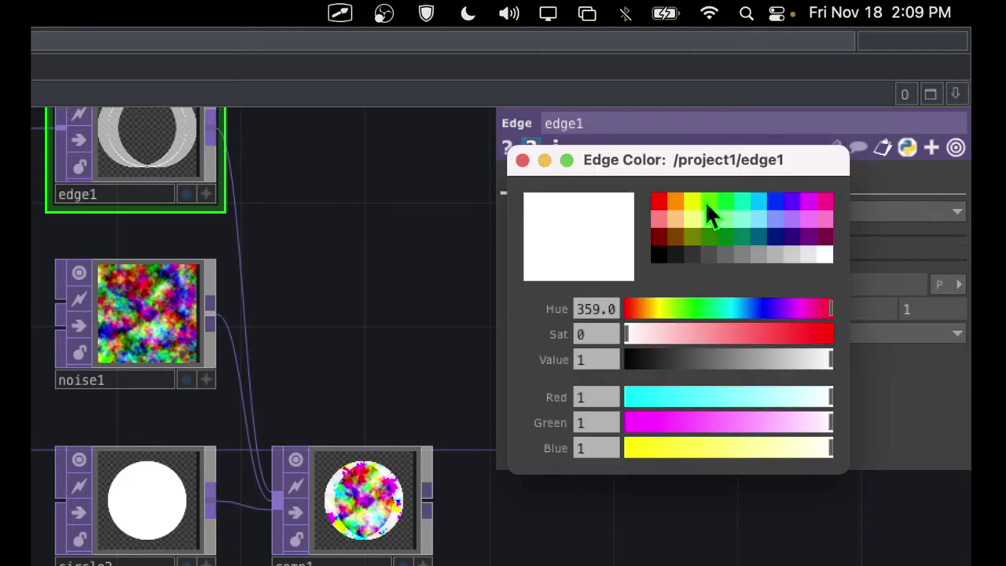
left_click(706, 204)
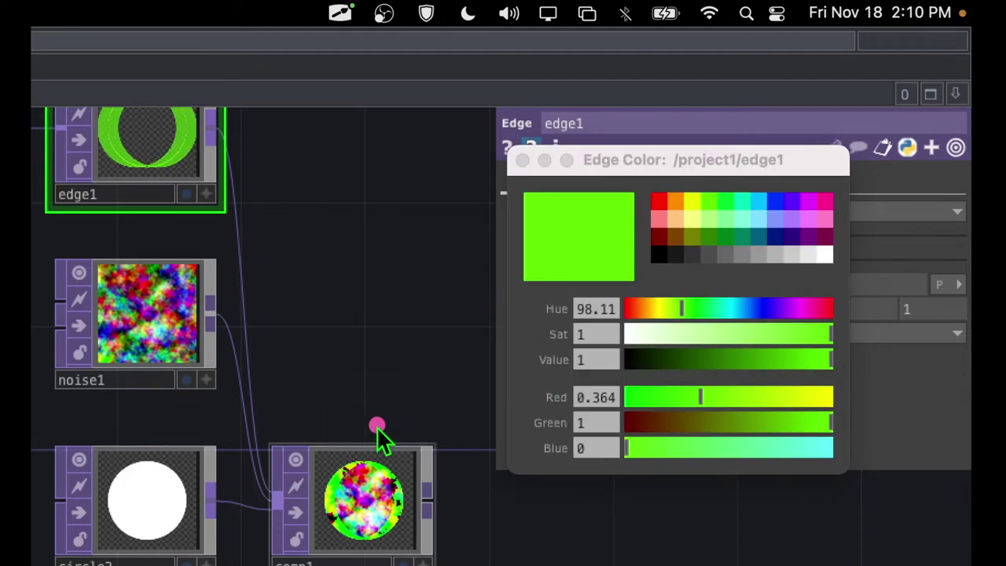
mouse_move(378, 430)
left_mouse_down()
mouse_move(294, 458)
mouse_move(290, 537)
mouse_move(384, 542)
mouse_move(418, 434)
mouse_move(313, 441)
left_mouse_up()
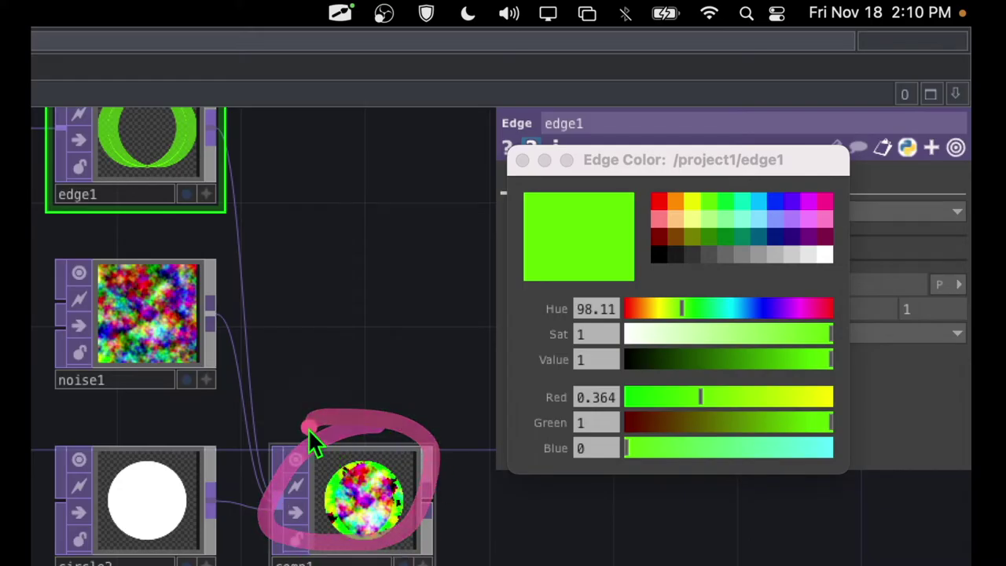
left_click(759, 202)
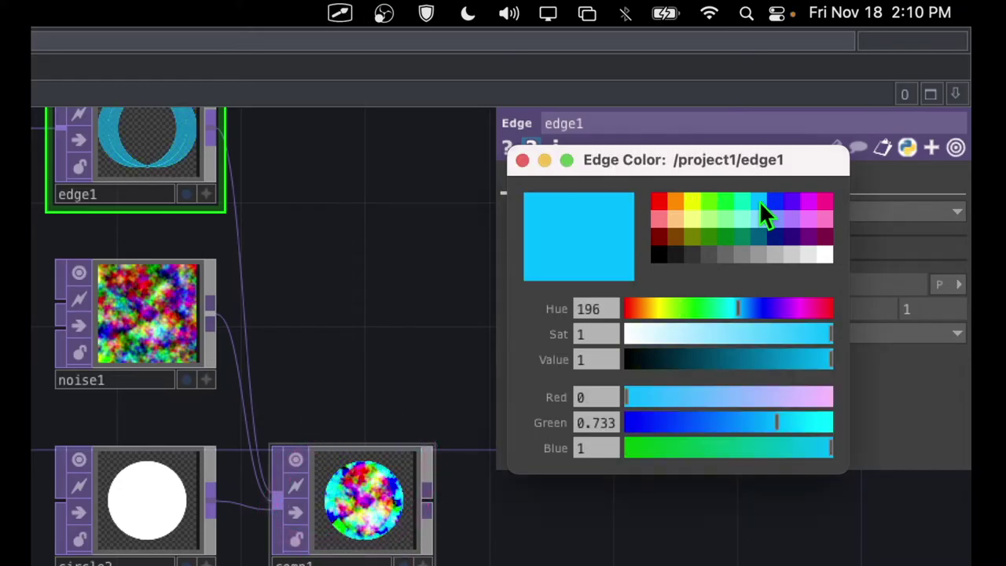
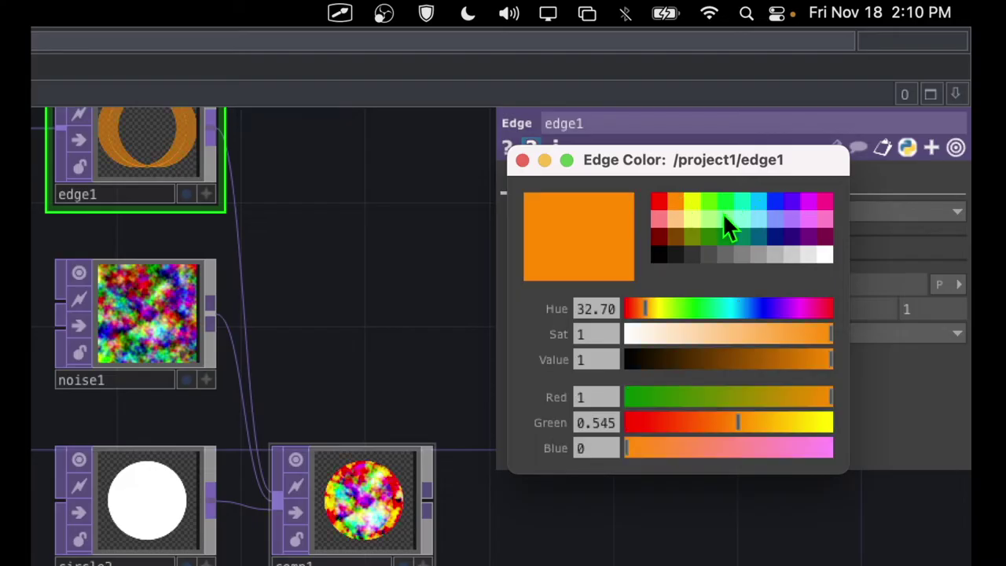
left_click(317, 419)
mouse_move(277, 445)
left_mouse_down()
mouse_move(420, 546)
mouse_move(289, 410)
left_mouse_up()
mouse_move(146, 165)
left_mouse_down()
mouse_move(157, 501)
mouse_move(292, 502)
left_mouse_up()
left_click(342, 440)
left_click(591, 126)
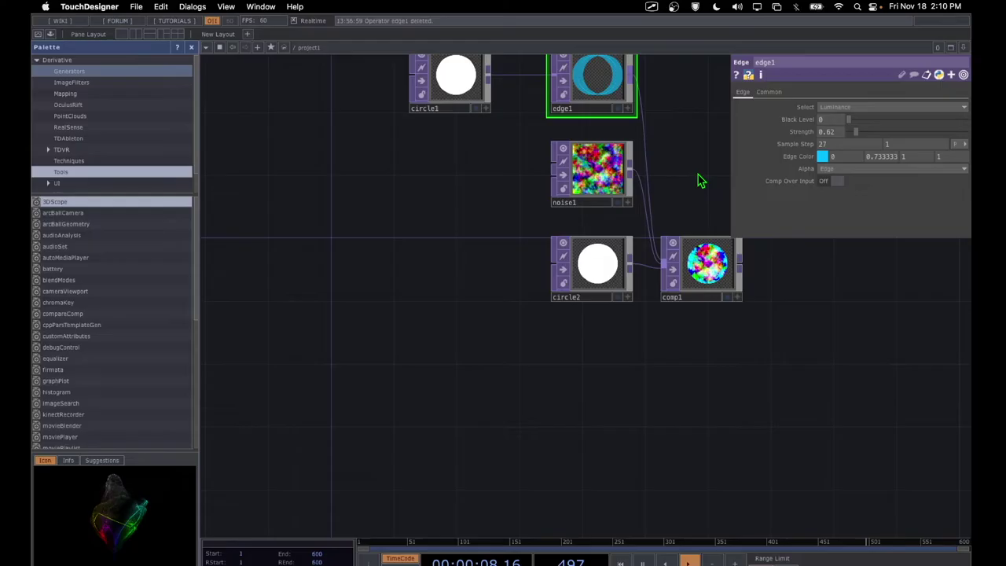
Step: Turn on comp1's display flag to show the composite as the network background
left_click_drag(696, 152, 527, 315)
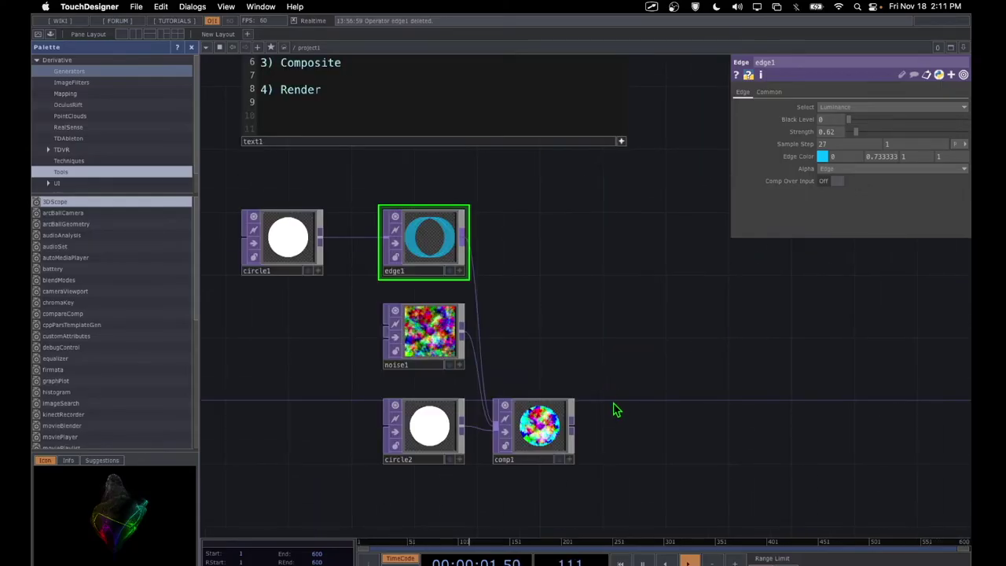
left_click_drag(617, 409, 613, 364)
mouse_move(536, 343)
left_mouse_down()
mouse_move(502, 437)
mouse_move(607, 398)
mouse_move(523, 331)
left_mouse_up()
mouse_move(606, 185)
left_mouse_down()
mouse_move(532, 246)
mouse_move(617, 326)
mouse_move(675, 246)
mouse_move(562, 191)
left_mouse_up()
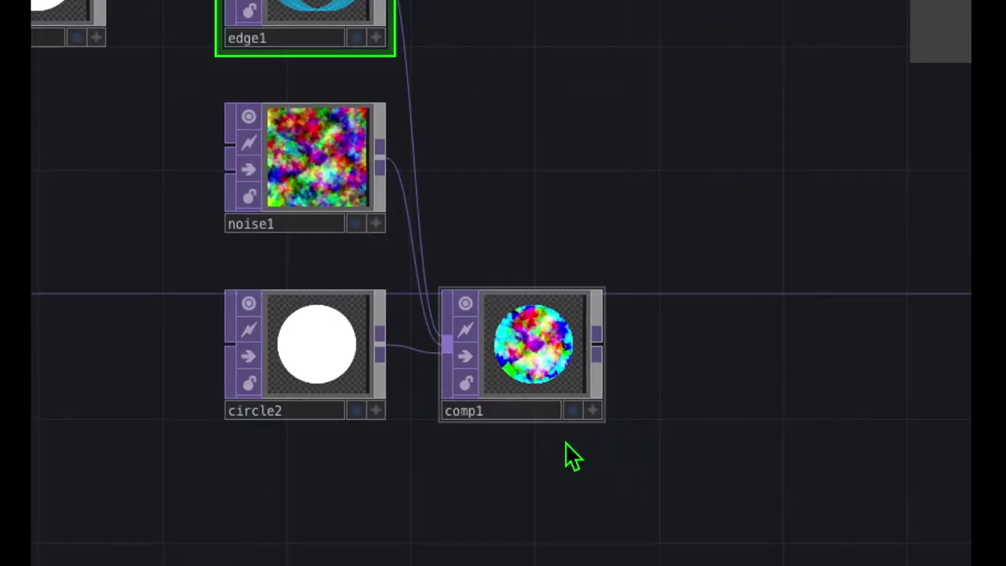
left_click(573, 428)
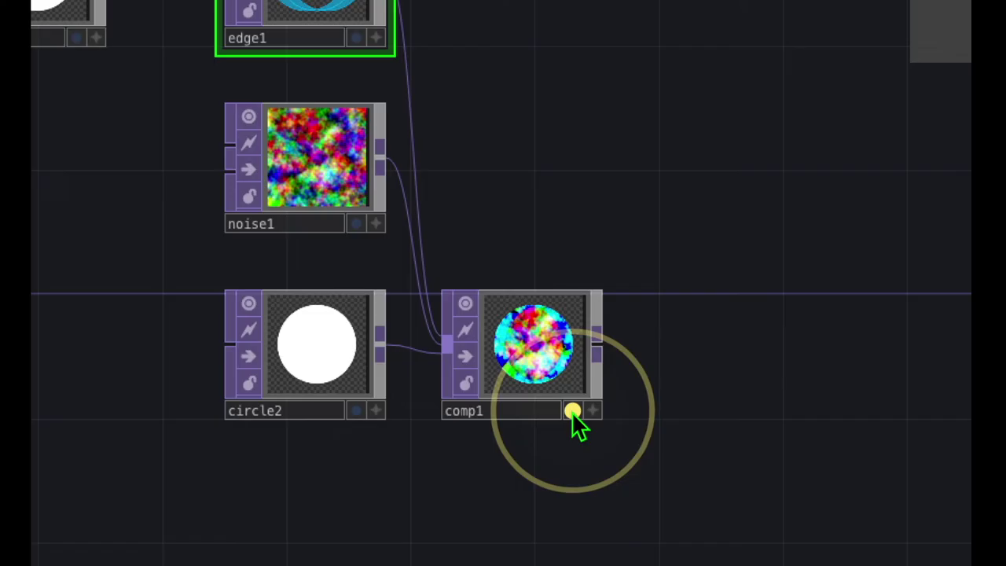
left_click(574, 415)
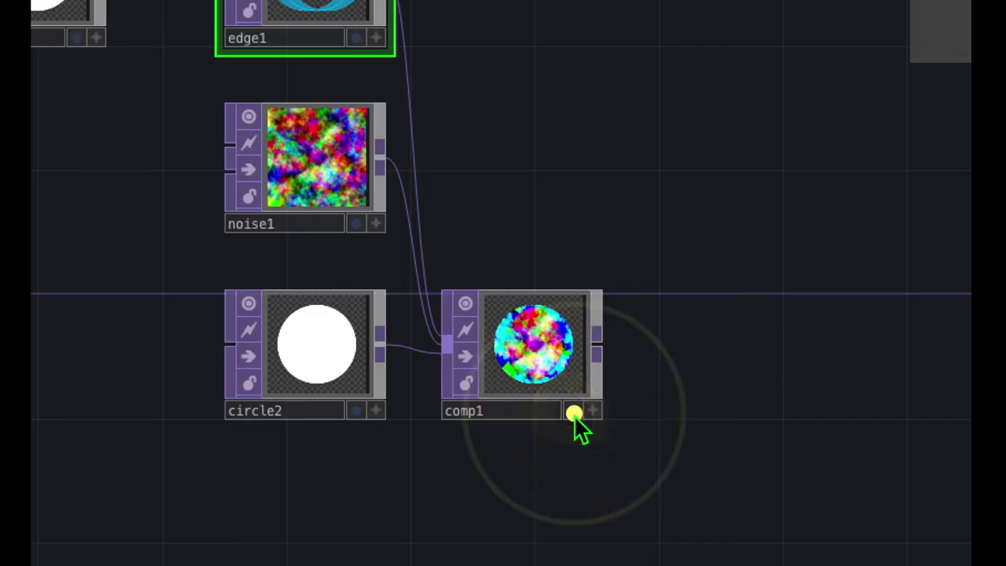
left_click(574, 415)
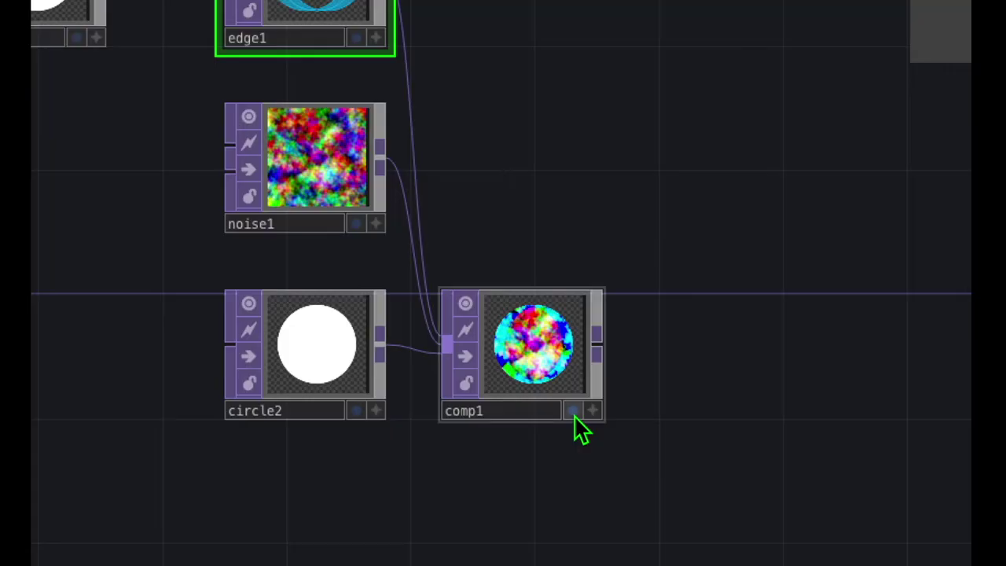
left_click(573, 412)
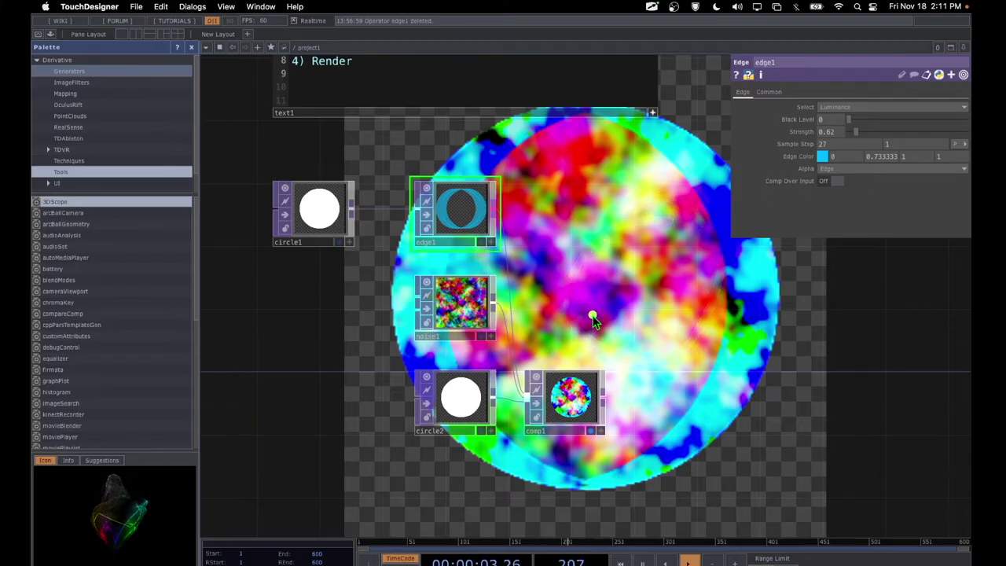
Step: Select noise1 and set its Period to about 1.495 and its Harmonics to 2
mouse_move(476, 337)
left_mouse_down()
mouse_move(450, 322)
mouse_move(481, 314)
left_mouse_up()
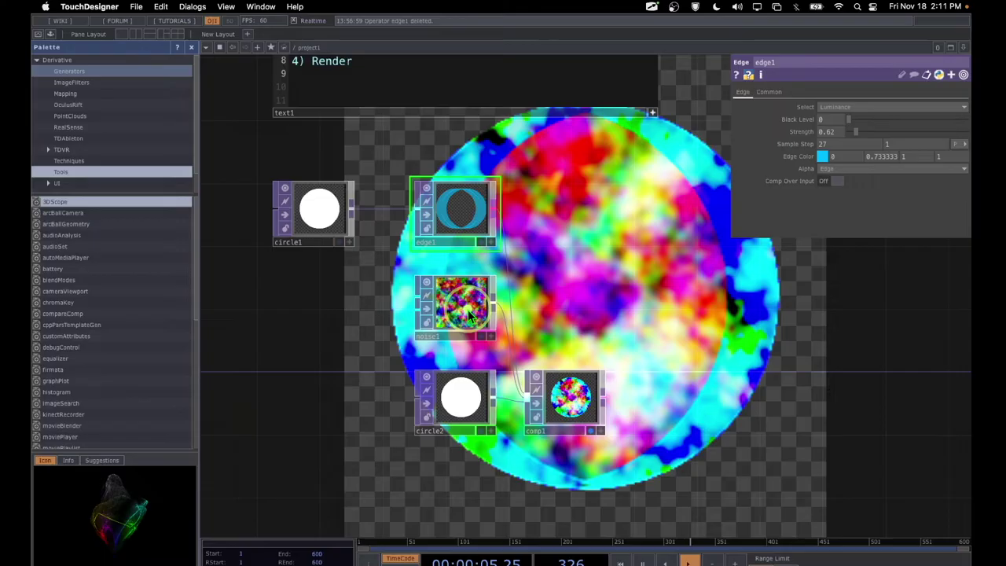
mouse_move(460, 263)
left_mouse_down()
mouse_move(429, 362)
mouse_move(463, 260)
left_mouse_up()
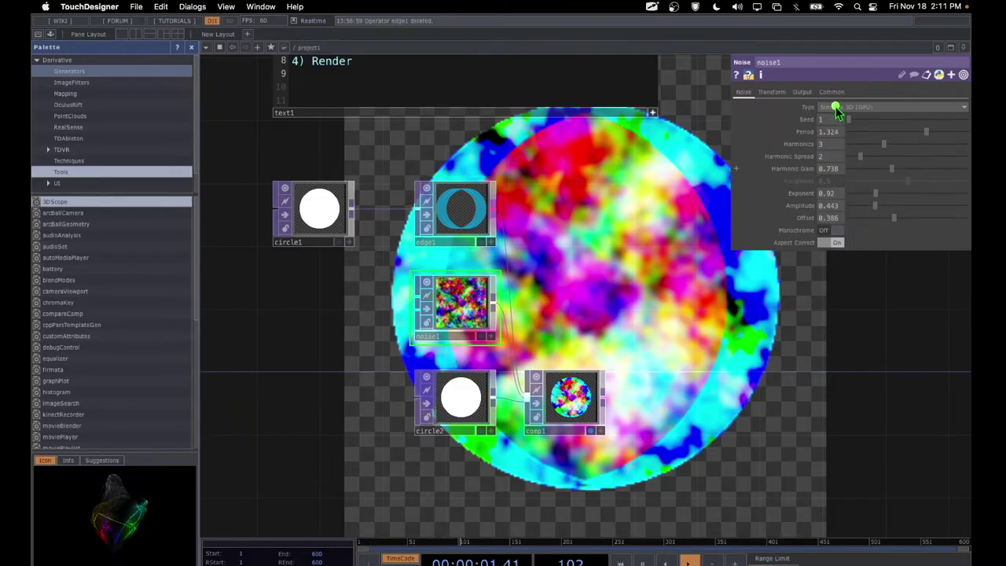
mouse_move(837, 111)
left_mouse_down()
mouse_move(775, 182)
mouse_move(875, 175)
mouse_move(795, 90)
left_mouse_up()
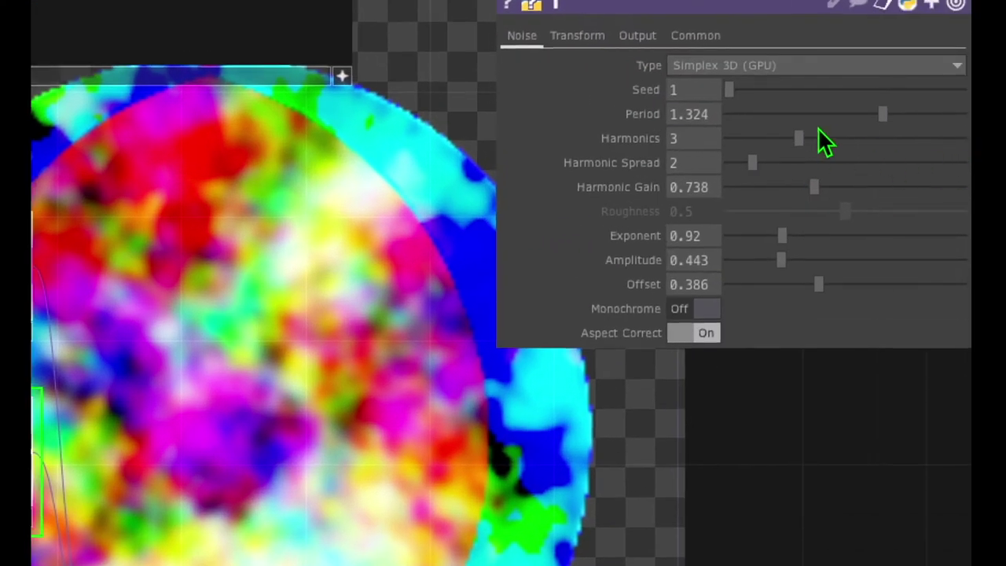
mouse_move(883, 111)
left_mouse_down()
mouse_move(814, 114)
mouse_move(902, 114)
left_mouse_up()
left_click(799, 139)
left_click_drag(798, 138, 770, 139)
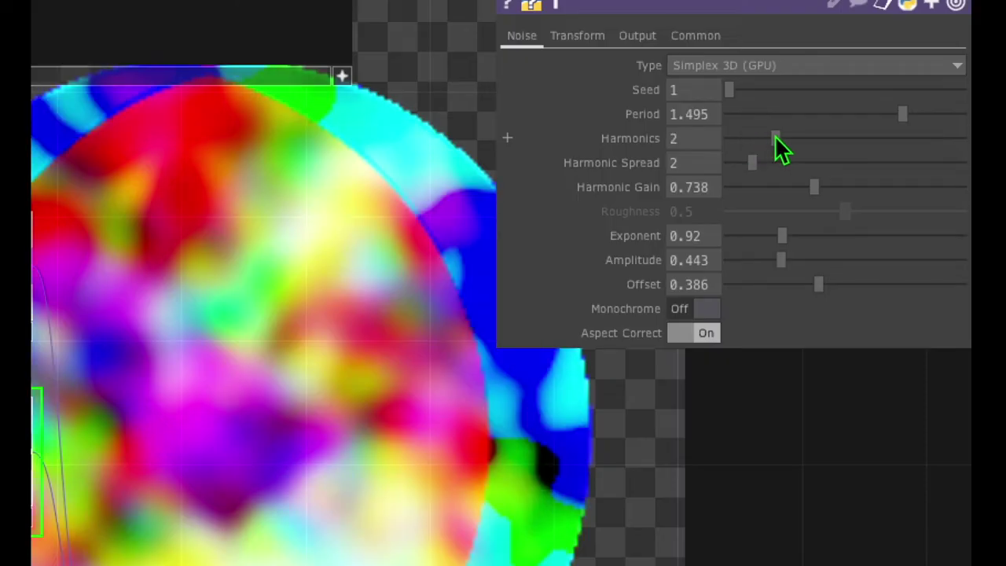
Step: Set noise1's Harmonic Spread to about 1.52, Harmonic Gain 1.224, Exponent 1.15, Amplitude 0.843 and Offset 0.438
mouse_move(754, 161)
left_mouse_down()
mouse_move(803, 161)
mouse_move(746, 162)
left_mouse_up()
mouse_move(803, 186)
left_mouse_down()
mouse_move(784, 189)
mouse_move(923, 186)
mouse_move(870, 187)
left_mouse_up()
left_click_drag(782, 237, 827, 260)
mouse_move(818, 284)
left_mouse_down()
mouse_move(725, 285)
mouse_move(825, 285)
left_mouse_up()
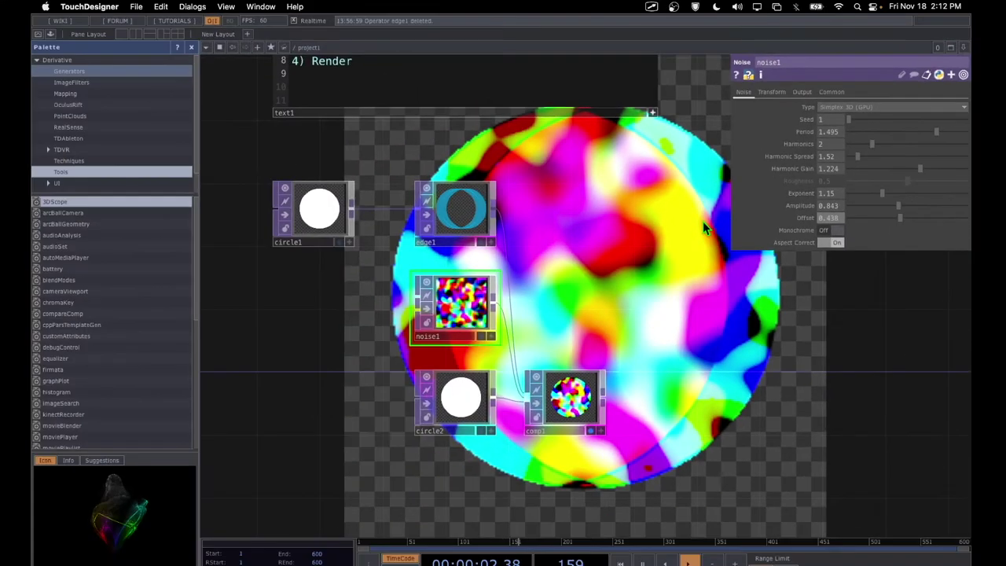
left_click_drag(729, 226, 688, 206)
scroll(689, 206, "down", 3)
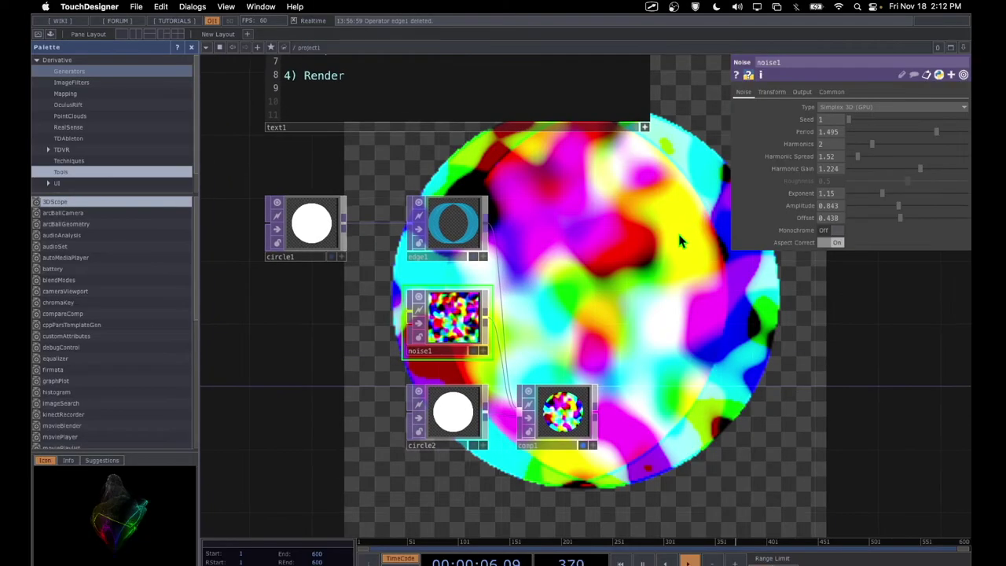
left_click(554, 391)
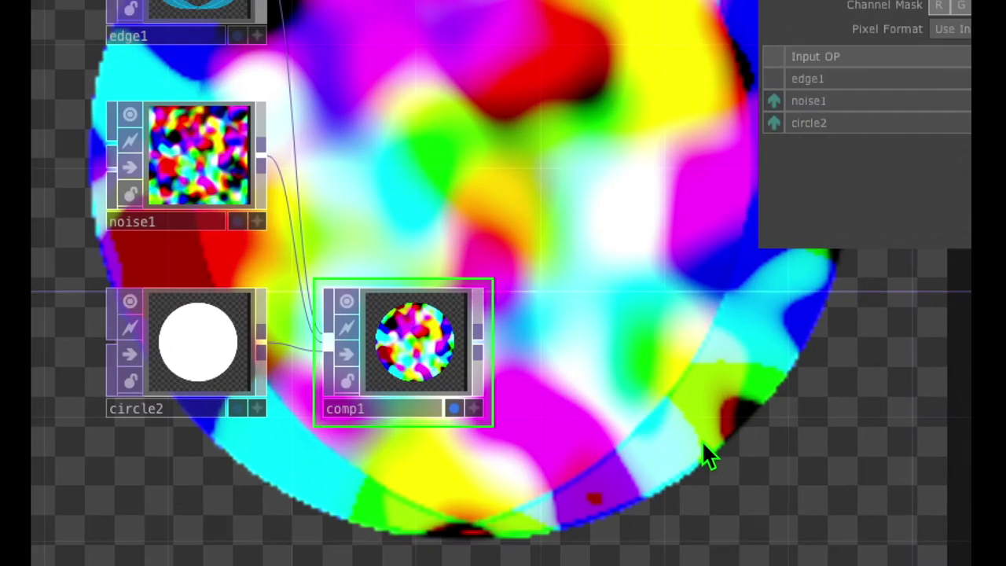
mouse_move(567, 534)
left_mouse_down()
mouse_move(644, 528)
mouse_move(723, 467)
mouse_move(782, 397)
left_mouse_up()
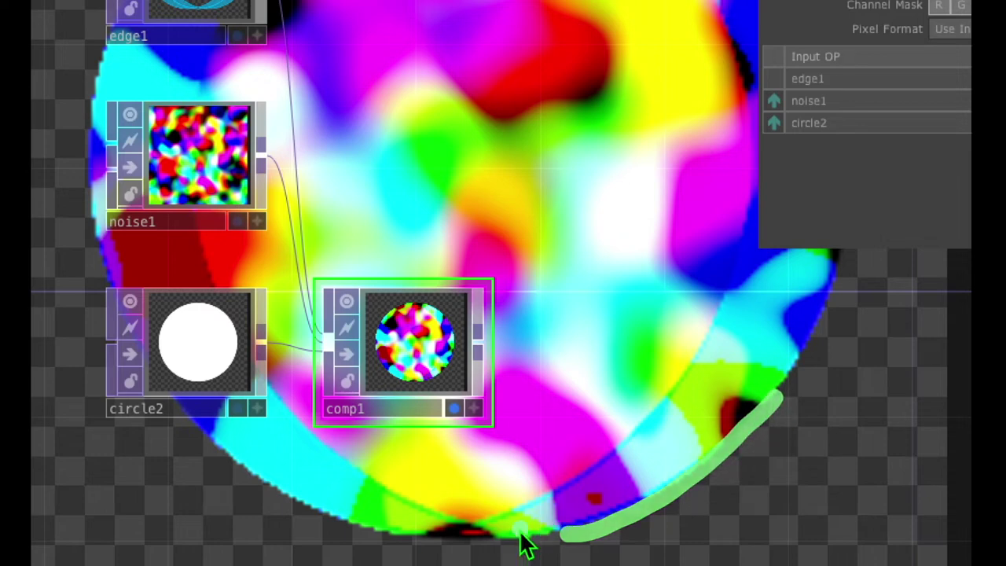
mouse_move(521, 546)
left_mouse_down()
mouse_move(597, 530)
mouse_move(682, 468)
left_mouse_up()
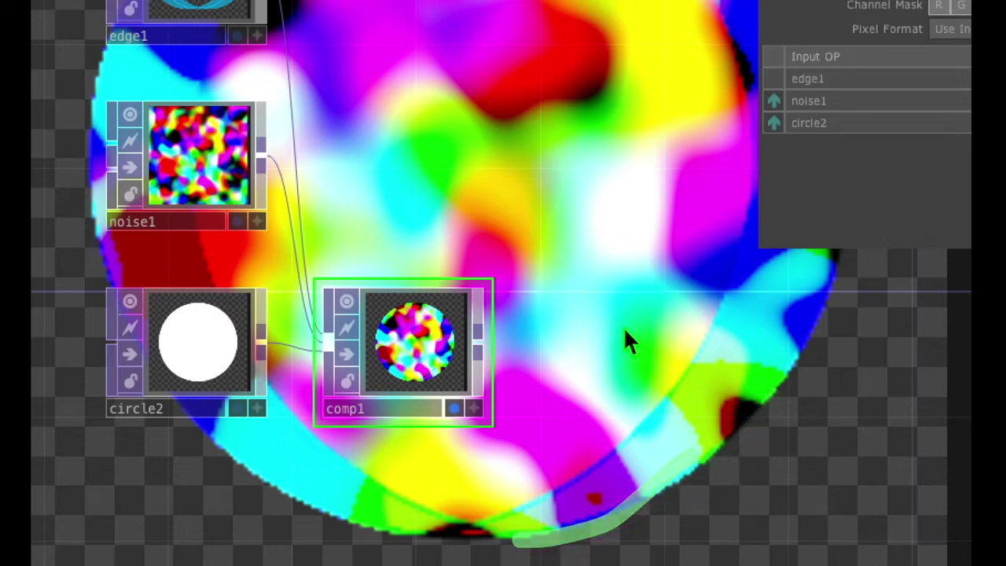
Step: Add a Blur TOP beside comp1 and connect comp1's output to its input
key("Tab")
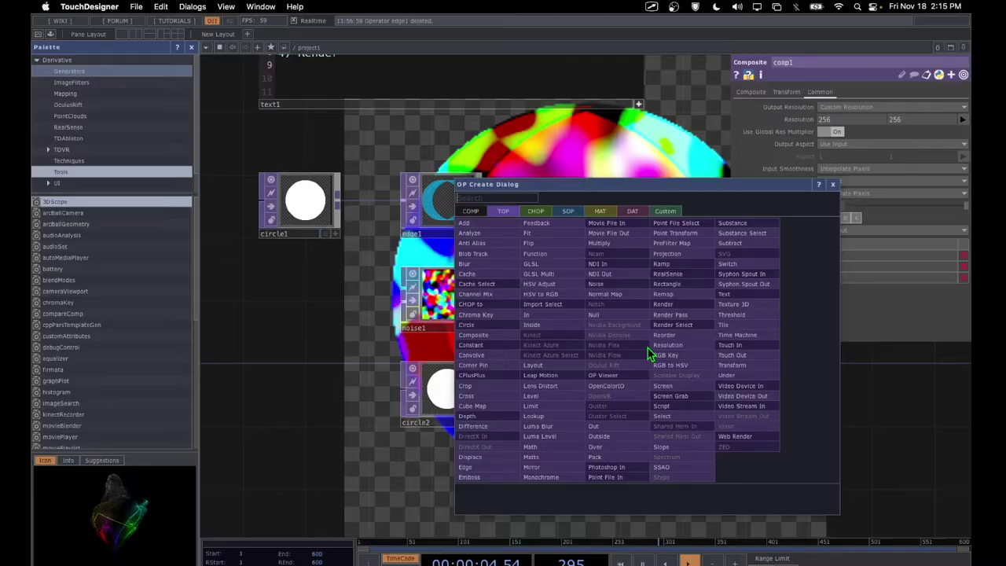
mouse_move(481, 167)
left_mouse_down()
mouse_move(605, 186)
mouse_move(479, 161)
left_mouse_up()
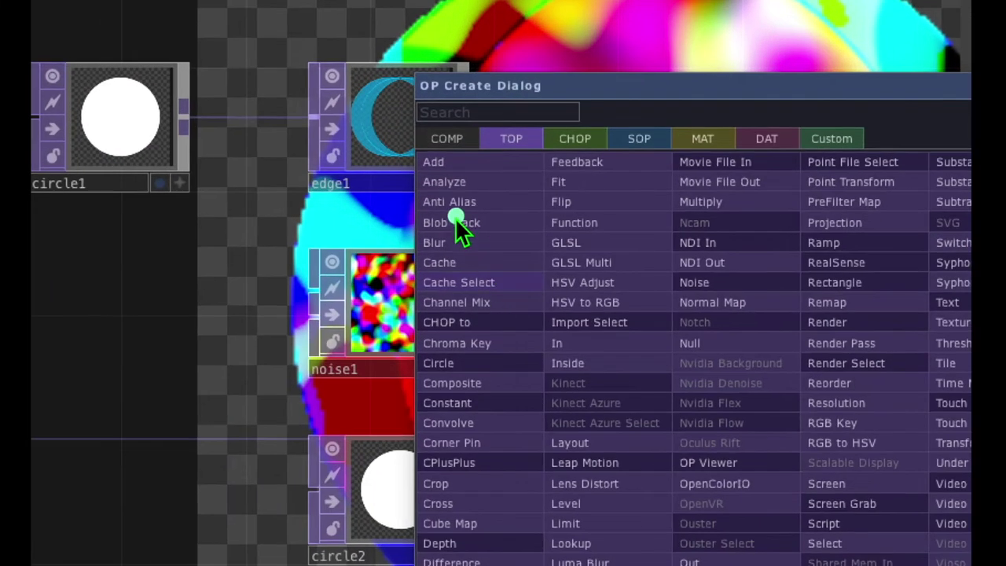
left_click_drag(477, 248, 459, 279)
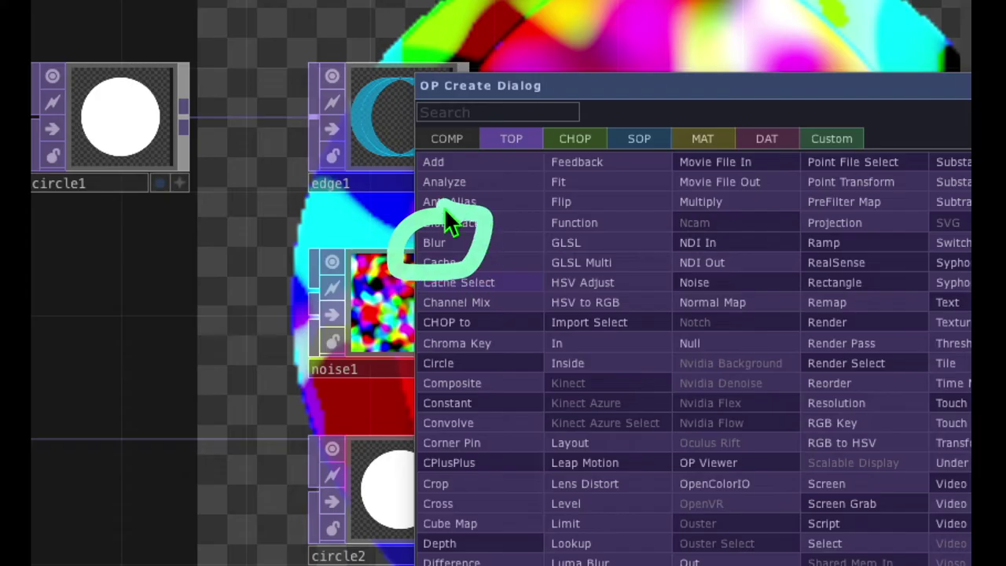
left_click(444, 244)
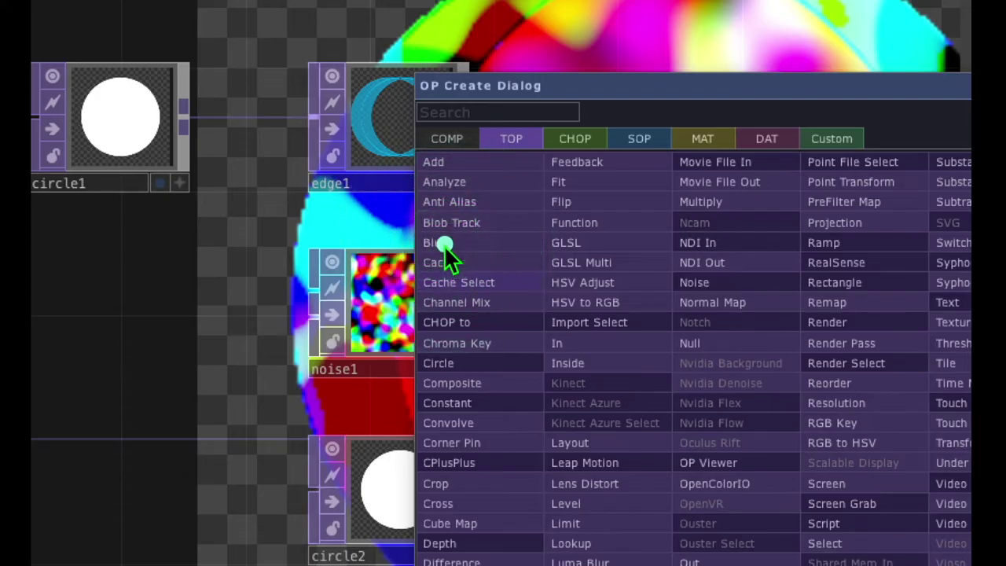
left_click(461, 242)
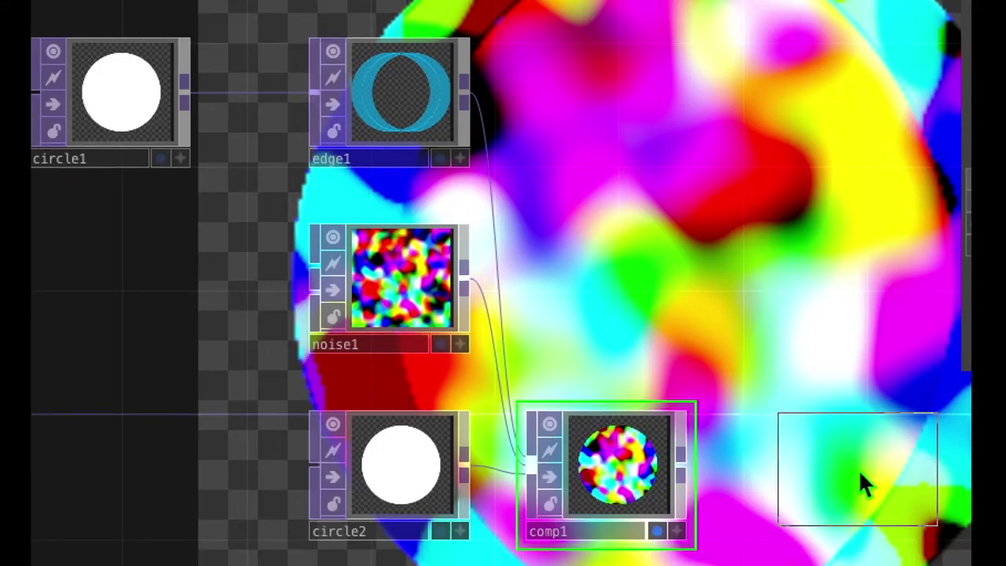
left_click(858, 469)
left_click(680, 467)
left_click(657, 469)
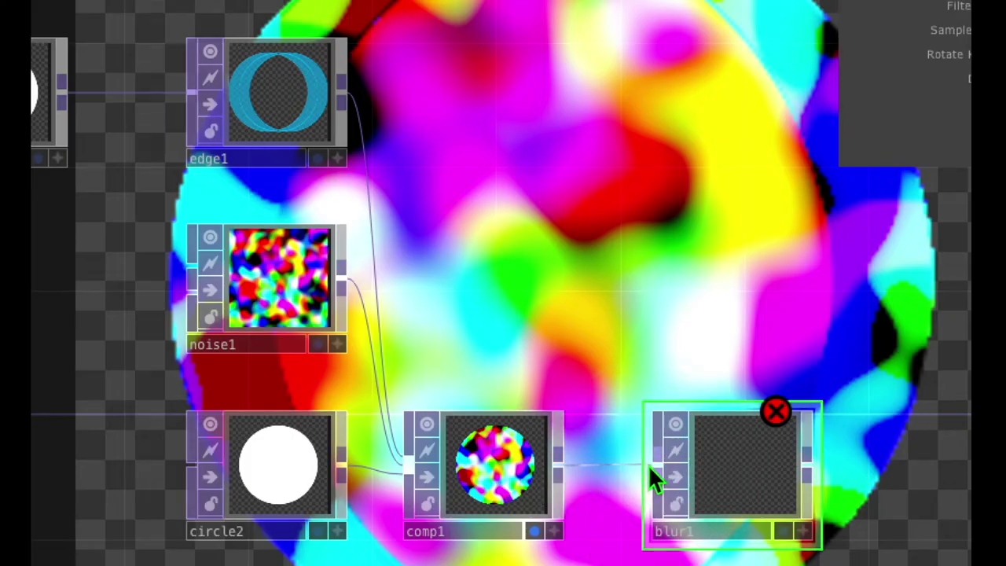
Step: Turn off comp1's display flag and turn on blur1's to show the blurred composite as the network background
left_click(530, 508)
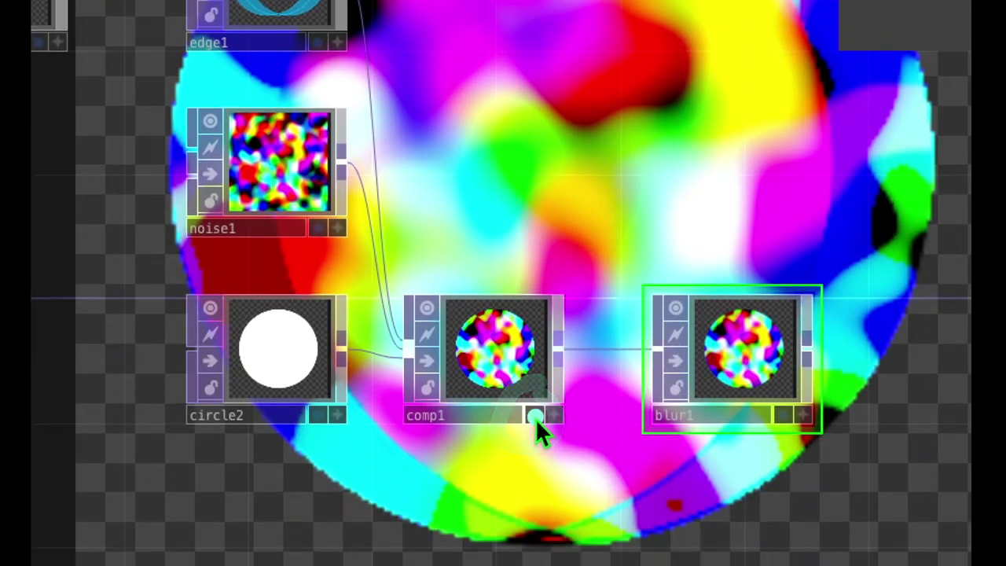
left_click(534, 415)
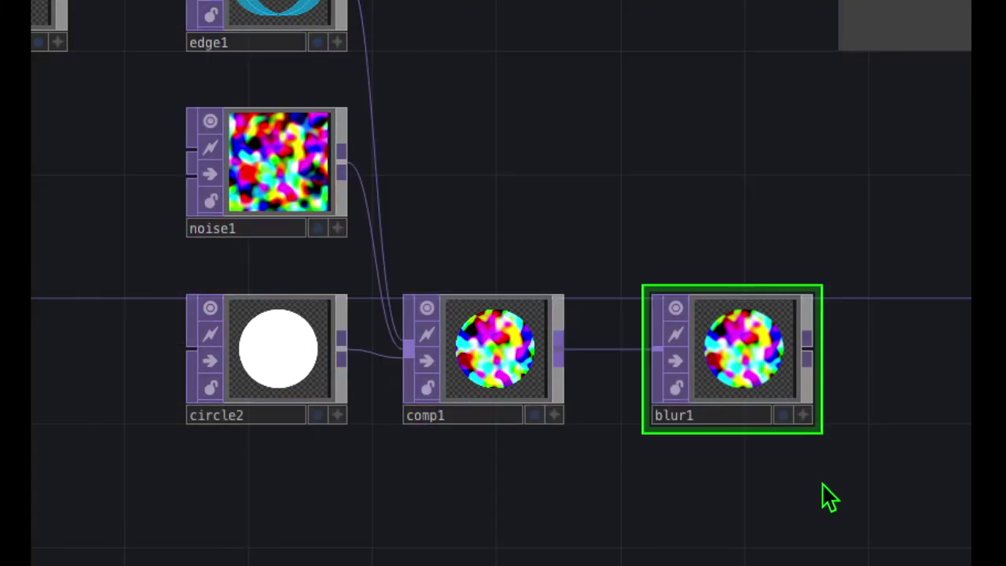
left_click(788, 405)
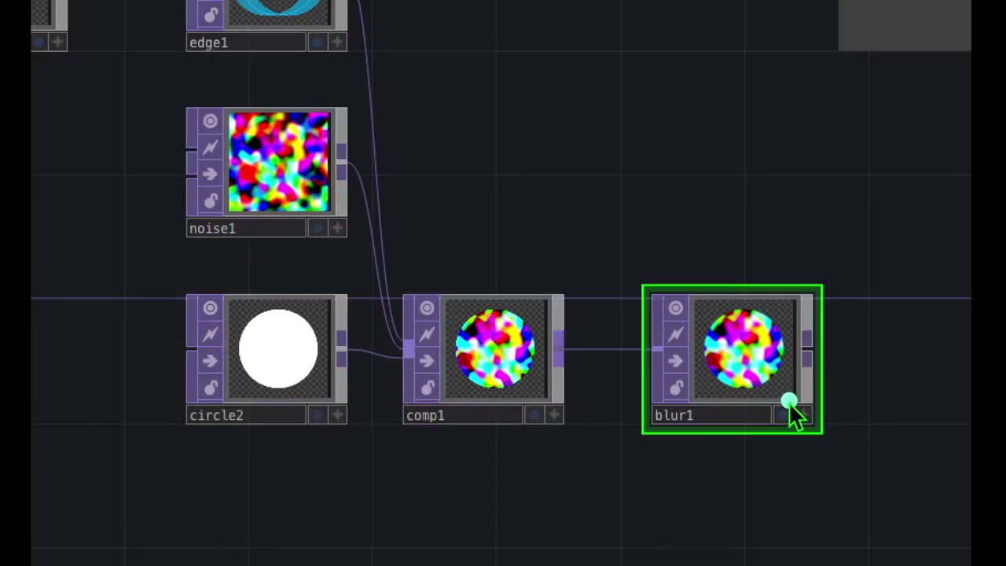
mouse_move(788, 393)
left_mouse_down()
mouse_move(752, 408)
mouse_move(756, 444)
mouse_move(821, 424)
left_mouse_up()
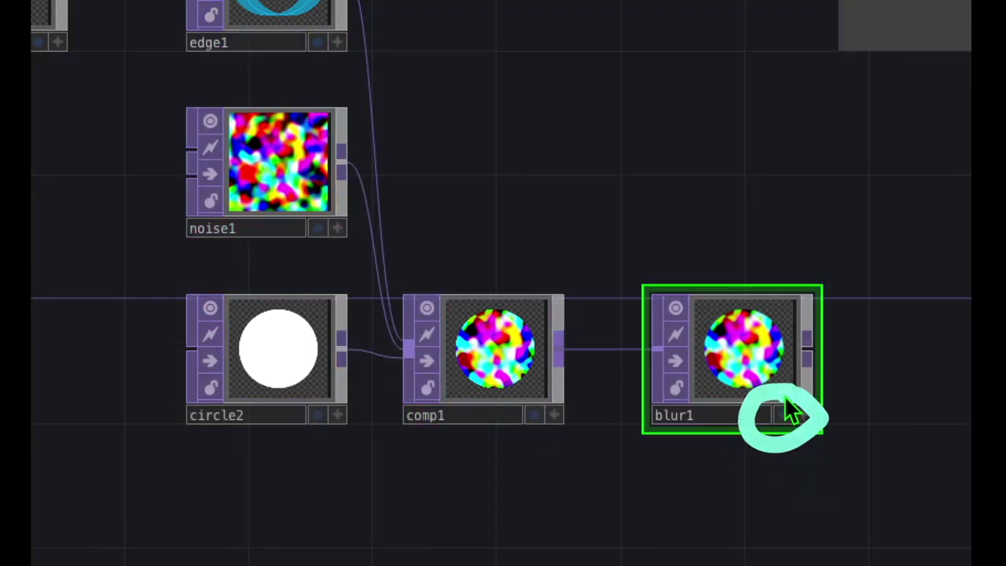
left_click(784, 415)
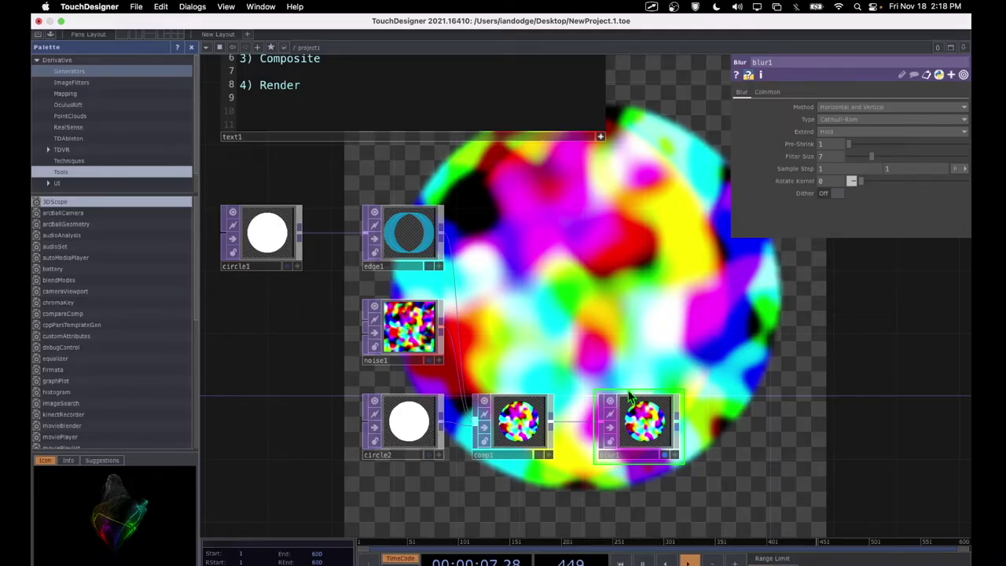
Step: Add a second Edge TOP beside blur1 and connect blur1's output to its input
left_click_drag(662, 334, 625, 304)
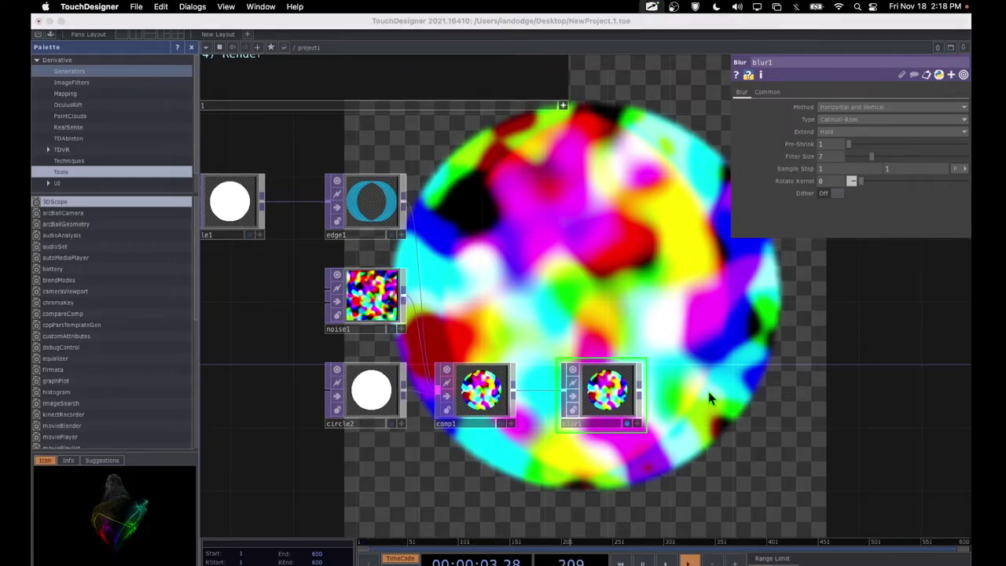
left_click(705, 469)
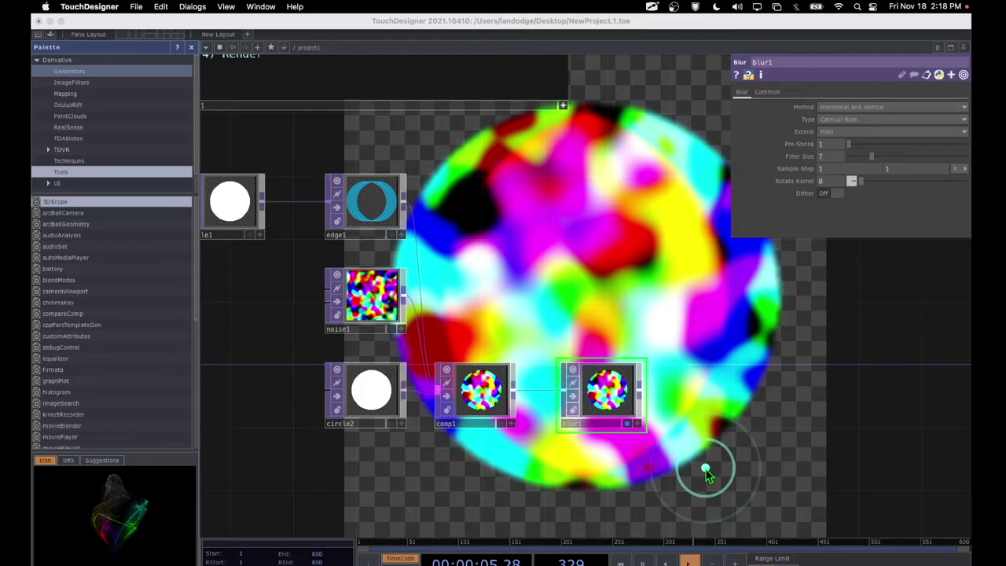
key("Tab")
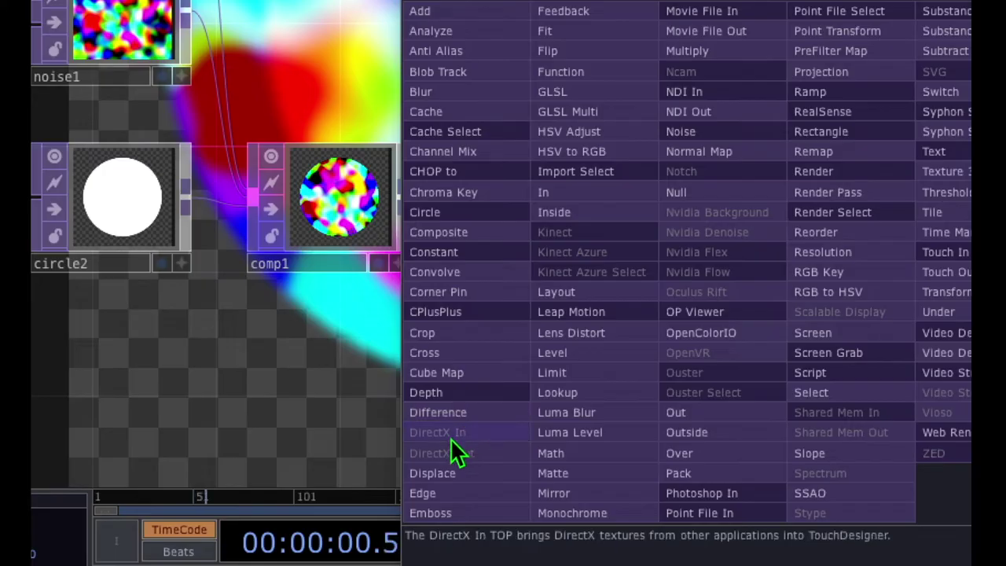
left_click(427, 457)
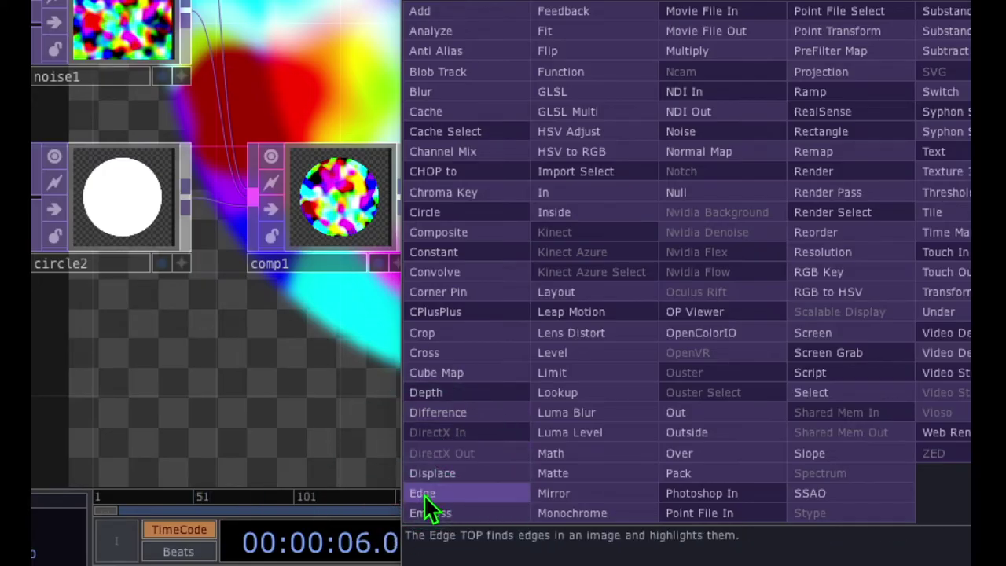
left_click(423, 495)
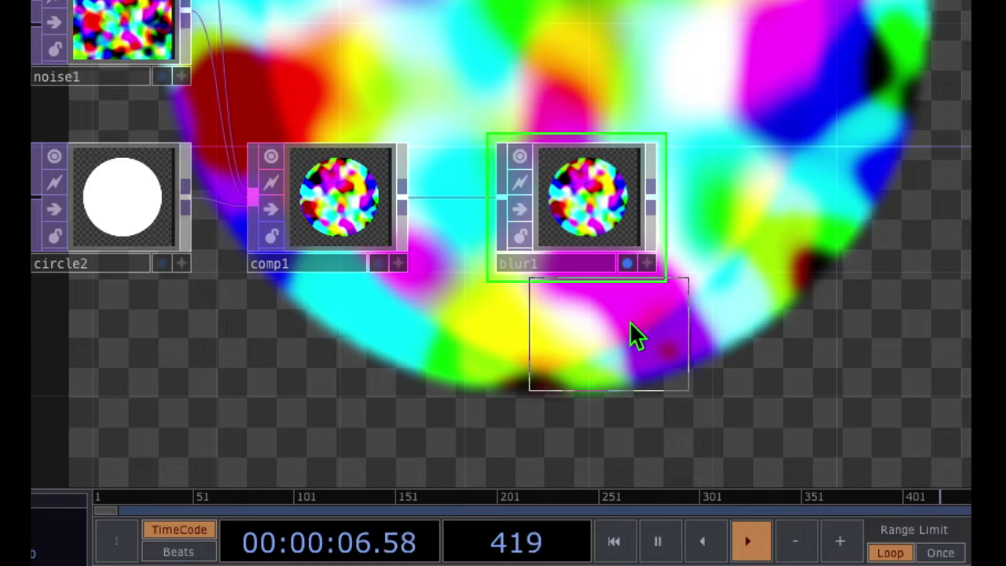
left_click(830, 223)
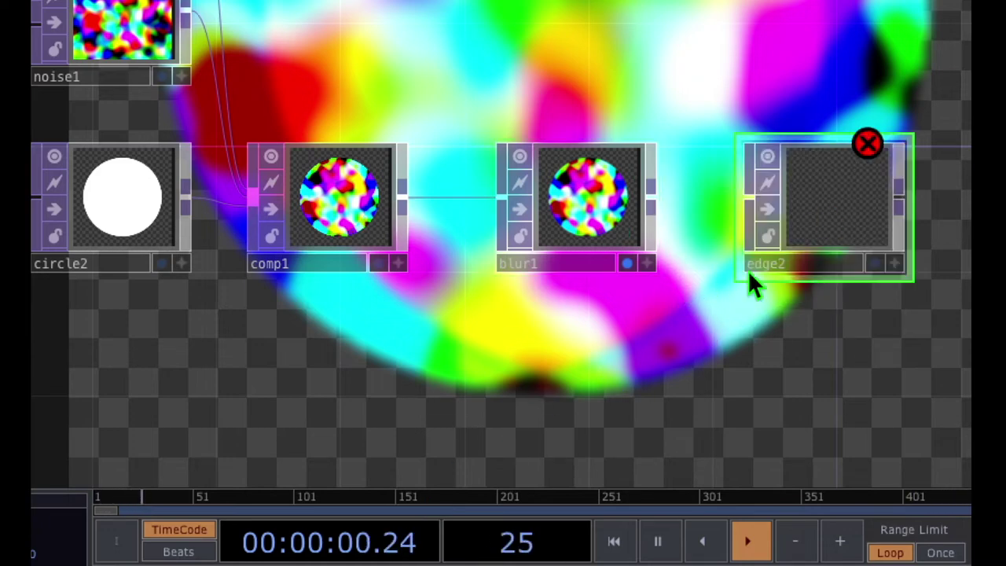
left_click_drag(704, 314, 589, 334)
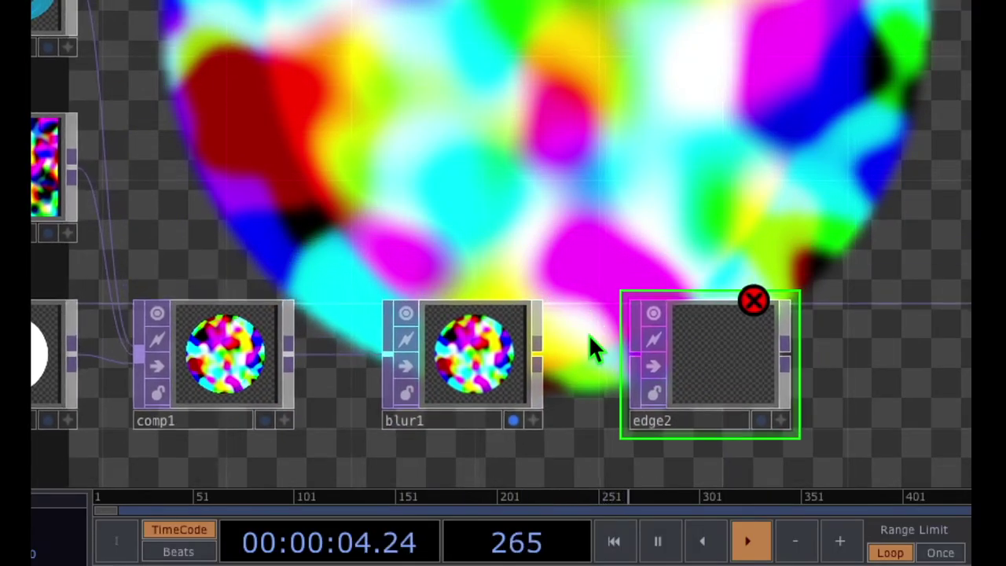
left_click(535, 353)
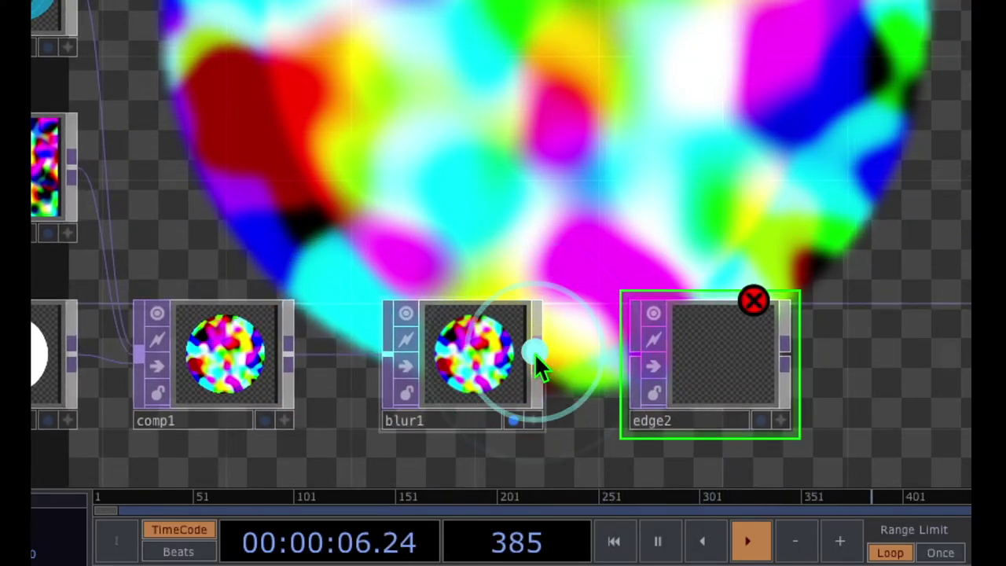
left_click(637, 358)
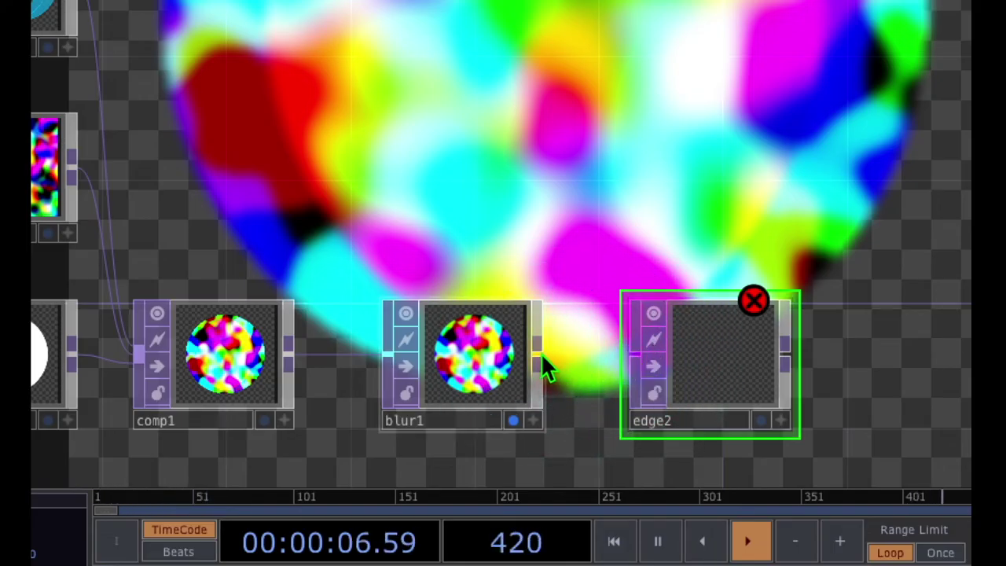
left_click_drag(541, 355, 625, 360)
left_click_drag(583, 385, 512, 353)
mouse_move(620, 206)
left_mouse_down()
mouse_move(527, 306)
mouse_move(750, 393)
mouse_move(607, 204)
left_mouse_up()
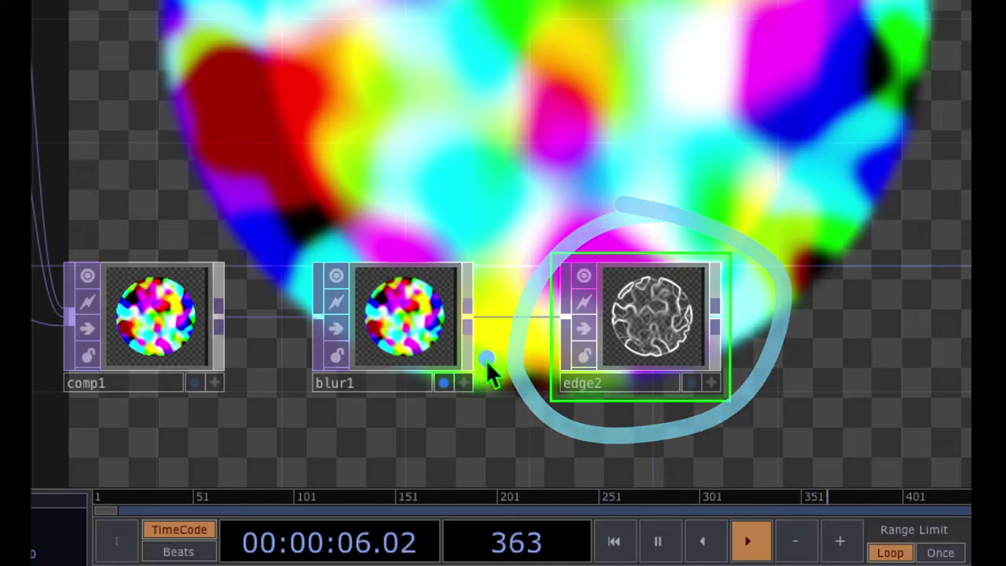
Step: Turn off blur1's display flag and turn on edge2's to show the edge result as the network background
mouse_move(449, 358)
left_mouse_down()
mouse_move(399, 398)
mouse_move(411, 415)
mouse_move(467, 401)
left_mouse_up()
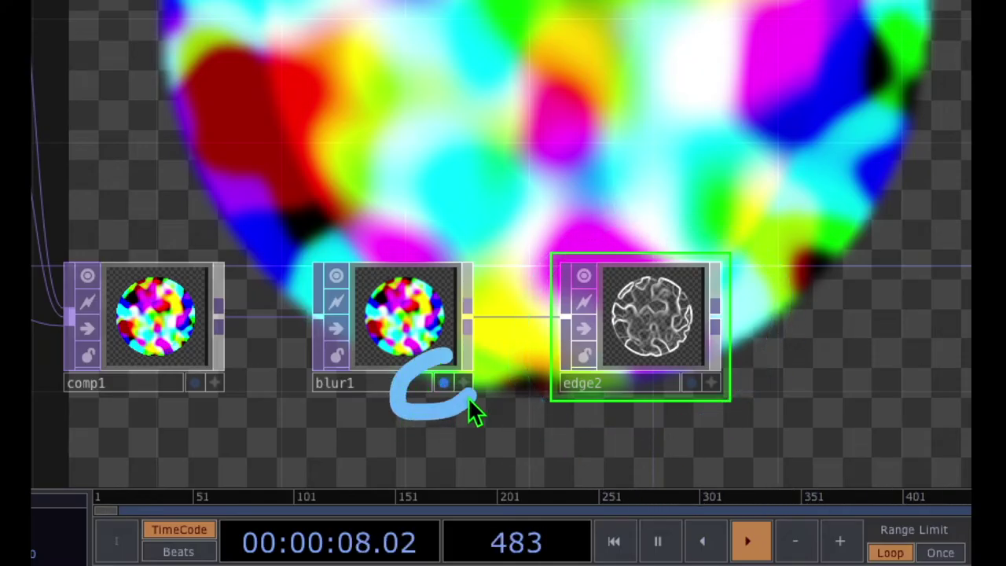
mouse_move(695, 360)
left_mouse_down()
mouse_move(642, 412)
mouse_move(688, 429)
mouse_move(721, 403)
mouse_move(703, 373)
left_mouse_up()
left_click(445, 382)
left_click(445, 383)
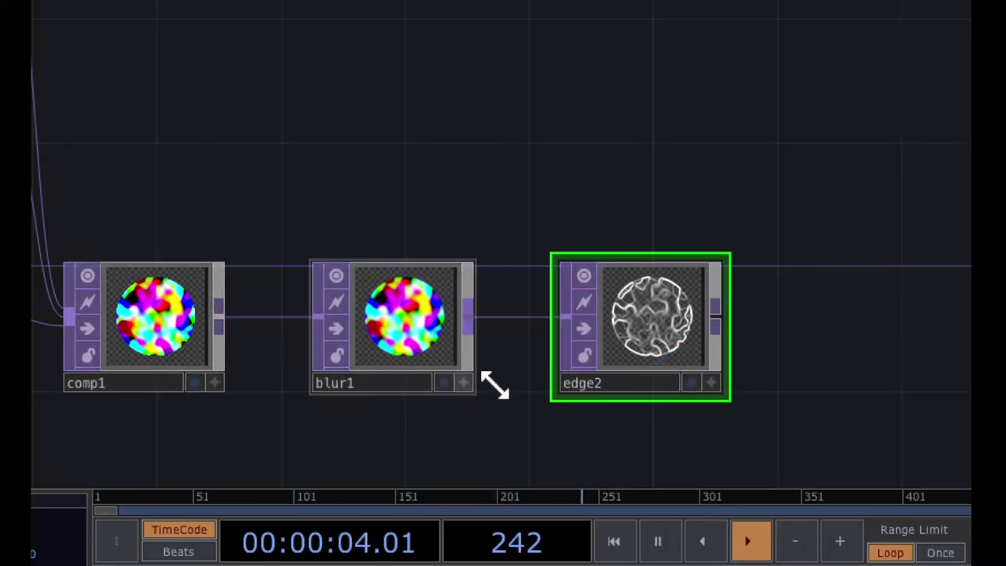
left_click(691, 383)
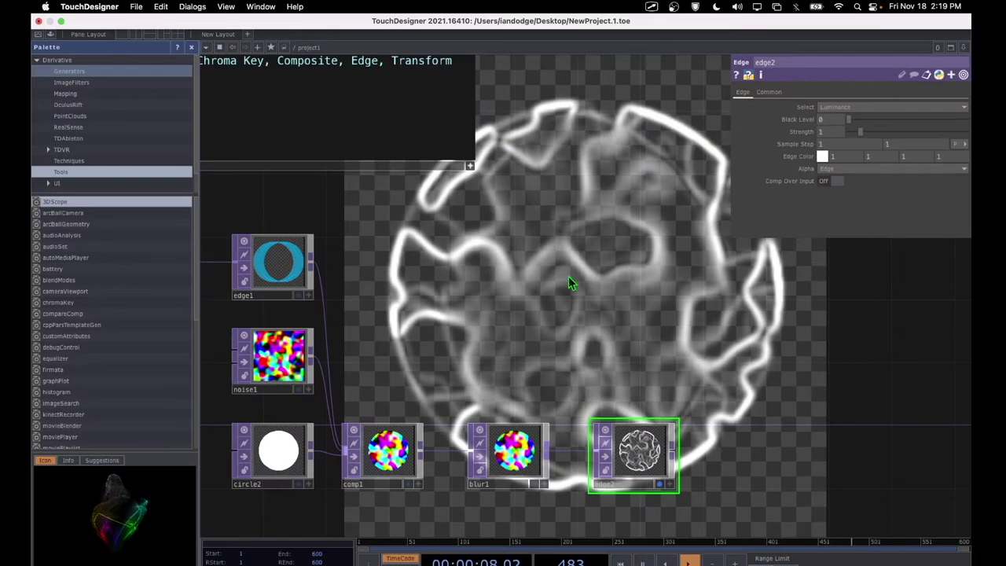
mouse_move(641, 198)
left_mouse_down()
mouse_move(566, 201)
mouse_move(538, 351)
left_mouse_up()
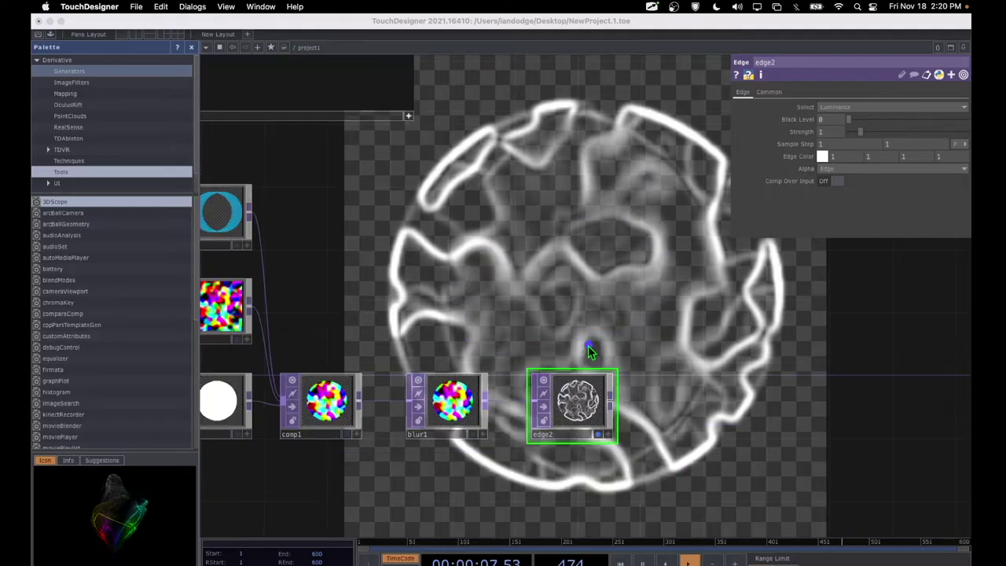
left_click_drag(589, 345, 491, 390)
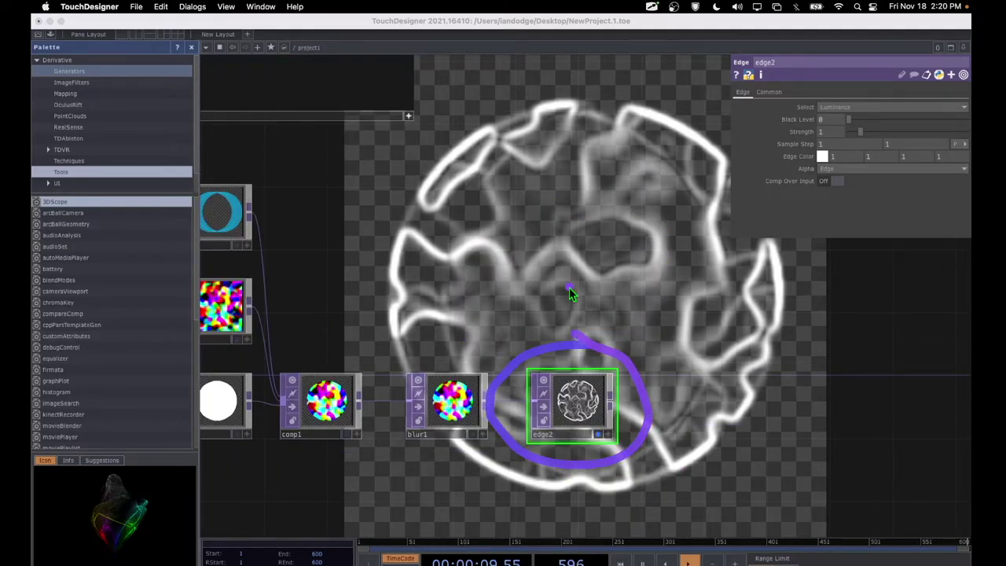
mouse_move(602, 98)
left_mouse_down()
mouse_move(405, 191)
mouse_move(405, 272)
mouse_move(583, 314)
mouse_move(694, 193)
mouse_move(576, 95)
left_mouse_up()
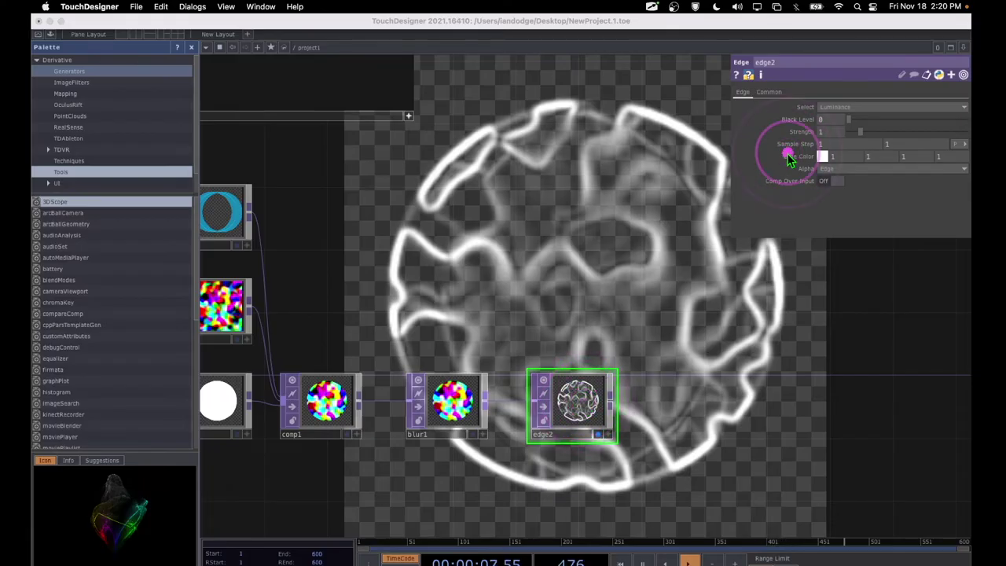
mouse_move(530, 110)
left_mouse_down()
mouse_move(416, 256)
mouse_move(591, 268)
left_mouse_up()
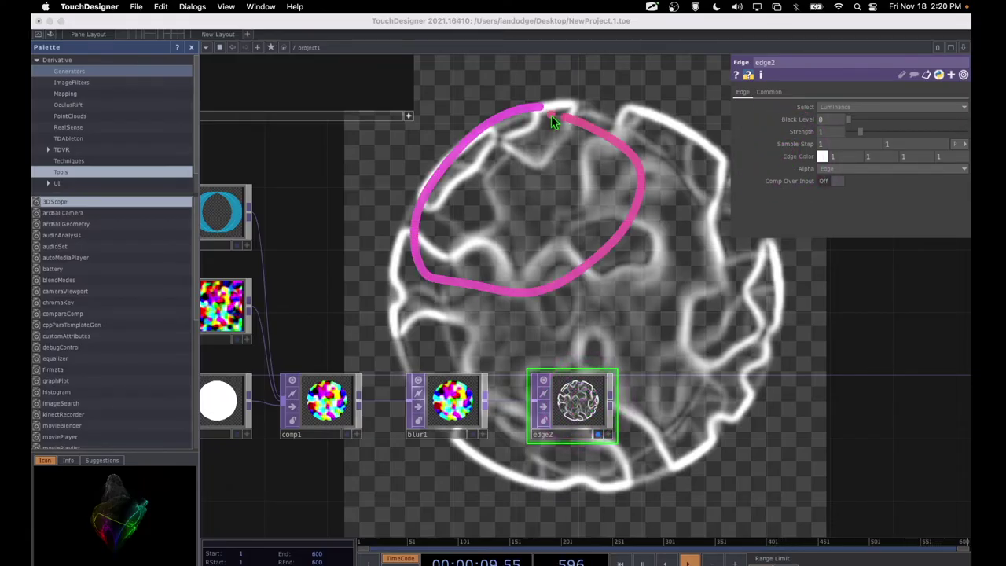
Step: Turn on Comp Over Input for edge2 so its edges are drawn over the blurred image
left_click(783, 133)
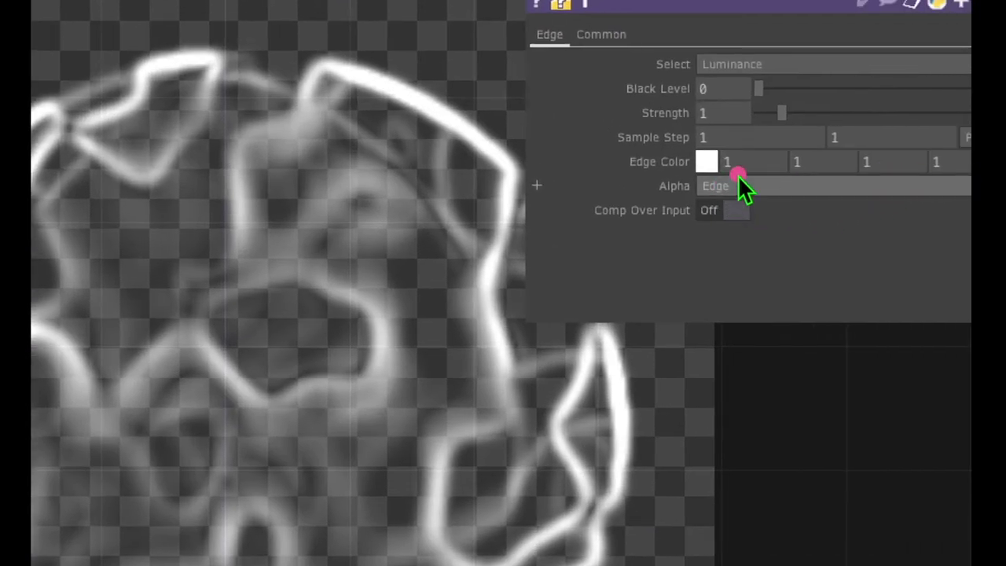
mouse_move(683, 175)
left_mouse_down()
mouse_move(645, 177)
mouse_move(520, 243)
mouse_move(601, 268)
mouse_move(789, 229)
mouse_move(744, 175)
mouse_move(665, 191)
left_mouse_up()
left_click(725, 217)
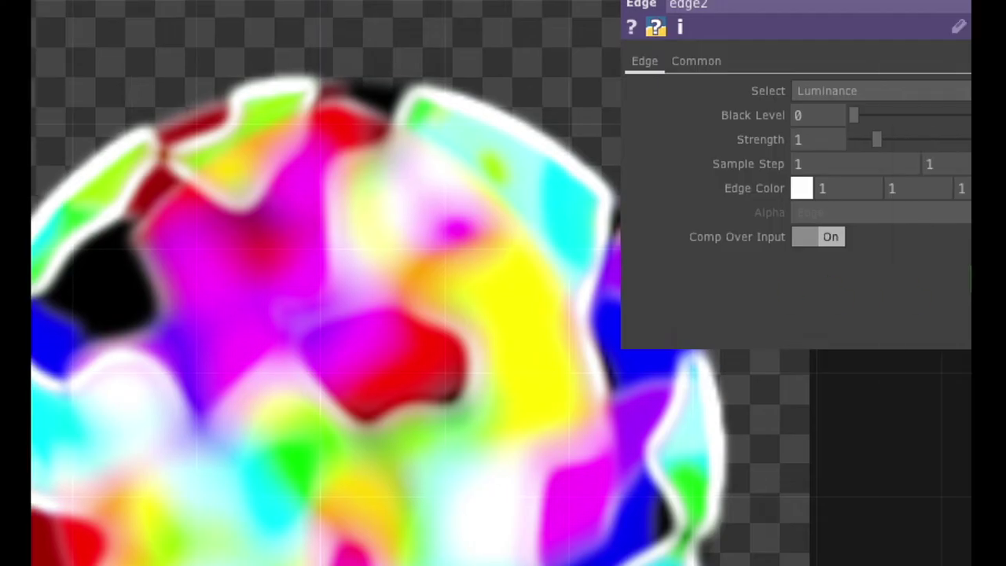
Step: Turn off Comp Over Input for edge2 and set its Strength to 3.33
left_click(851, 227)
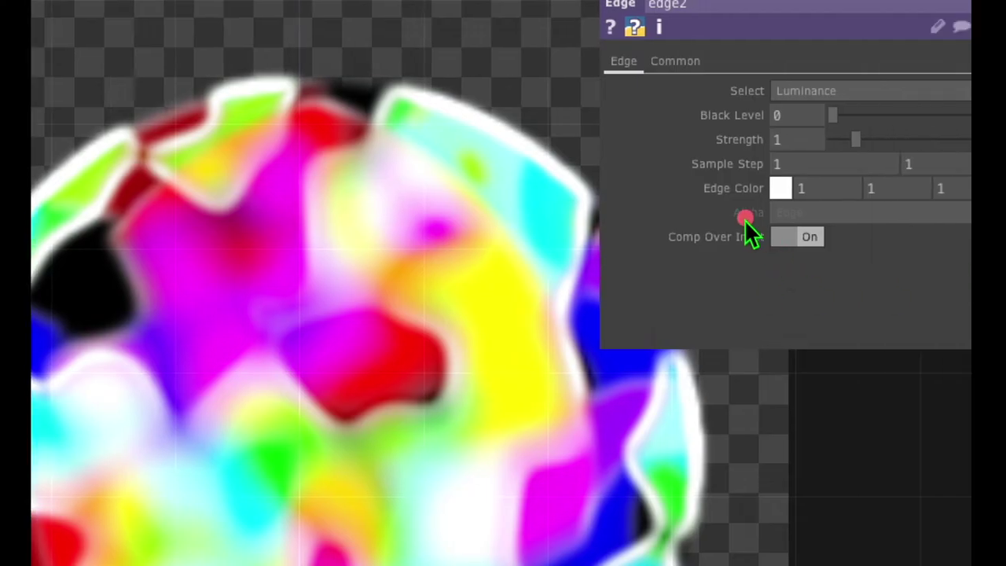
mouse_move(728, 207)
left_mouse_down()
mouse_move(727, 290)
mouse_move(741, 206)
left_mouse_up()
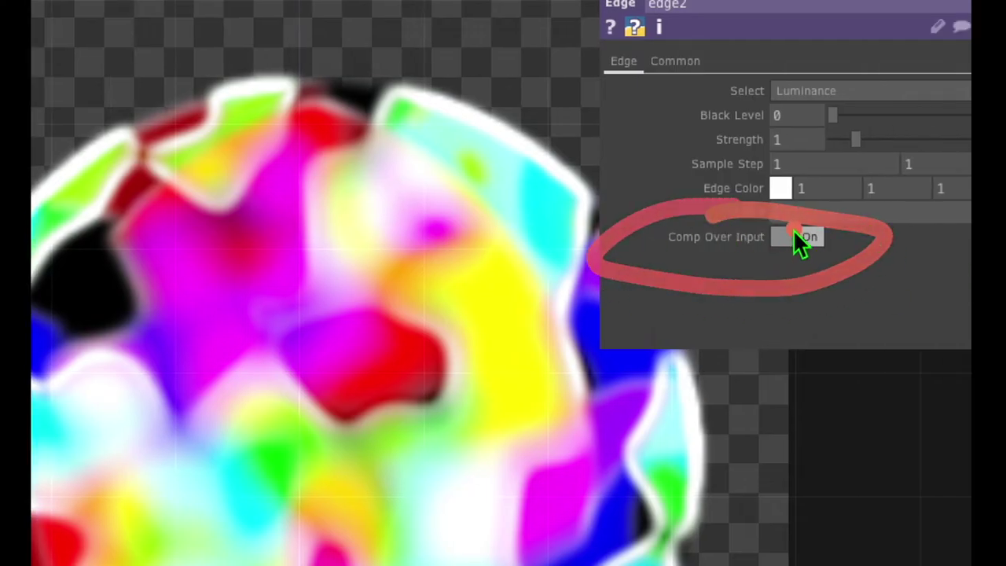
left_click(795, 237)
left_click_drag(777, 107, 721, 179)
mouse_move(656, 179)
left_mouse_down()
mouse_move(747, 117)
mouse_move(684, 133)
mouse_move(861, 138)
mouse_move(846, 138)
left_mouse_up()
left_click(788, 139)
mouse_move(658, 132)
left_mouse_down()
mouse_move(614, 140)
mouse_move(596, 182)
mouse_move(699, 191)
mouse_move(726, 142)
mouse_move(638, 128)
left_mouse_up()
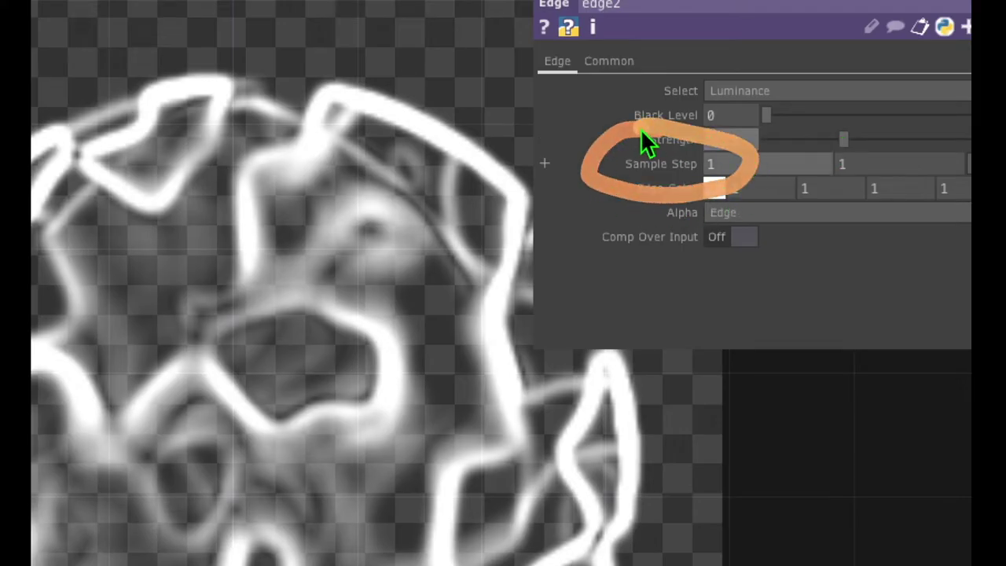
Step: Set edge2's Sample Step to 2 in the first component and 4 in the second
left_click(860, 166)
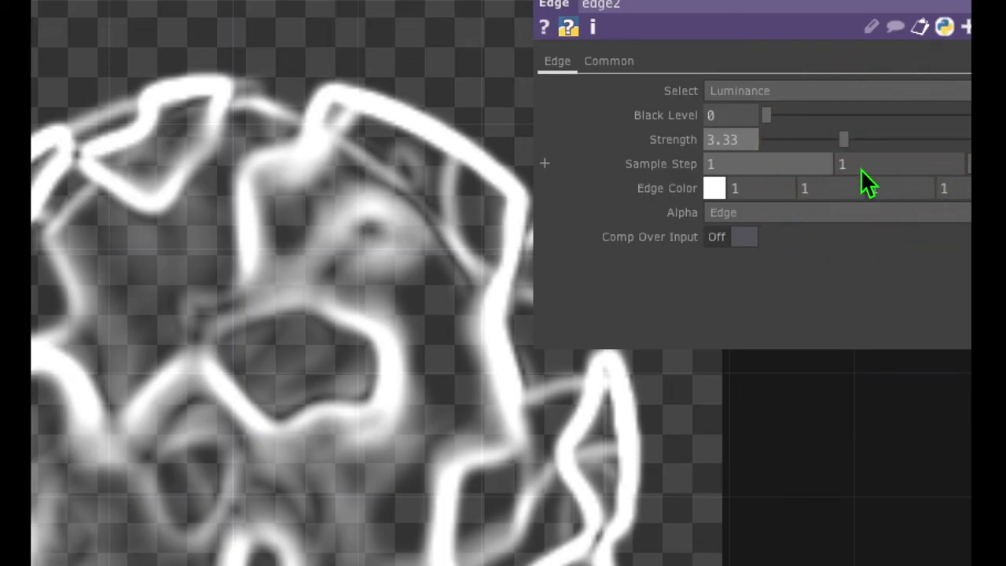
middle_click(860, 168)
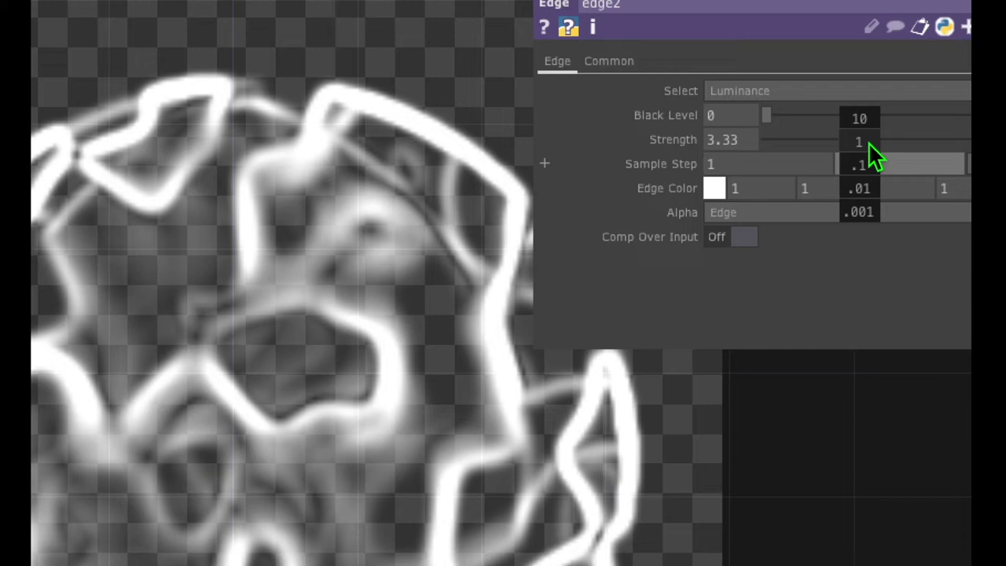
middle_click_drag(866, 143, 864, 118)
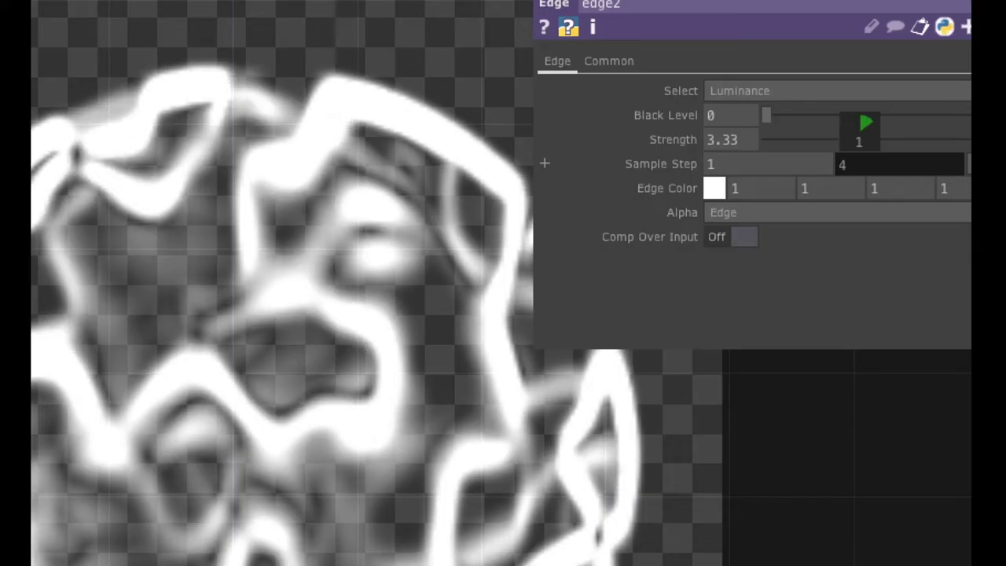
middle_click_drag(865, 118, 864, 120)
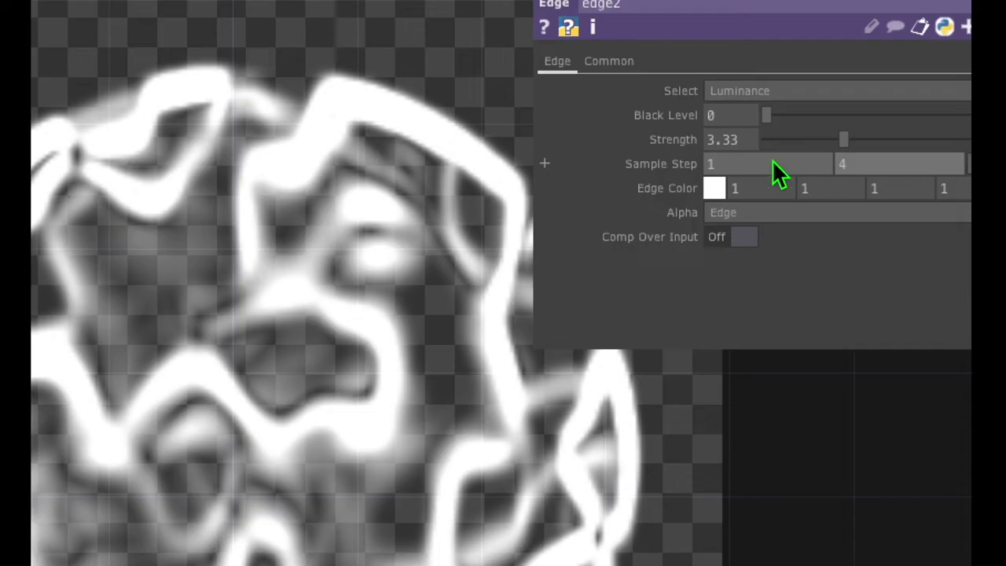
left_click(733, 159)
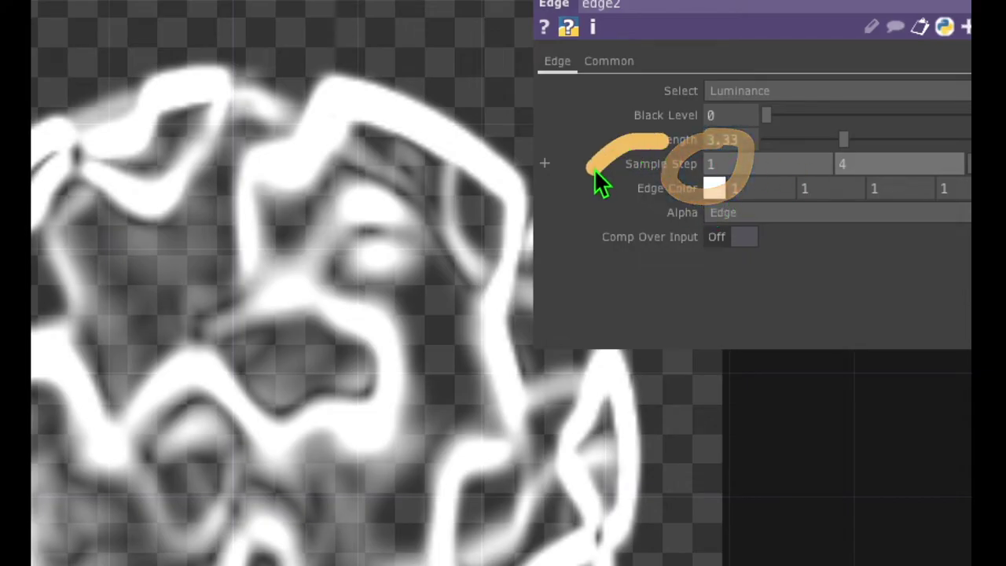
left_click(736, 166)
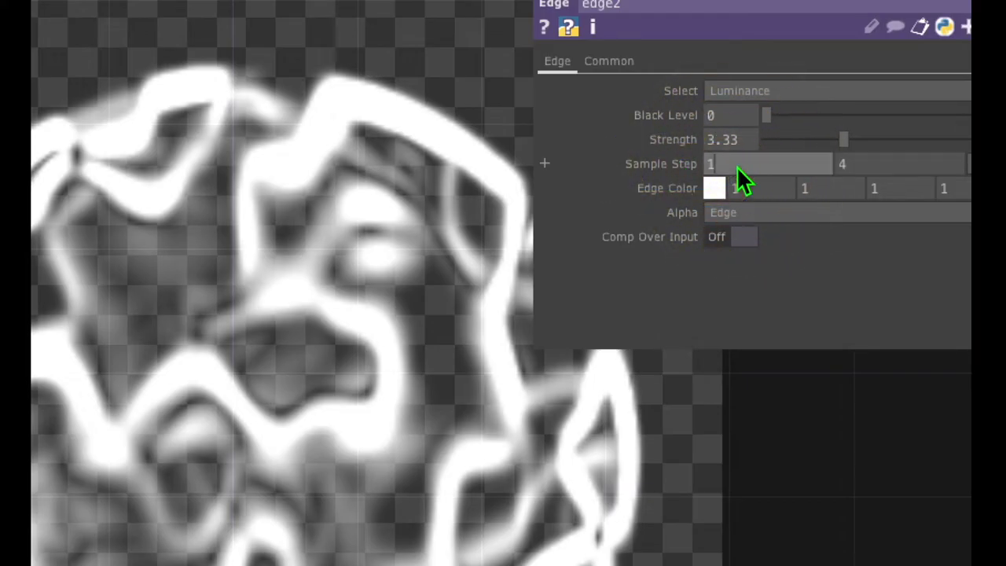
middle_click(736, 166)
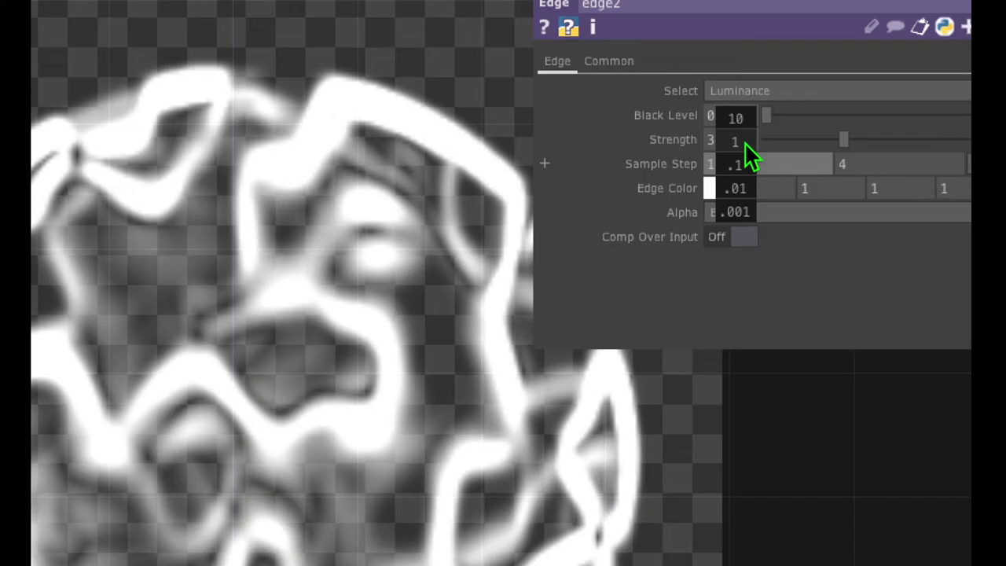
mouse_move(745, 141)
middle_mouse_down()
mouse_move(778, 143)
mouse_move(737, 119)
middle_mouse_up()
Step: Set edge2's Edge Color to bright green with red 0.364, green 1 and blue 0
mouse_move(701, 154)
left_mouse_down()
mouse_move(658, 158)
mouse_move(601, 197)
left_mouse_up()
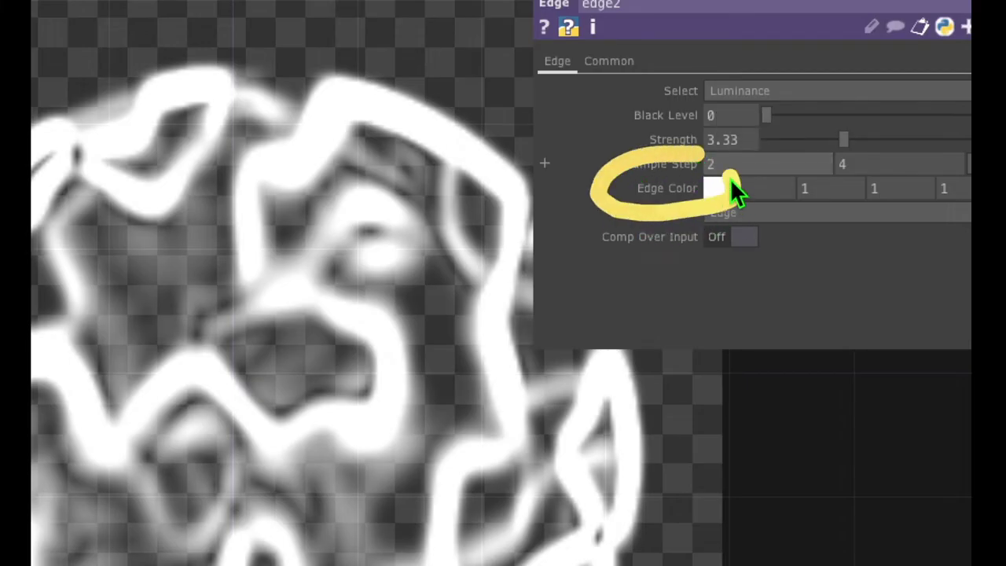
left_click(715, 191)
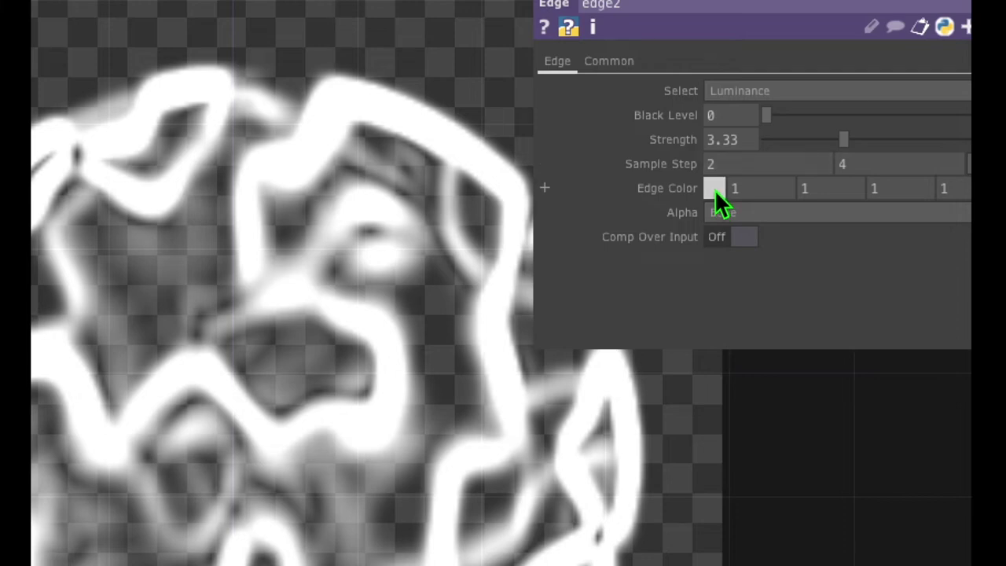
left_click(715, 190)
left_click(744, 85)
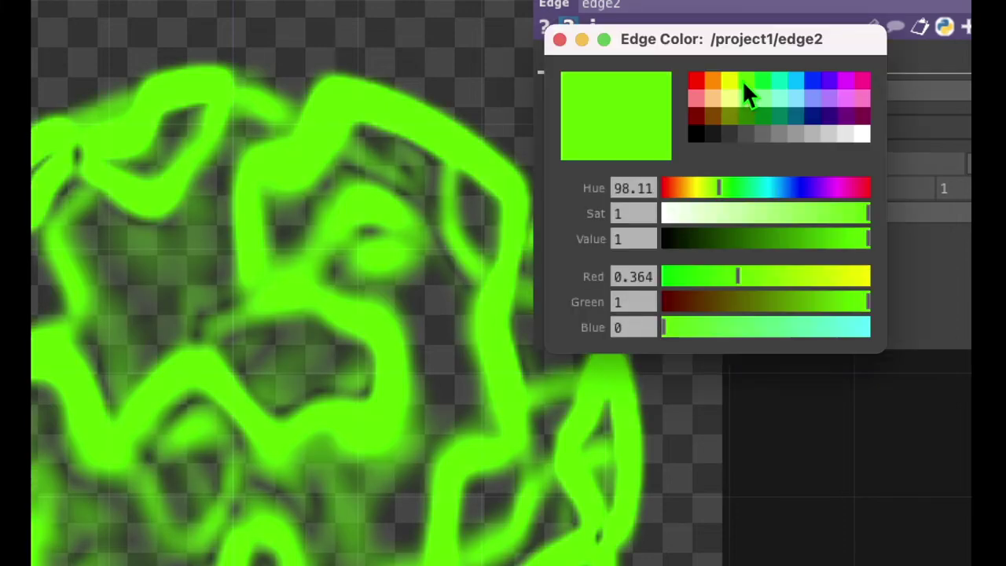
left_click(732, 83)
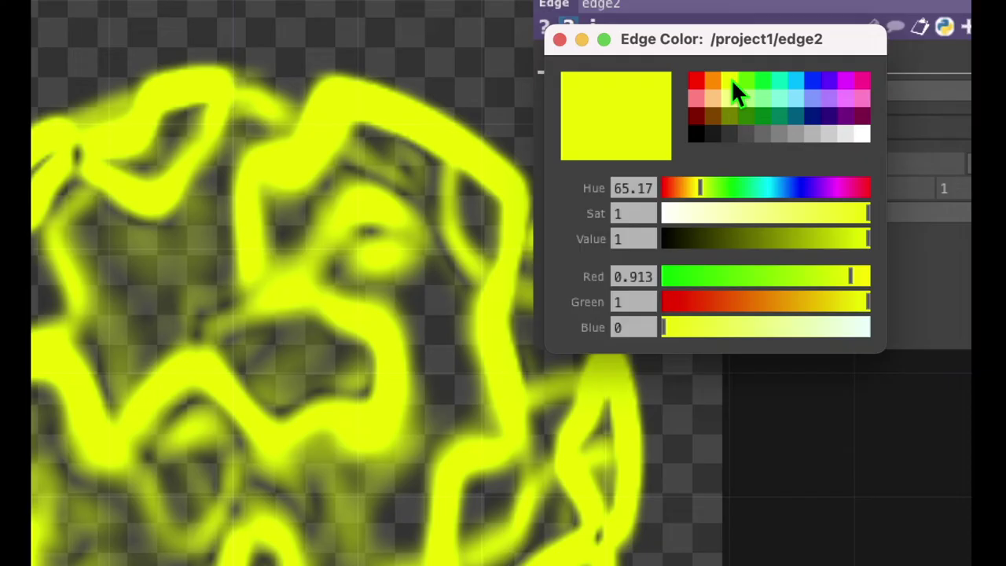
left_click(745, 82)
left_click(559, 39)
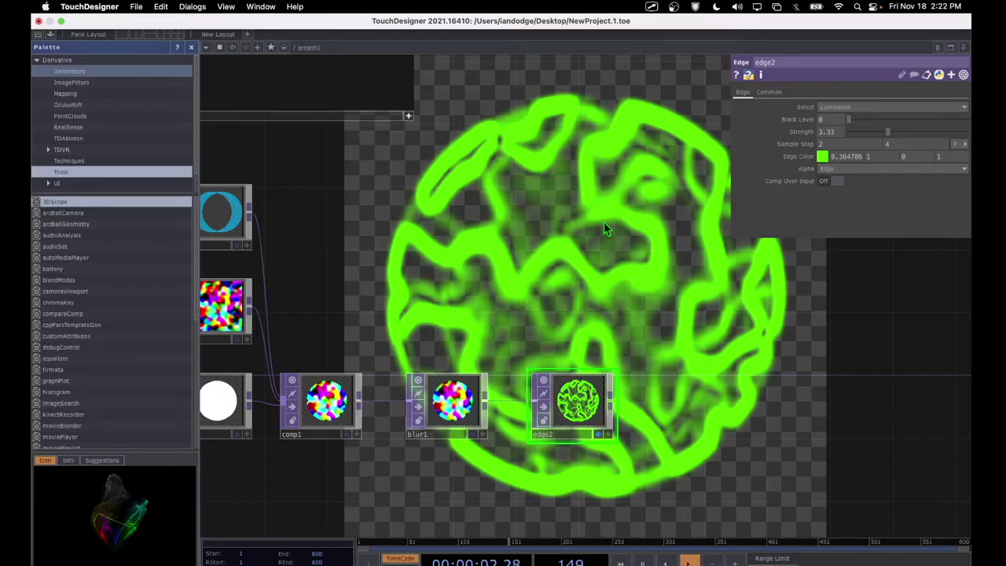
Step: Turn Comp Over Input back on for edge2 to draw its edges over the blurred composite
mouse_move(803, 165)
left_mouse_down()
mouse_move(771, 163)
mouse_move(714, 191)
mouse_move(828, 208)
mouse_move(867, 185)
mouse_move(812, 167)
mouse_move(831, 186)
left_mouse_up()
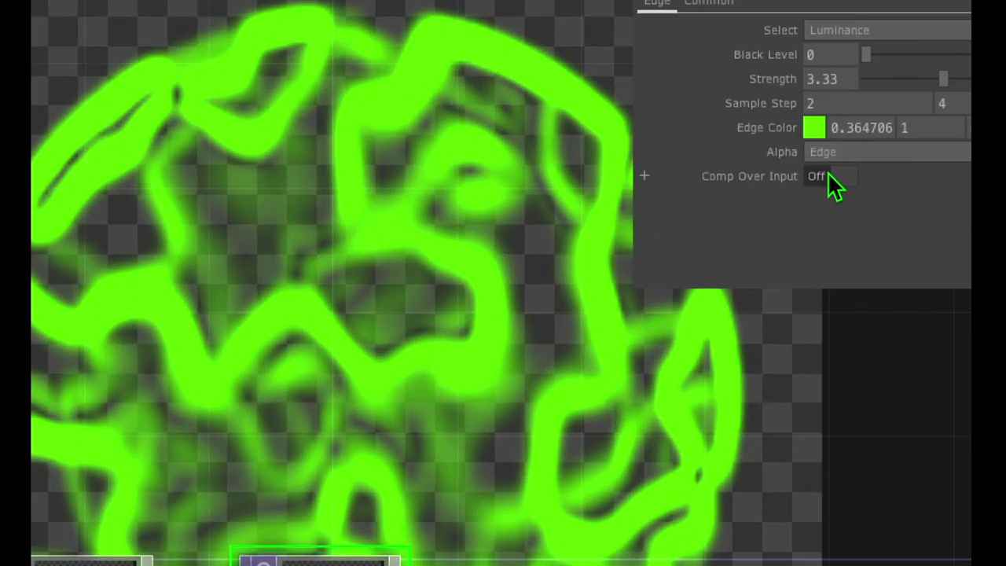
left_click(825, 181)
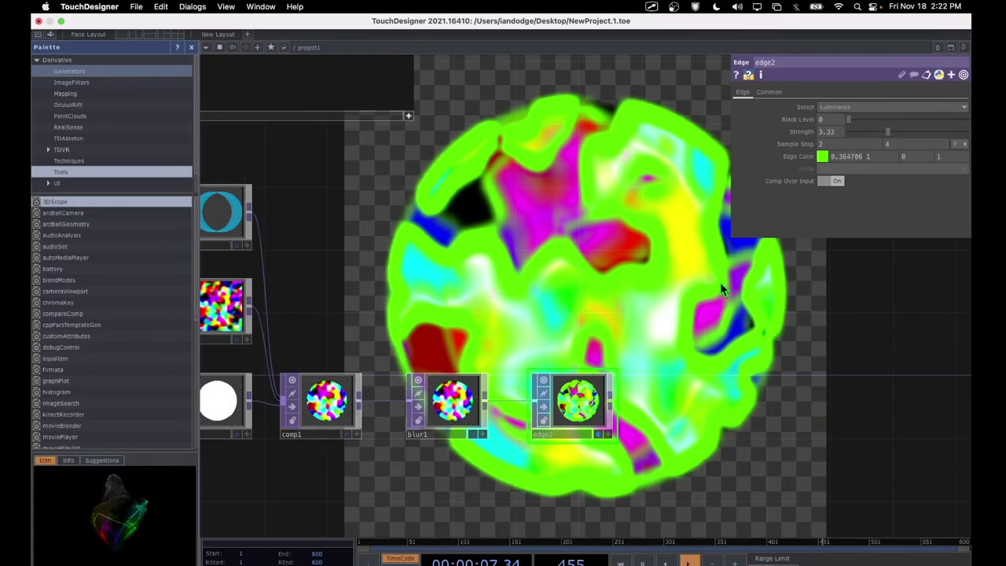
mouse_move(570, 122)
left_mouse_down()
mouse_move(479, 147)
mouse_move(441, 276)
mouse_move(587, 297)
mouse_move(663, 191)
mouse_move(522, 114)
mouse_move(440, 122)
left_mouse_up()
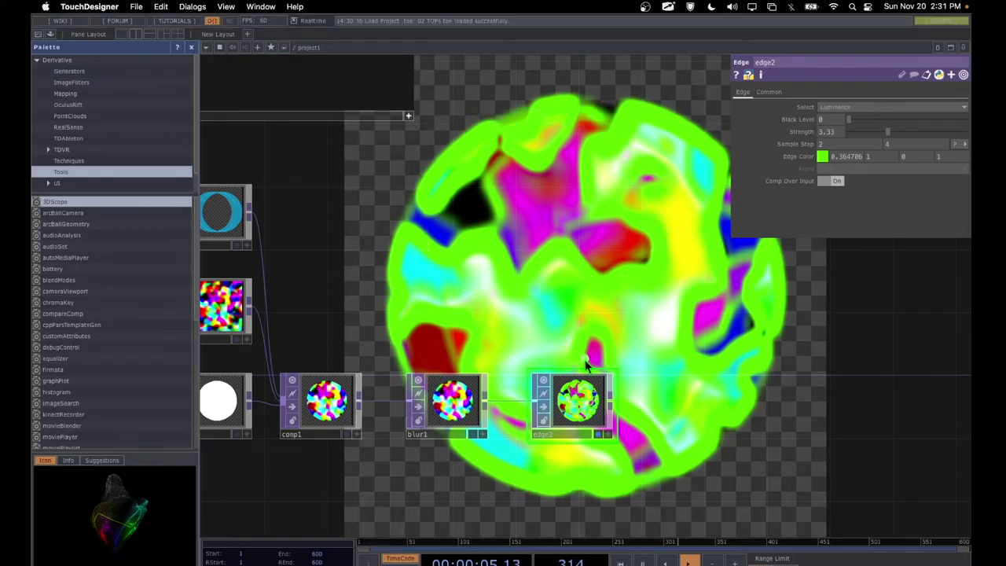
Step: Change edge2's Edge Color to light aqua with red 0.498, green 1 and blue 0.862
mouse_move(585, 363)
left_mouse_down()
mouse_move(474, 430)
mouse_move(505, 528)
mouse_move(646, 438)
mouse_move(550, 361)
left_mouse_up()
mouse_move(716, 156)
left_mouse_down()
mouse_move(778, 155)
mouse_move(813, 142)
mouse_move(748, 161)
mouse_move(782, 174)
mouse_move(862, 159)
left_mouse_up()
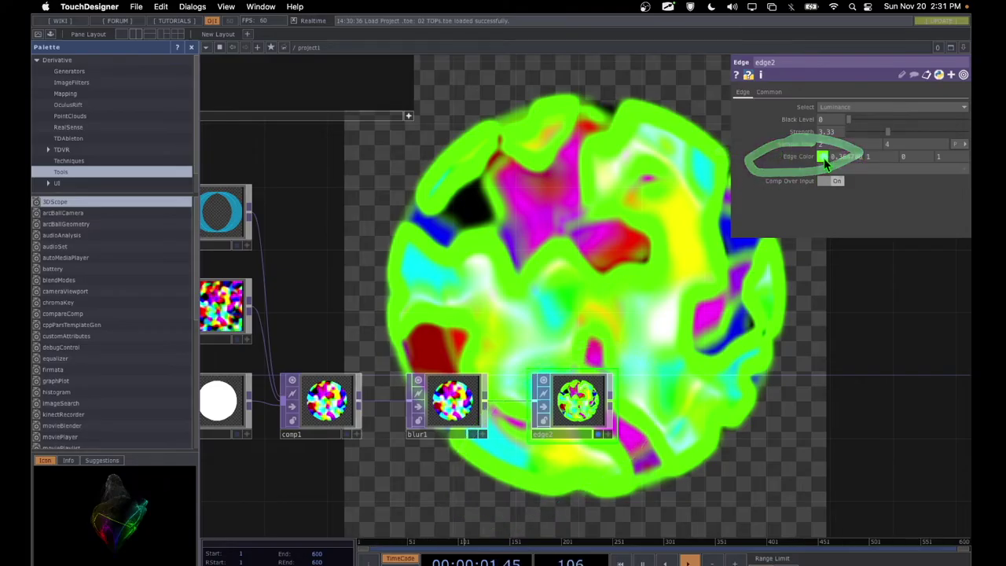
left_click(824, 157)
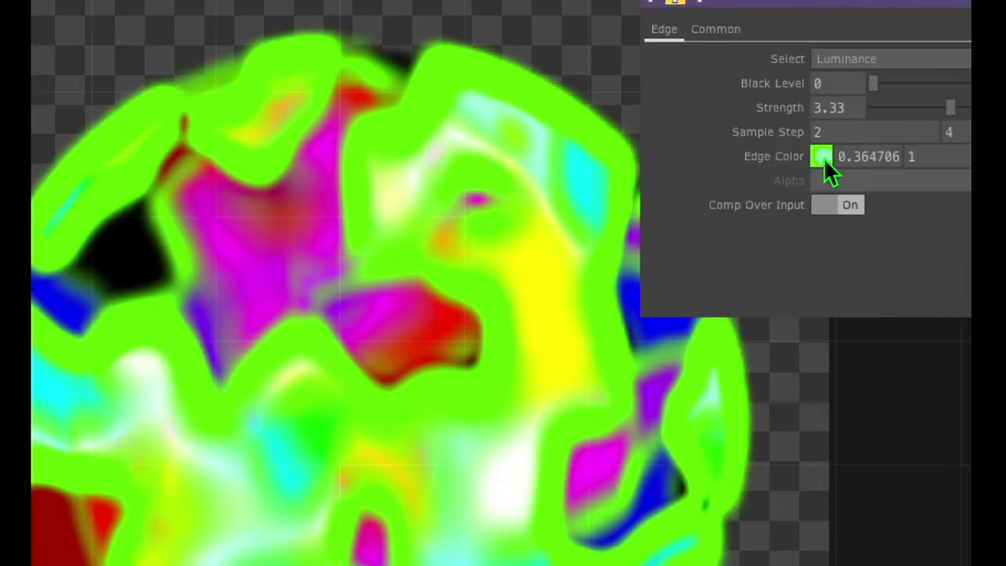
left_click(860, 112)
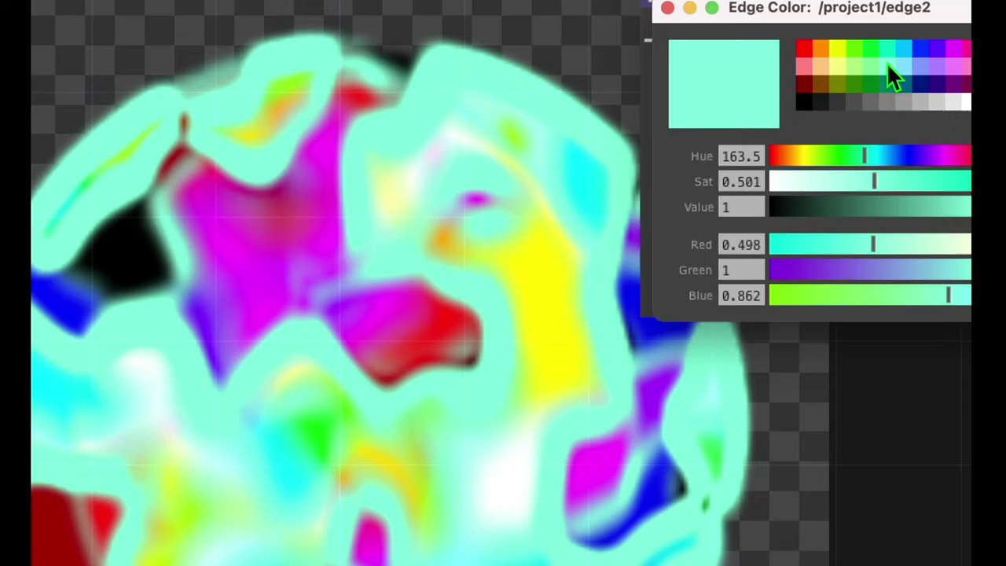
left_click(668, 9)
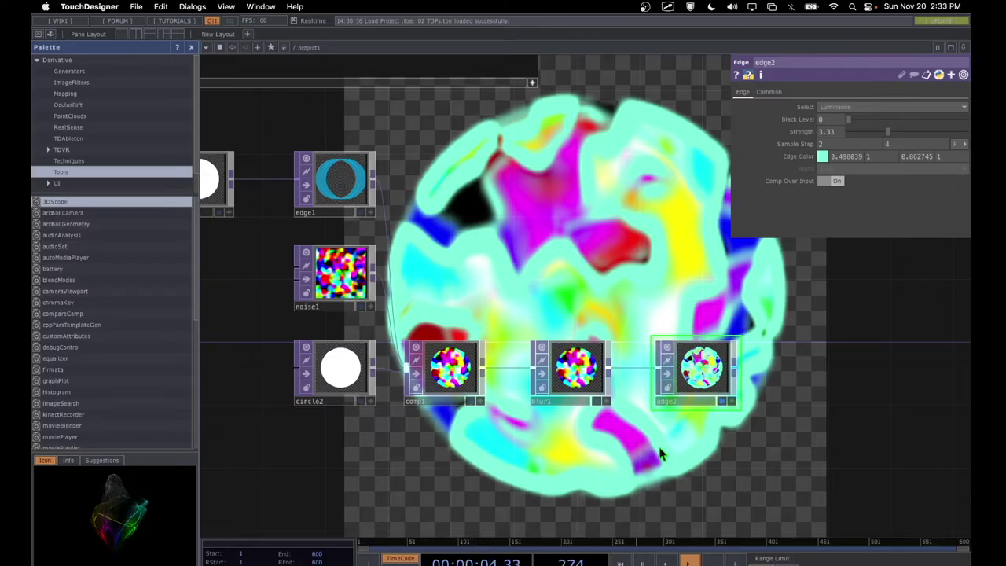
Step: Animate noise1 by entering the expression absTime.seconds for its Translate X value
left_click(330, 267)
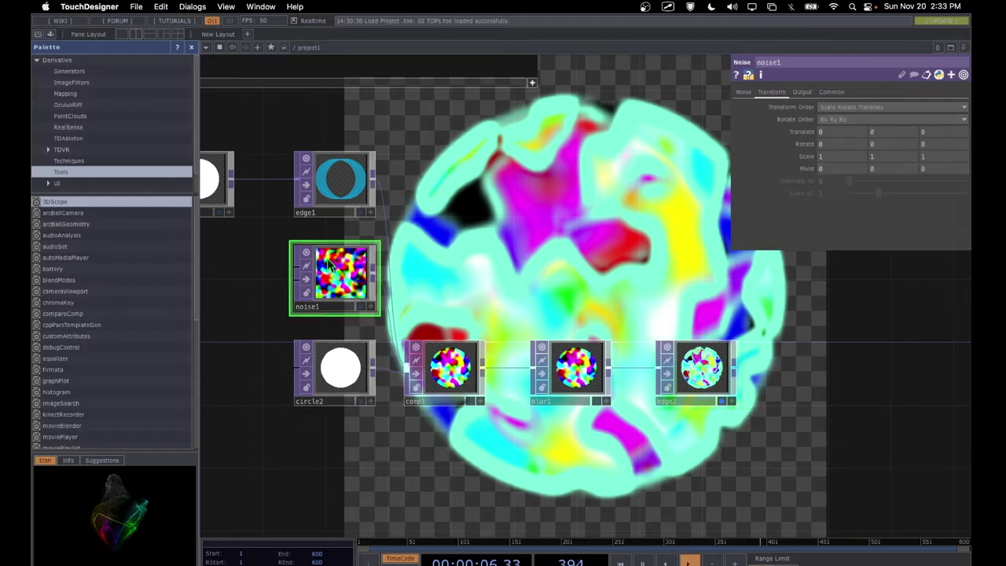
mouse_move(332, 218)
left_mouse_down()
mouse_move(251, 342)
mouse_move(364, 338)
mouse_move(416, 305)
left_mouse_up()
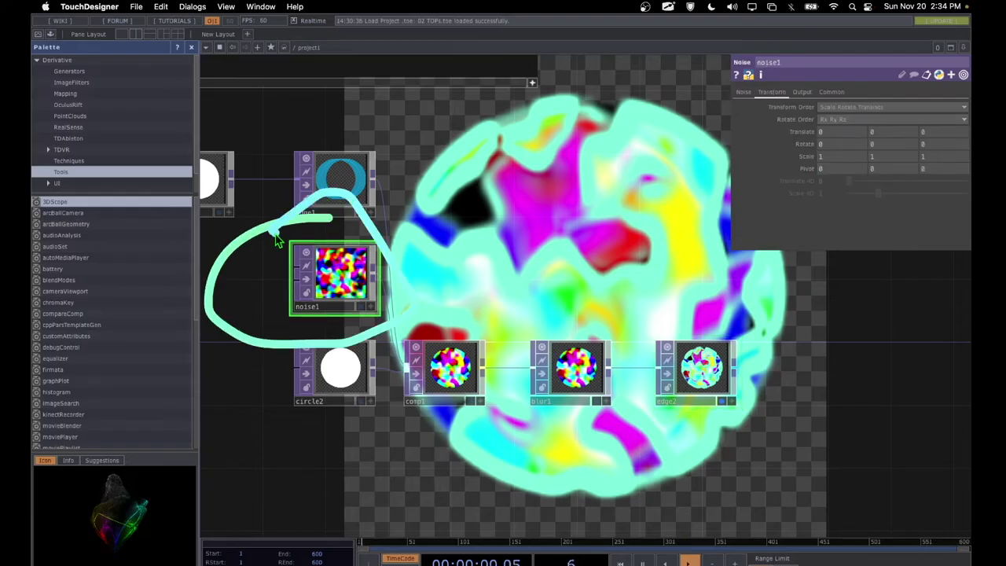
left_click_drag(352, 280, 702, 162)
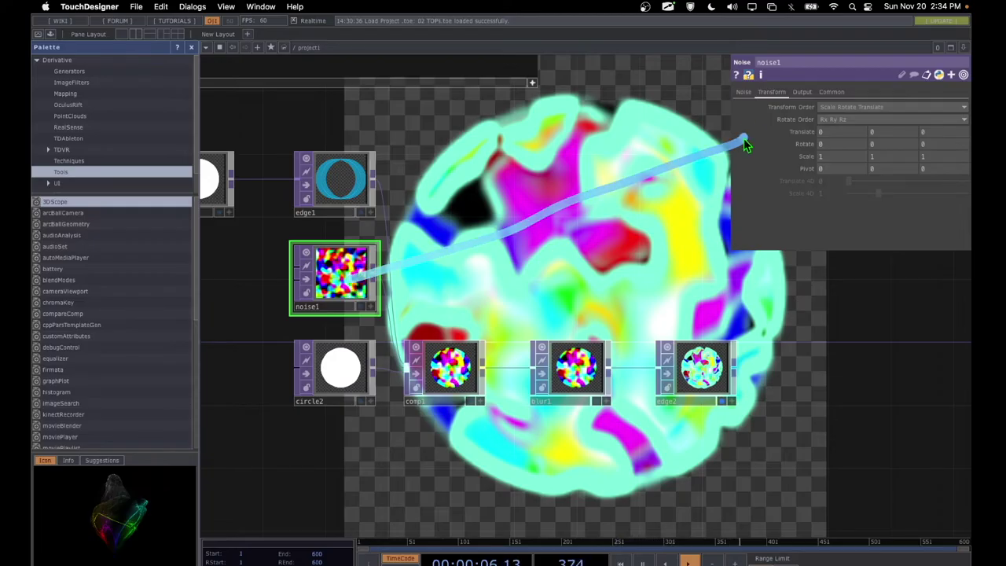
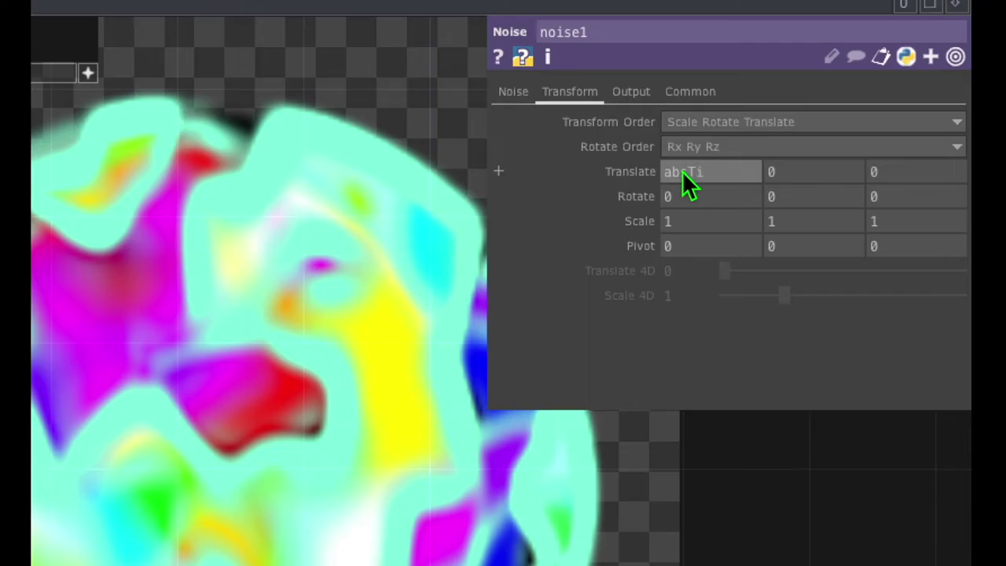
type("e.seconds")
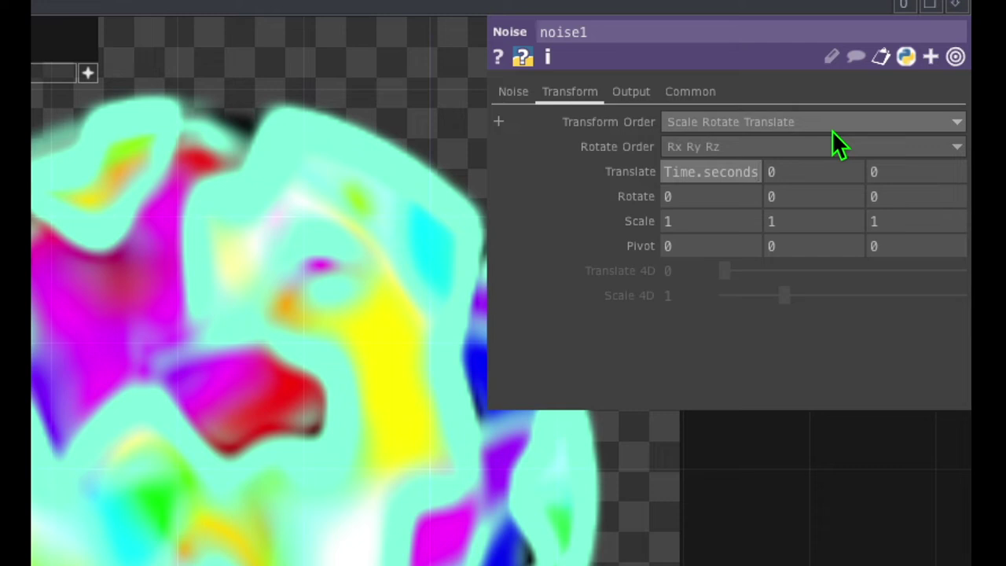
key("Left")
key("Left")
key("Left")
key("Left")
key("Left")
key("Left")
key("Left")
key("Left")
key("Left")
key("Left")
key("Left")
key("Left")
key("Left")
key("Left")
key("Left")
key("Right")
key("Right")
key("Right")
key("Right")
key("Right")
key("Right")
key("Right")
key("Right")
key("Right")
key("Right")
key("Right")
key("Right")
key("Right")
key("Right")
key("Right")
key("Return")
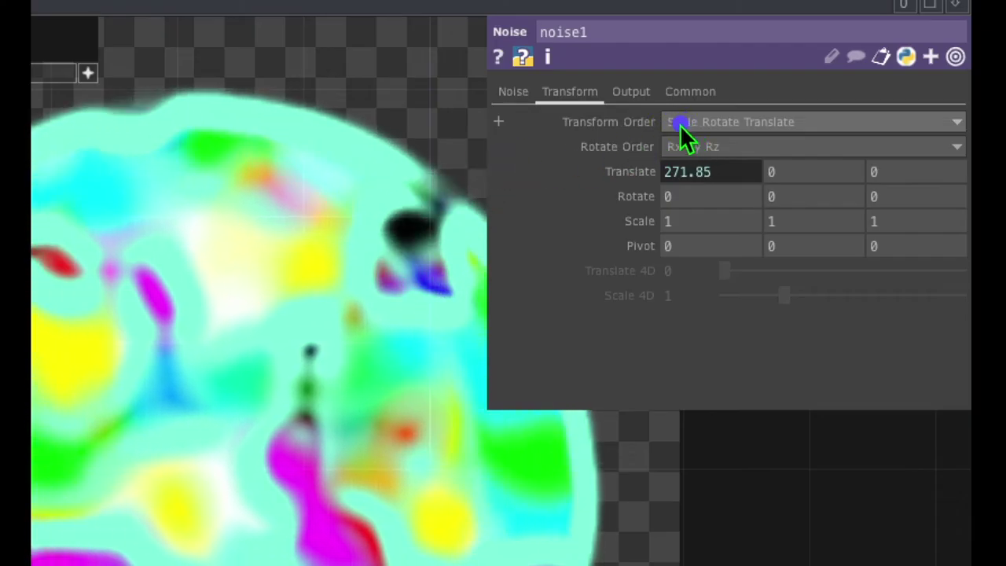
mouse_move(675, 127)
left_mouse_down()
mouse_move(621, 139)
mouse_move(564, 209)
mouse_move(751, 187)
mouse_move(694, 148)
mouse_move(611, 139)
left_mouse_up()
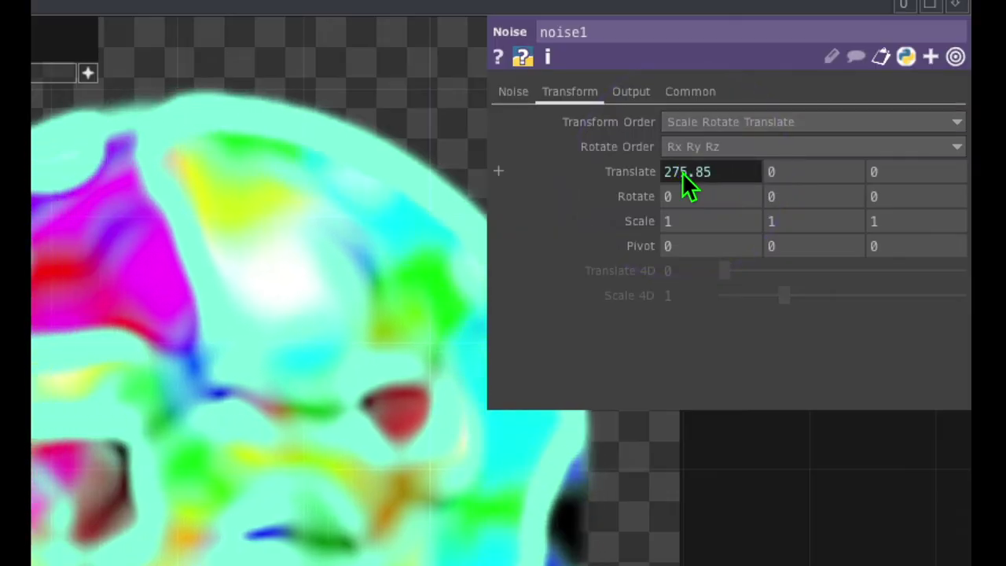
Step: Slow noise1's animation by expanding its Translate parameter and changing the tx expression to absTime.seconds/10
left_click(682, 172)
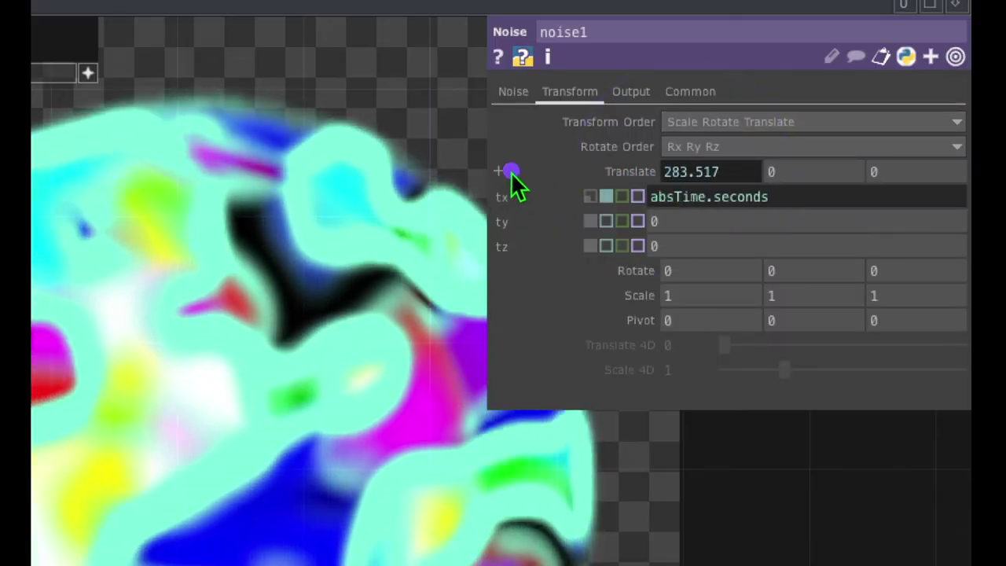
mouse_move(511, 172)
left_mouse_down()
mouse_move(479, 186)
mouse_move(470, 281)
mouse_move(511, 291)
mouse_move(538, 210)
mouse_move(497, 162)
left_mouse_up()
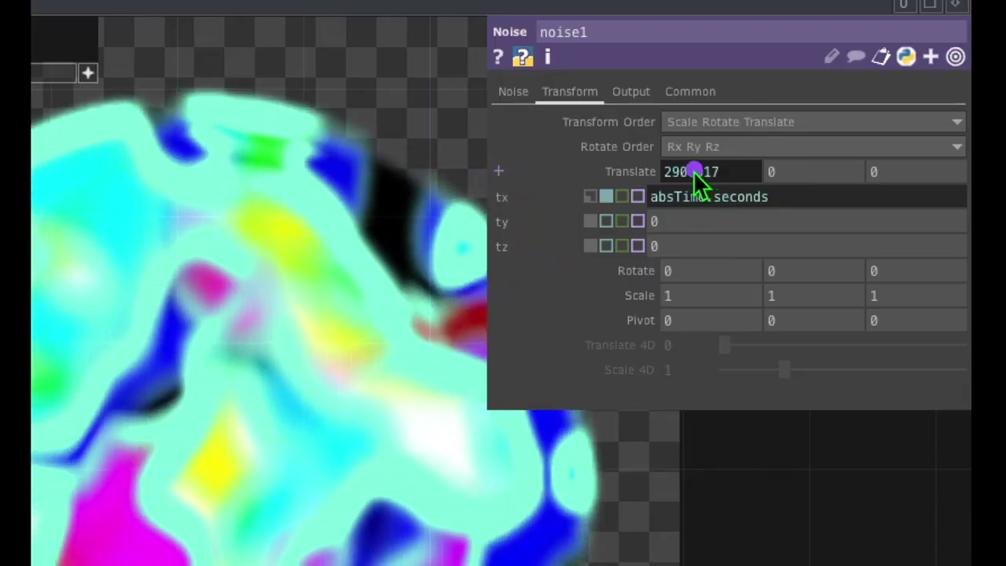
mouse_move(692, 169)
left_mouse_down()
mouse_move(626, 224)
mouse_move(713, 218)
mouse_move(780, 200)
mouse_move(761, 185)
mouse_move(671, 173)
mouse_move(793, 196)
left_mouse_up()
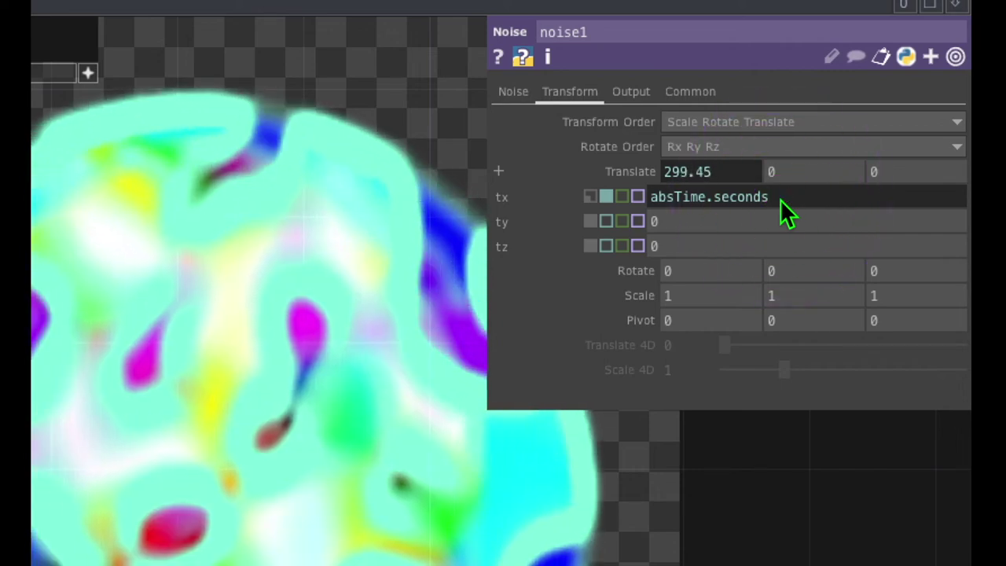
type("/10")
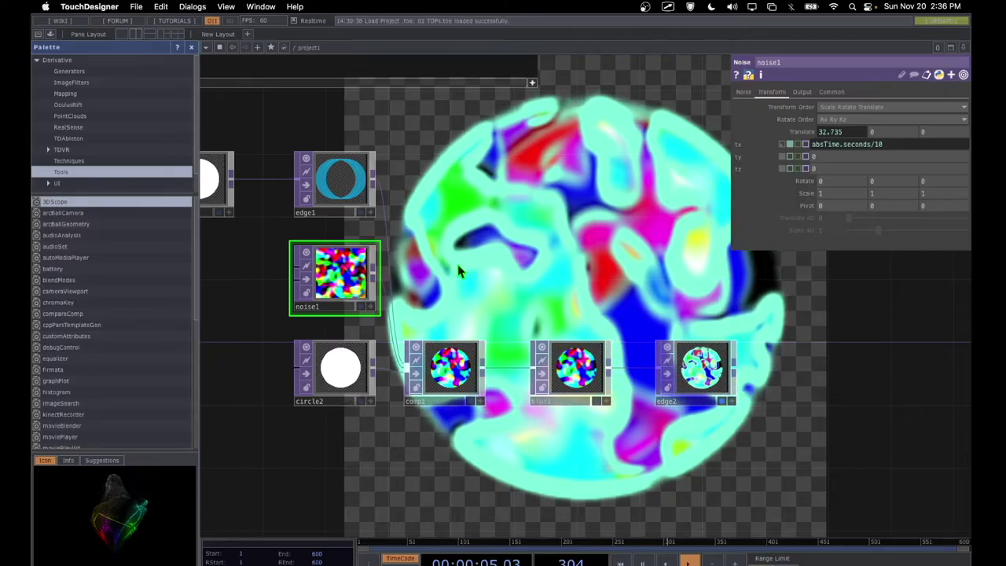
left_click_drag(458, 264, 498, 268)
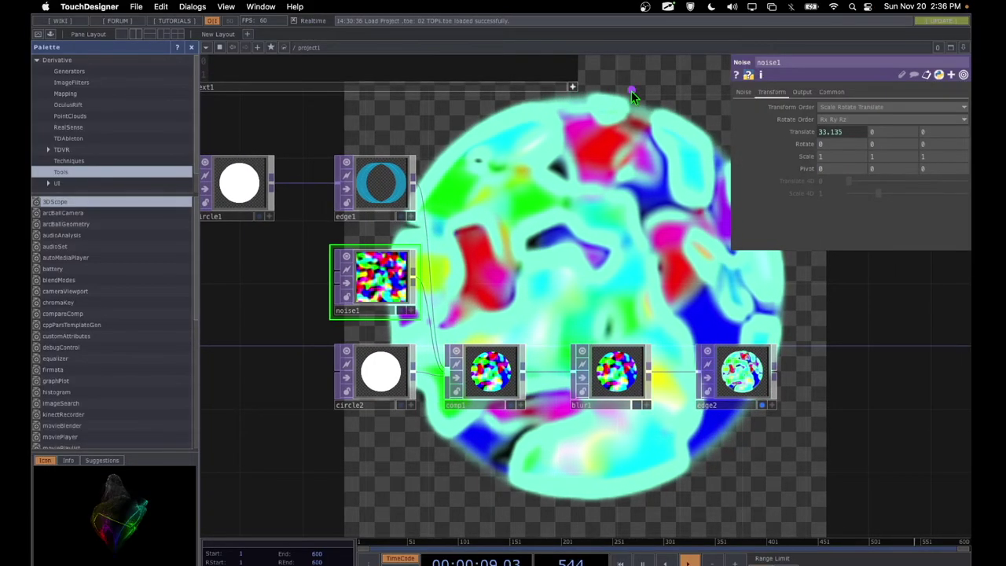
mouse_move(613, 101)
left_mouse_down()
mouse_move(428, 283)
mouse_move(508, 406)
mouse_move(765, 387)
mouse_move(718, 47)
mouse_move(542, 155)
mouse_move(508, 206)
mouse_move(460, 235)
mouse_move(533, 183)
left_mouse_up()
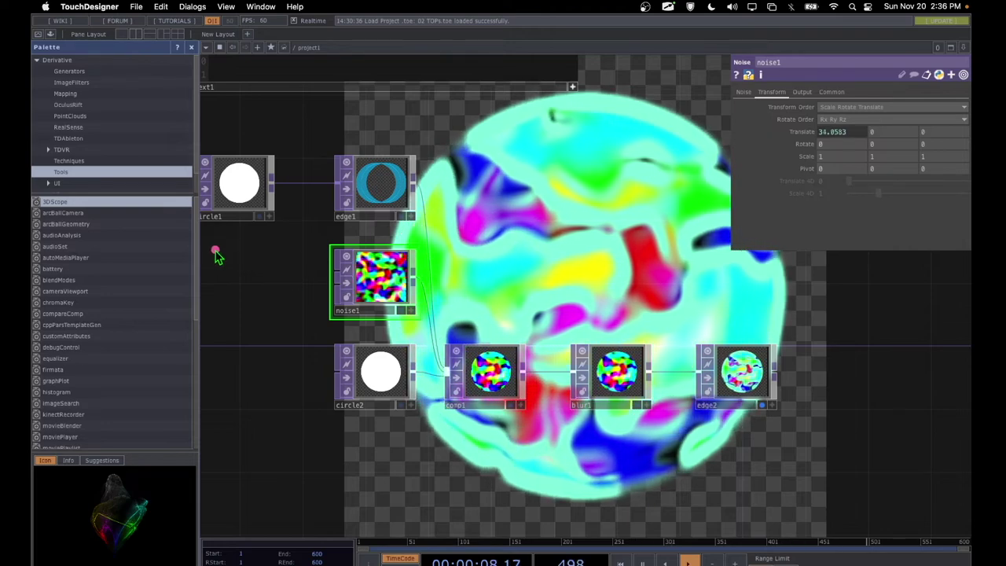
Step: Select circle1 and examine its Radius parameter
mouse_move(215, 251)
left_mouse_down()
mouse_move(262, 242)
mouse_move(280, 156)
mouse_move(214, 146)
mouse_move(189, 245)
mouse_move(263, 251)
mouse_move(348, 294)
left_mouse_up()
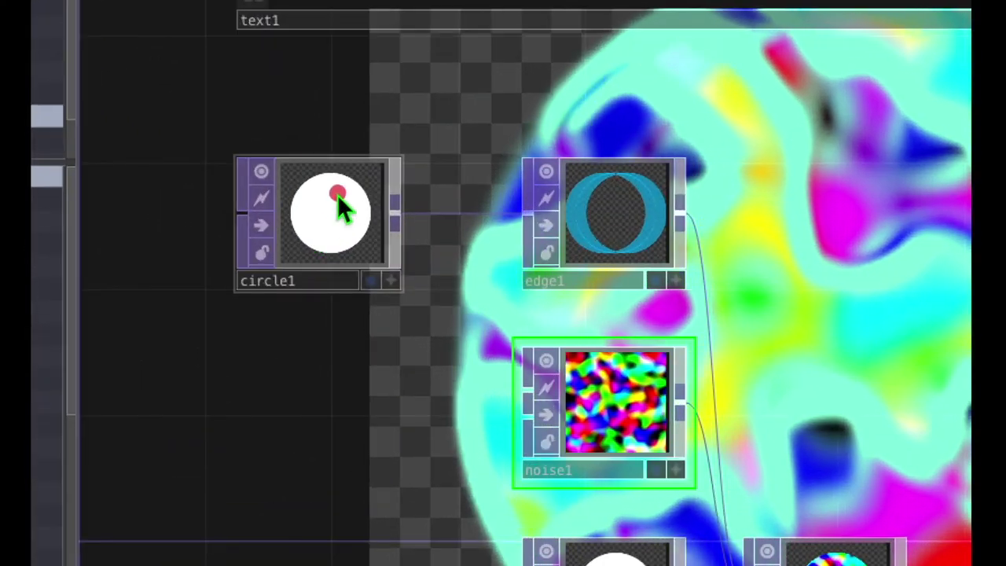
mouse_move(306, 177)
left_mouse_down()
mouse_move(281, 229)
mouse_move(378, 208)
left_mouse_up()
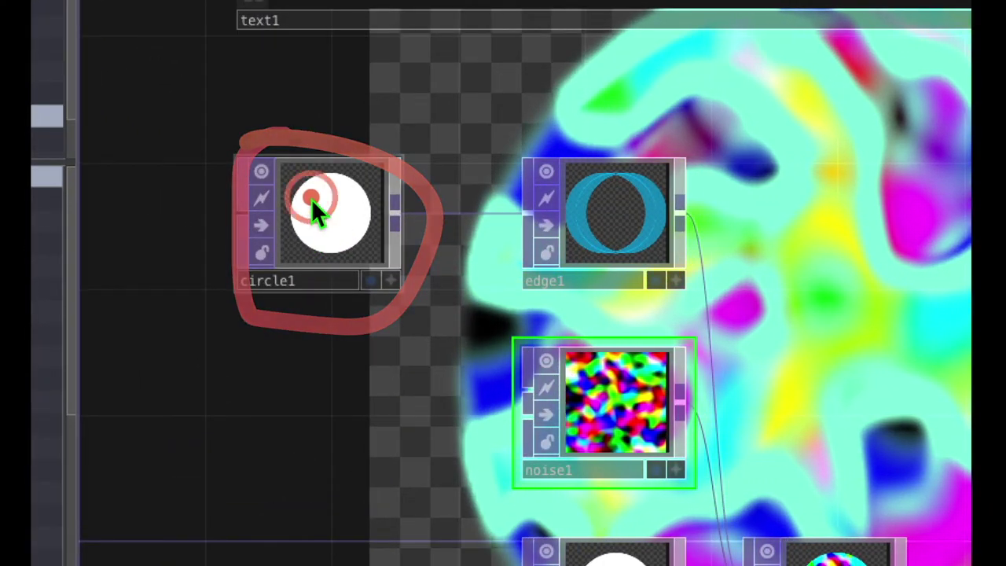
left_click(311, 198)
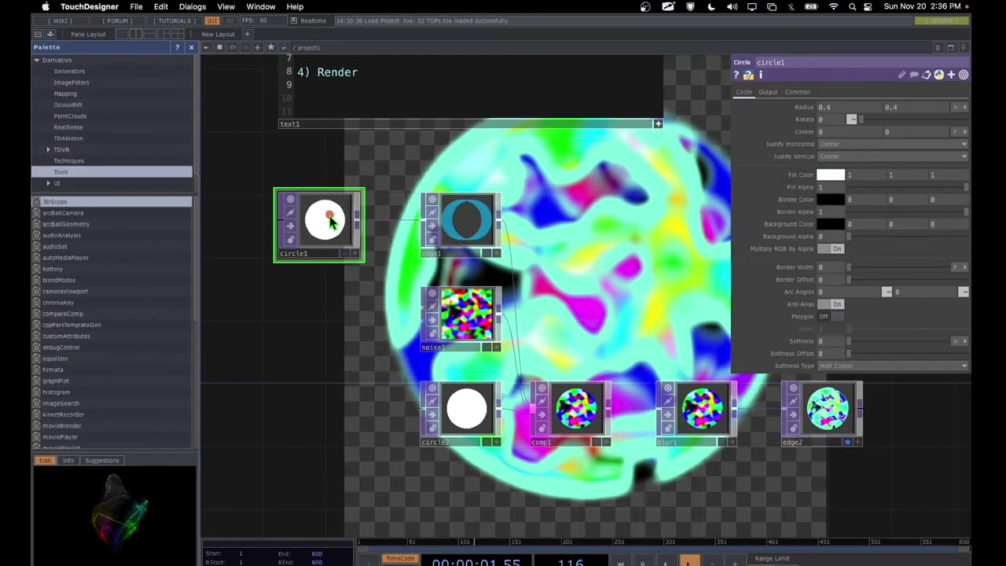
left_click_drag(330, 220, 827, 126)
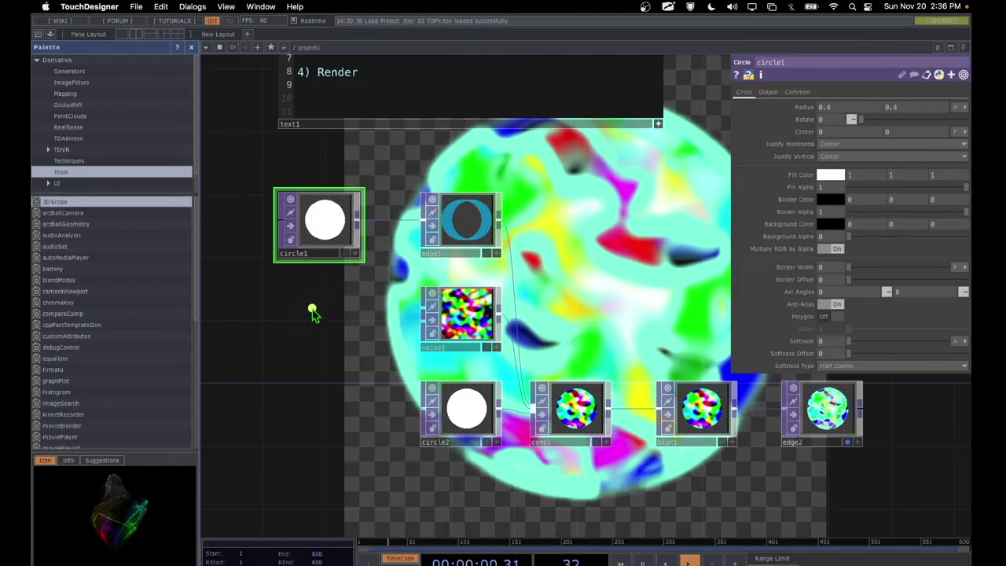
Step: Add an LFO CHOP to the network in the empty space below circle1
left_click(314, 315)
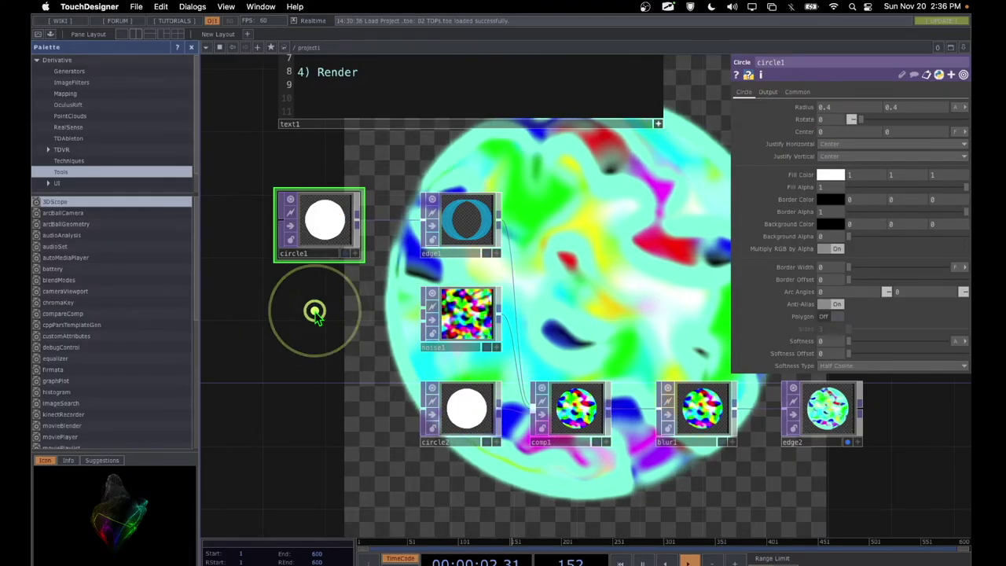
left_click(315, 314)
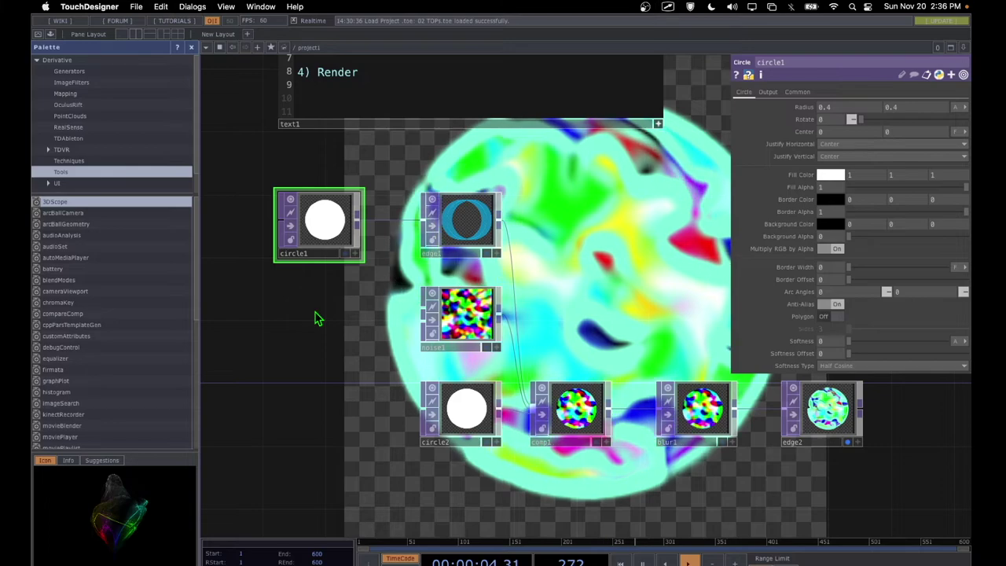
double_click(315, 315)
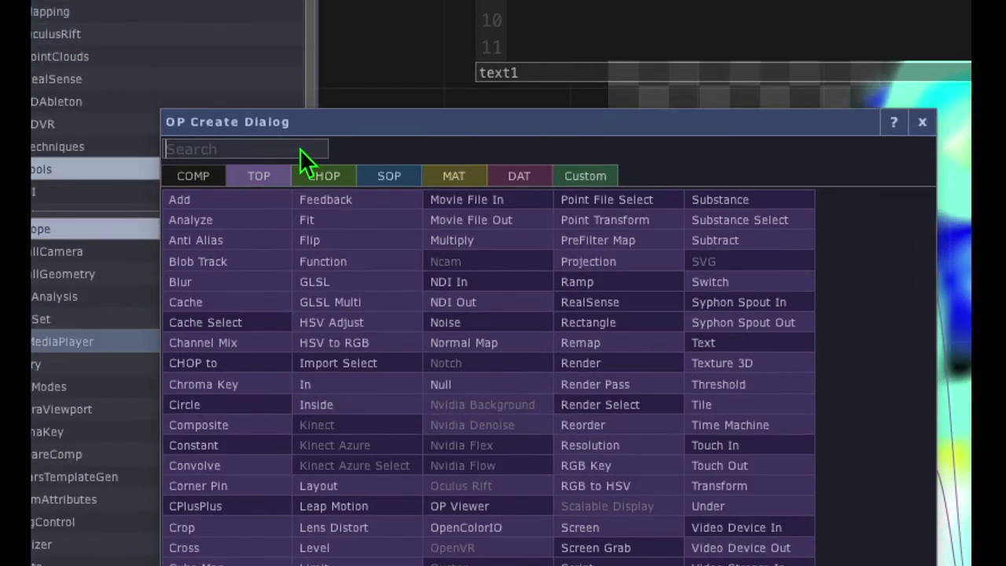
left_click(332, 140)
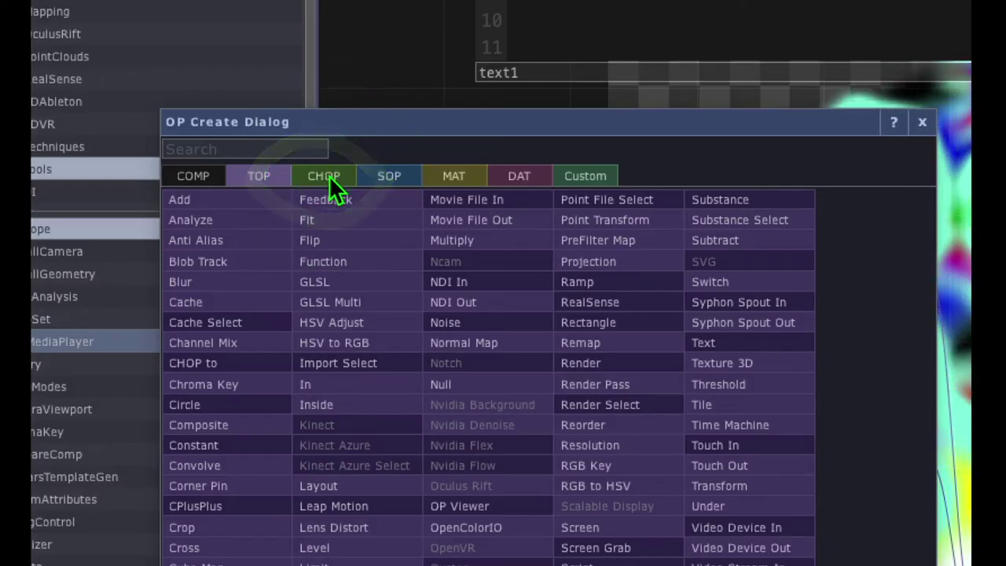
left_click(329, 175)
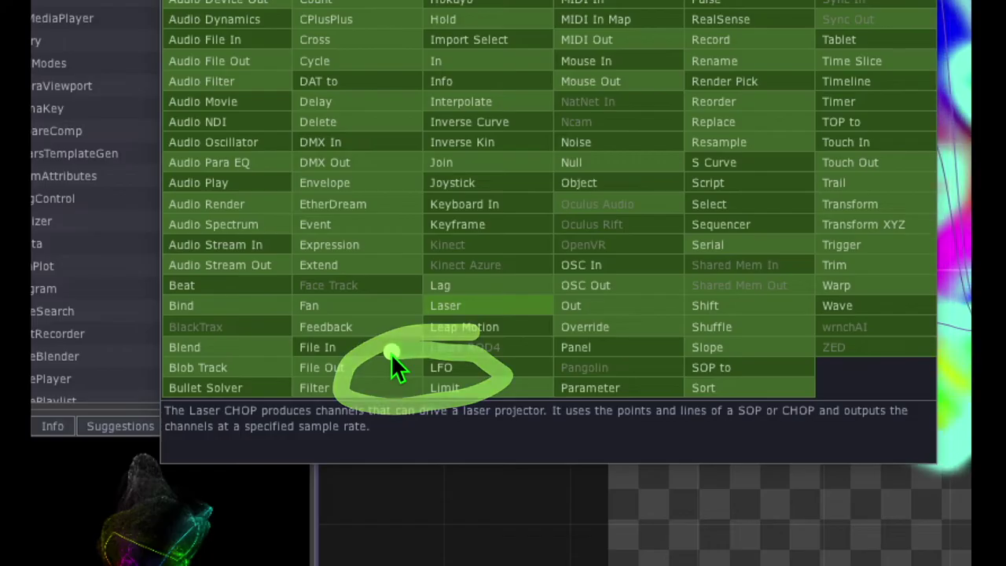
left_click(468, 369)
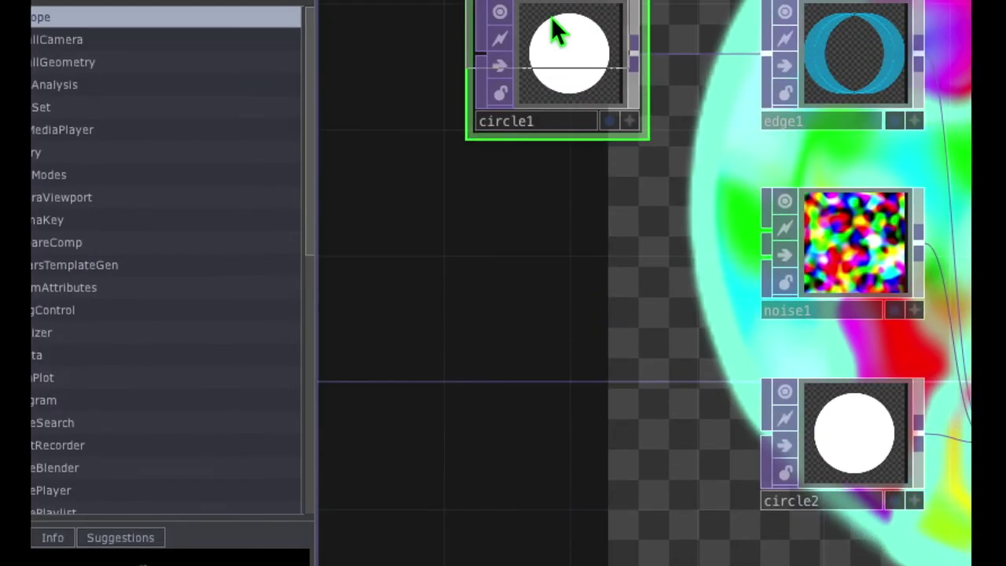
left_click(551, 273)
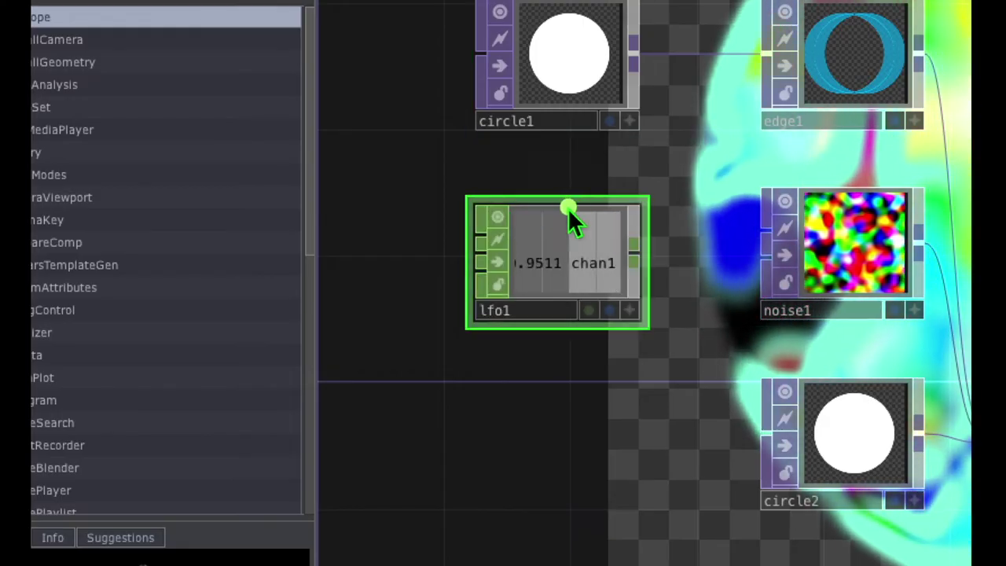
Step: Slow down lfo1's oscillation by lowering its Frequency to 0.09
mouse_move(576, 207)
left_mouse_down()
mouse_move(625, 206)
mouse_move(503, 206)
mouse_move(647, 190)
mouse_move(492, 191)
mouse_move(641, 186)
mouse_move(494, 174)
mouse_move(632, 179)
left_mouse_up()
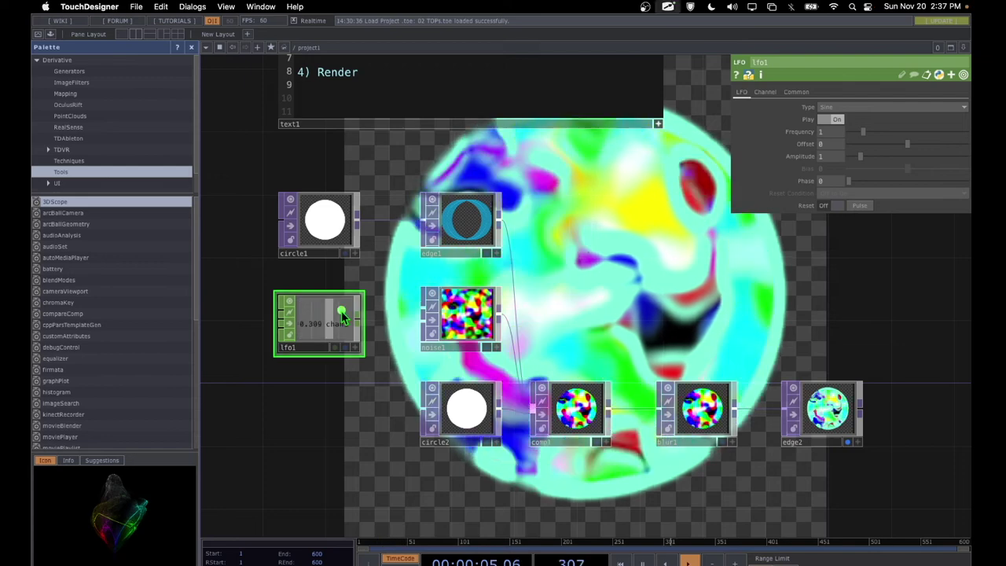
left_click_drag(548, 166, 443, 380)
mouse_move(263, 380)
left_mouse_down()
mouse_move(353, 385)
mouse_move(388, 308)
mouse_move(307, 285)
mouse_move(293, 291)
mouse_move(336, 320)
mouse_move(815, 122)
mouse_move(843, 132)
mouse_move(773, 132)
mouse_move(747, 149)
mouse_move(829, 158)
left_mouse_up()
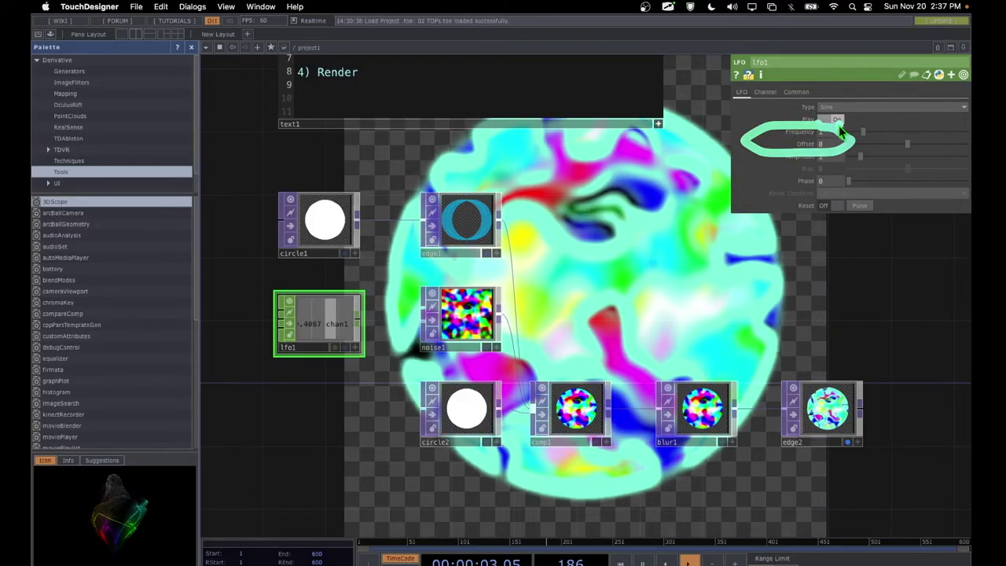
mouse_move(836, 117)
left_mouse_down()
mouse_move(806, 123)
mouse_move(803, 161)
left_mouse_up()
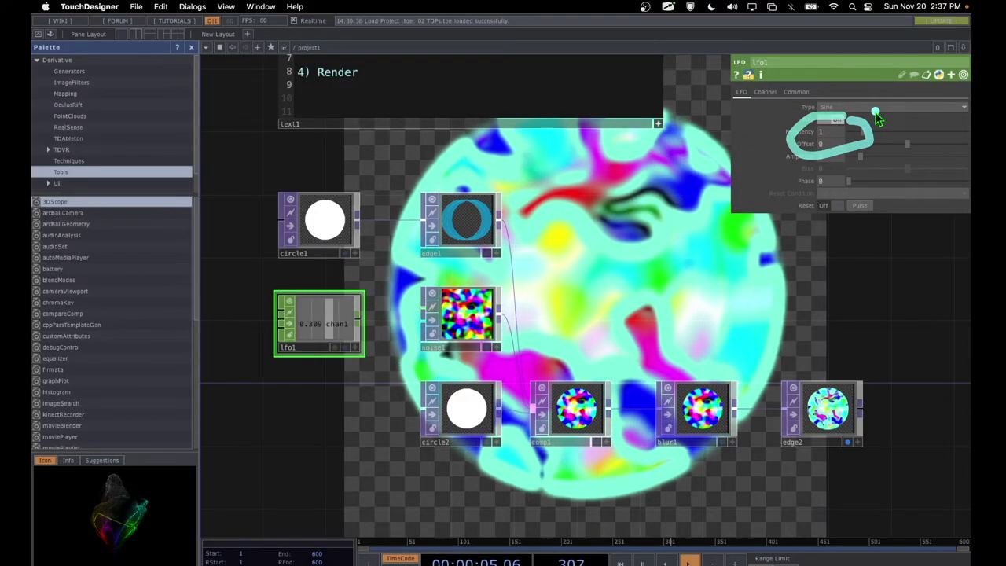
mouse_move(875, 114)
left_mouse_down()
mouse_move(844, 136)
mouse_move(886, 128)
mouse_move(855, 137)
left_mouse_up()
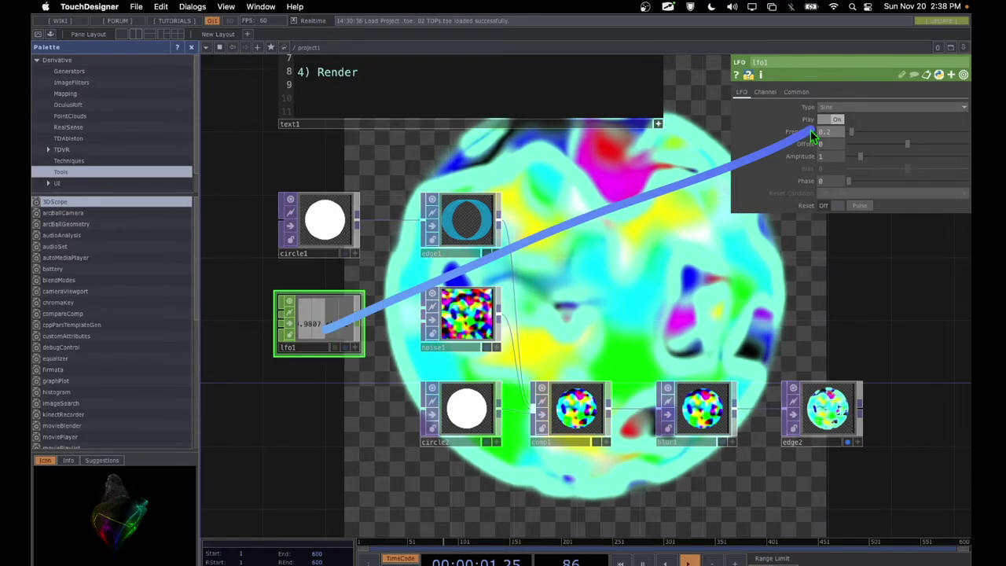
left_click_drag(810, 130, 820, 133)
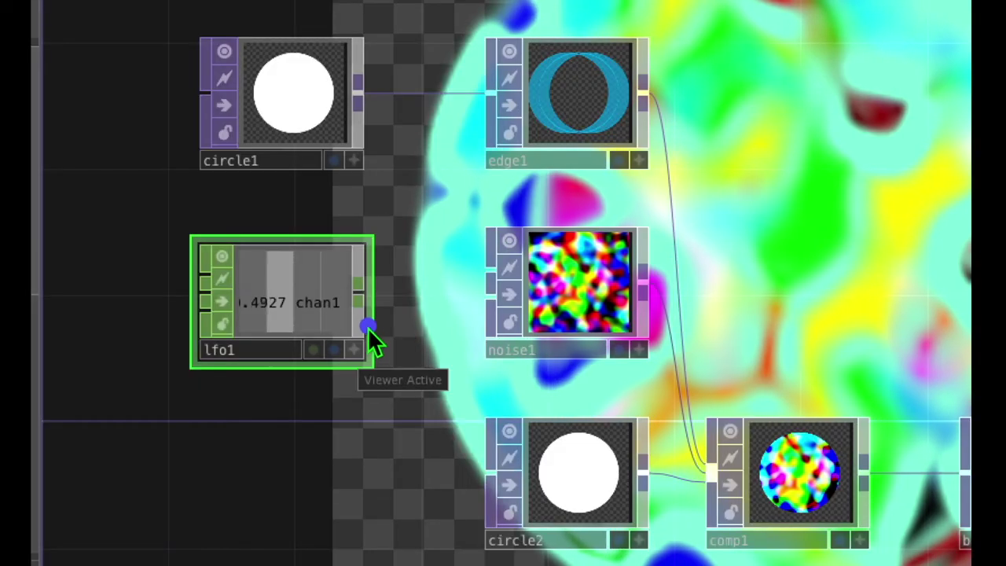
Step: Make the viewer of lfo1 active so its channel can be used
mouse_move(363, 330)
left_mouse_down()
mouse_move(343, 365)
mouse_move(408, 357)
left_mouse_up()
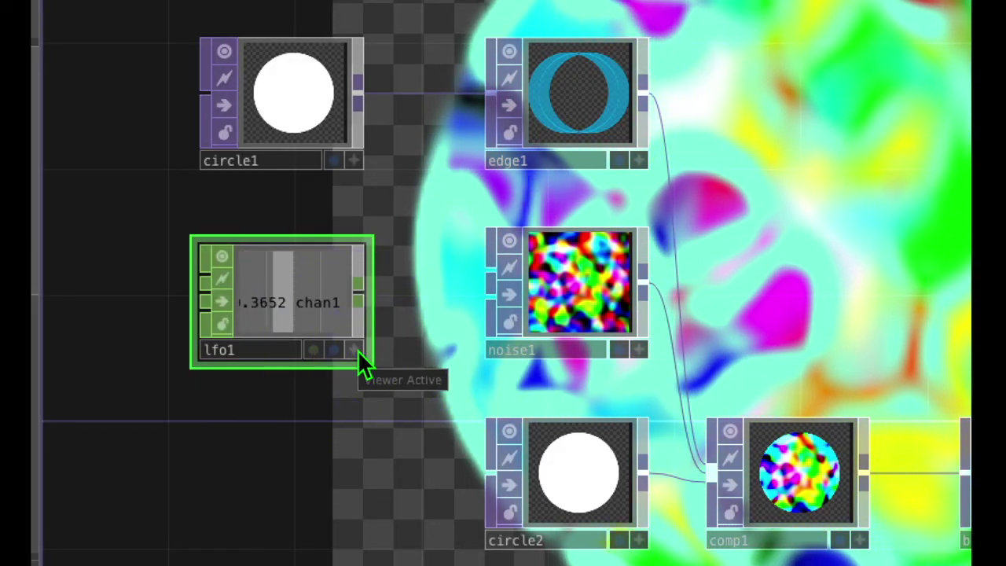
left_click(355, 350)
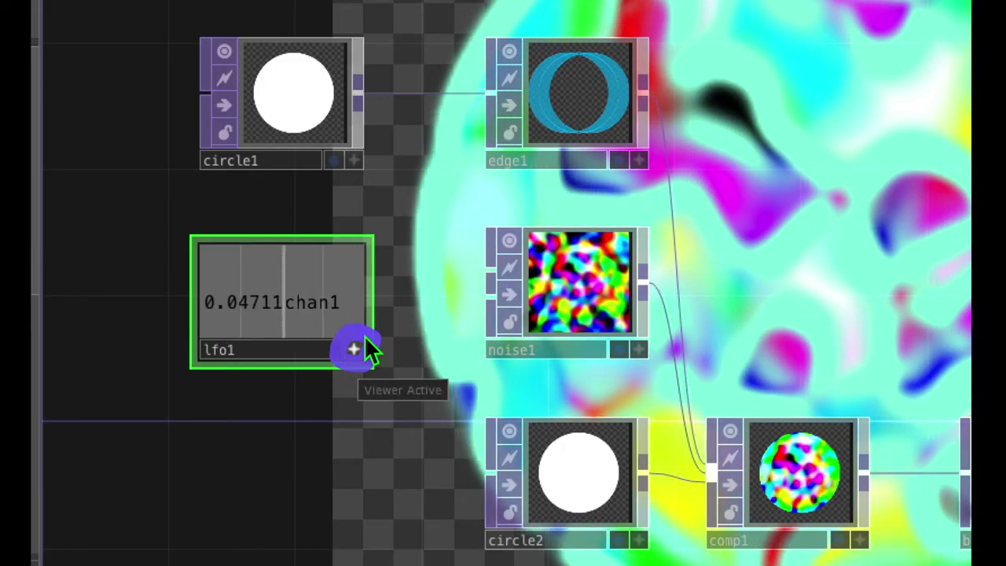
left_click(317, 282)
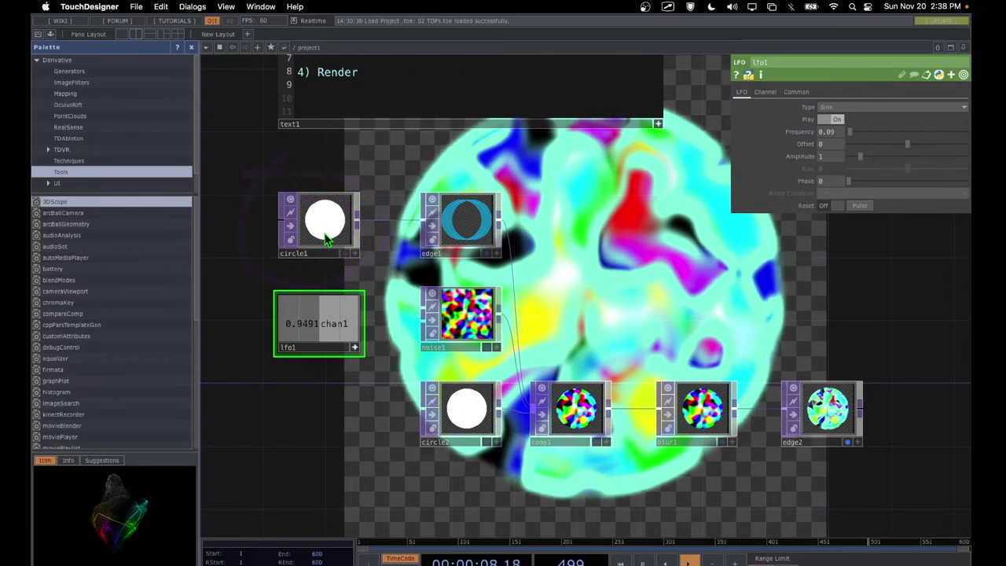
Step: Export lfo1's chan1 channel to both Radius values of circle1 with Export CHOP
left_click(328, 241)
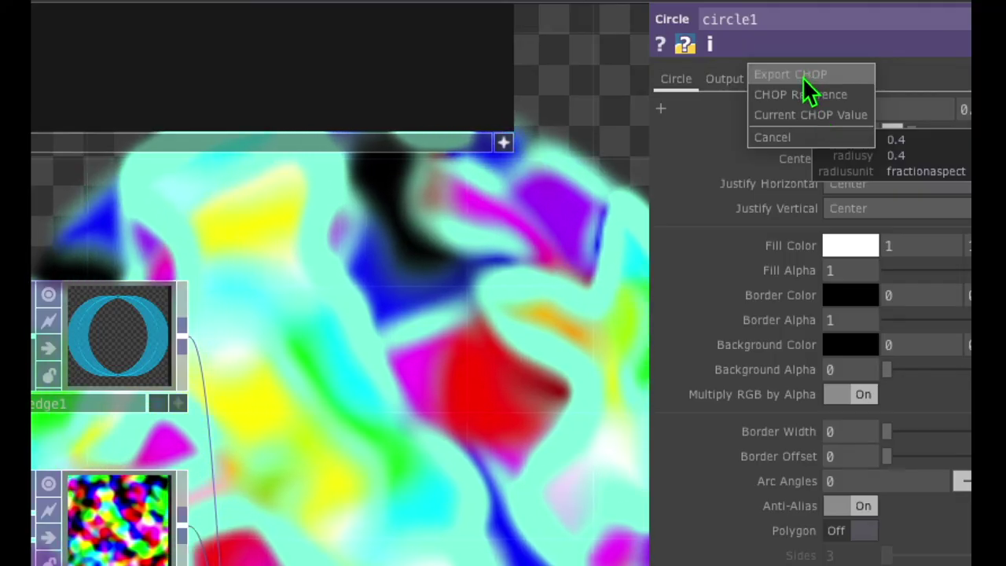
left_click(774, 77)
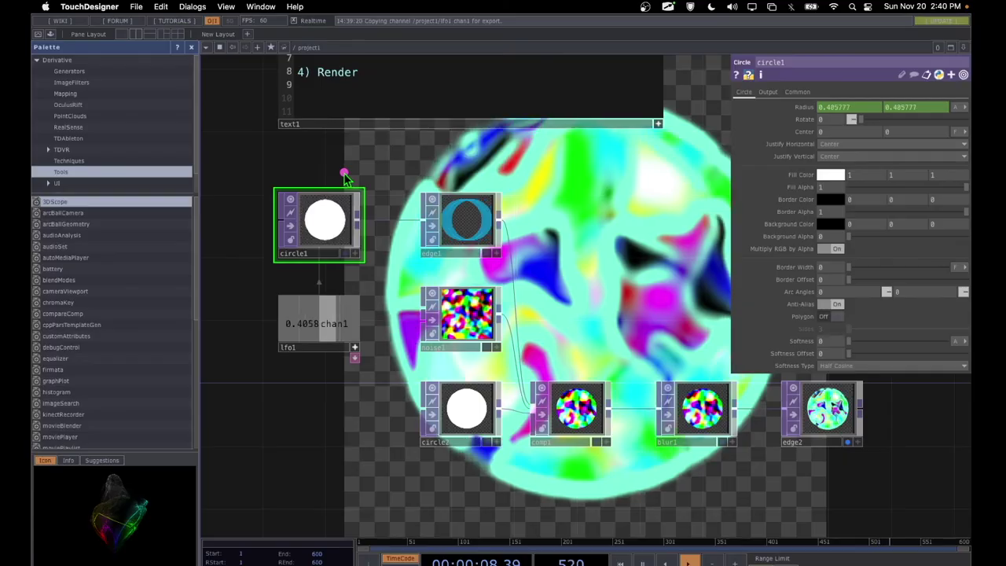
mouse_move(291, 283)
left_mouse_down()
mouse_move(355, 270)
mouse_move(391, 216)
left_mouse_up()
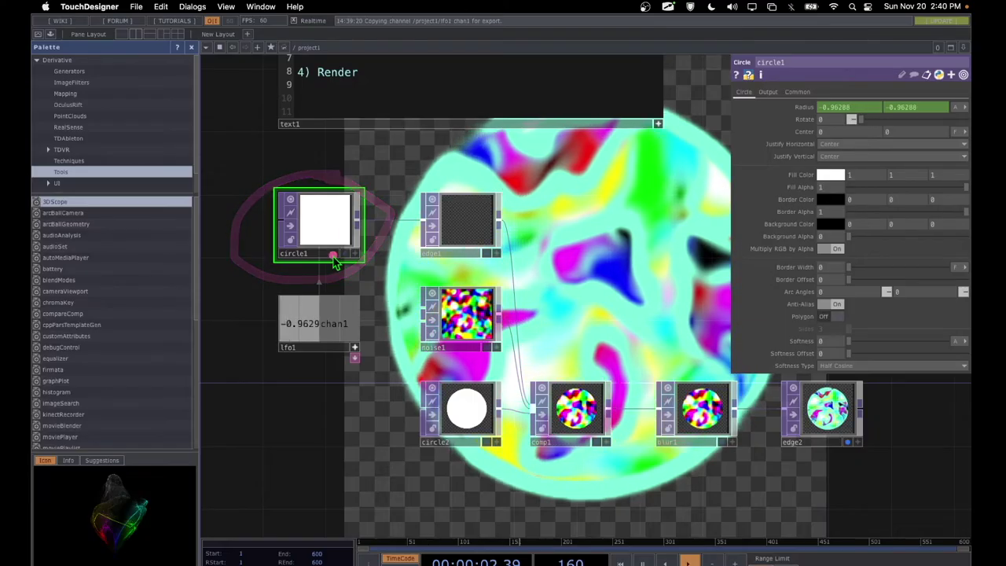
mouse_move(481, 370)
left_mouse_down()
mouse_move(386, 433)
mouse_move(418, 476)
mouse_move(486, 468)
mouse_move(499, 380)
left_mouse_up()
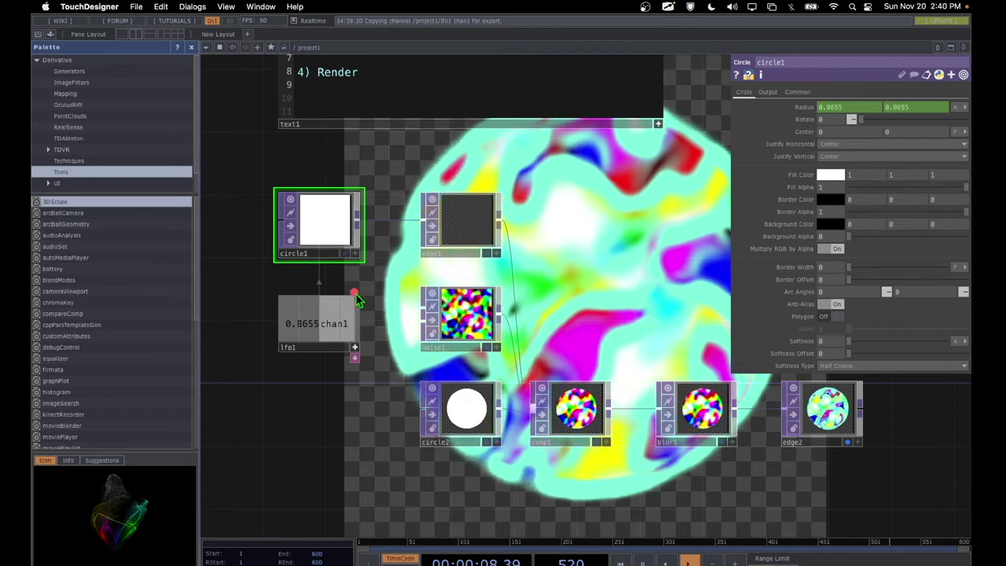
mouse_move(292, 293)
left_mouse_down()
mouse_move(250, 338)
mouse_move(291, 383)
left_mouse_up()
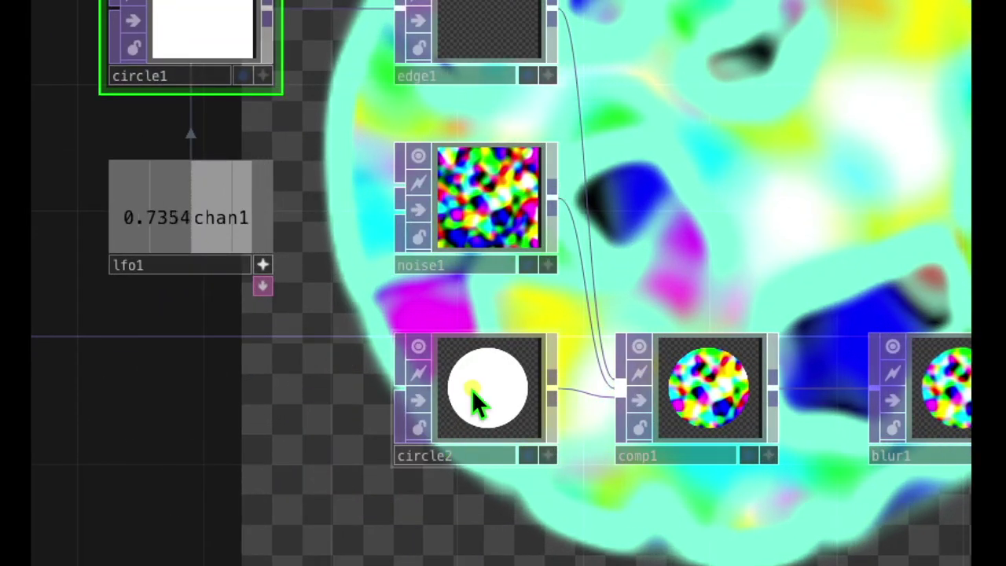
Step: Show circle2's Circle parameters and export lfo1's chan1 channel to both of its Radius values
left_click(459, 409)
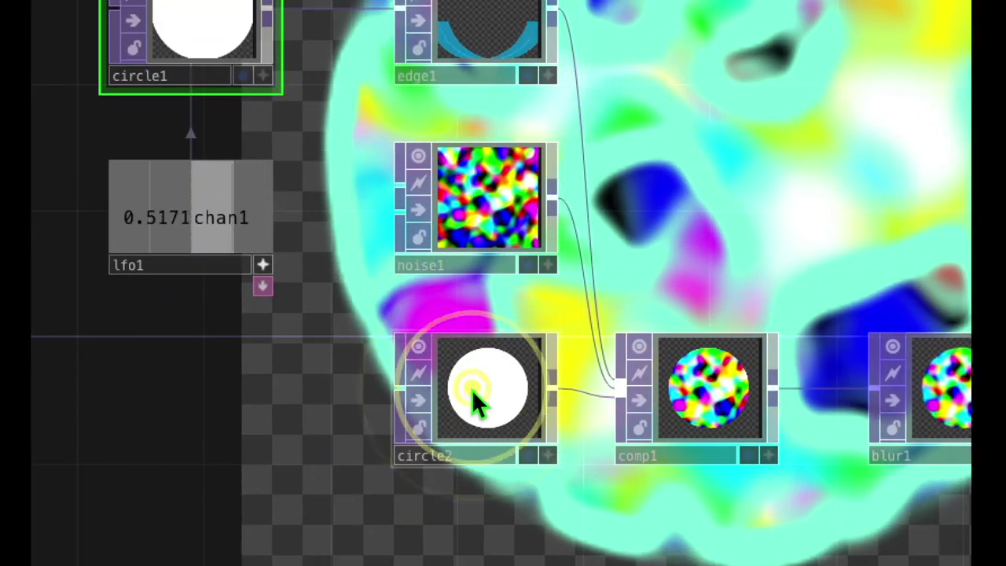
left_click(471, 389)
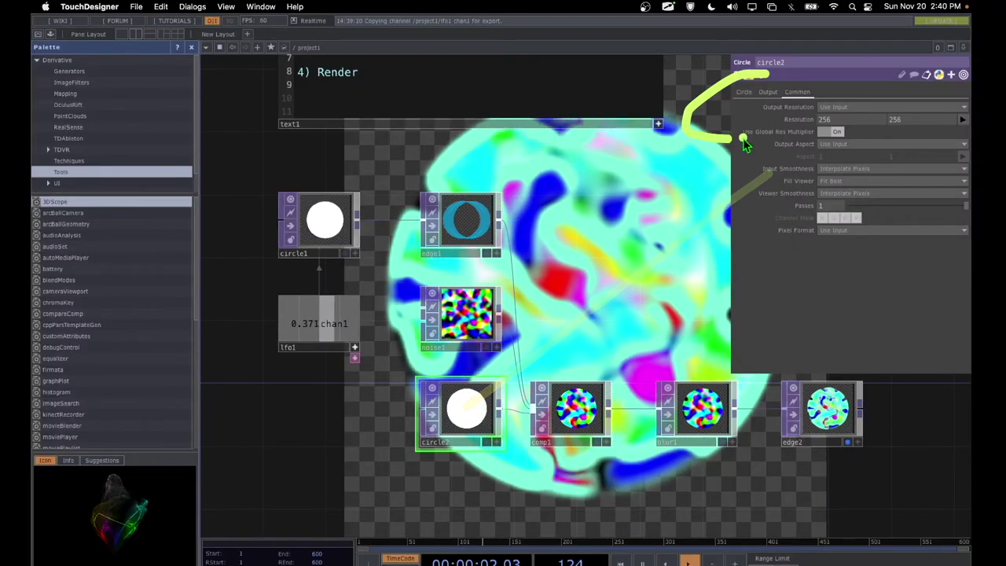
left_click_drag(745, 146, 775, 71)
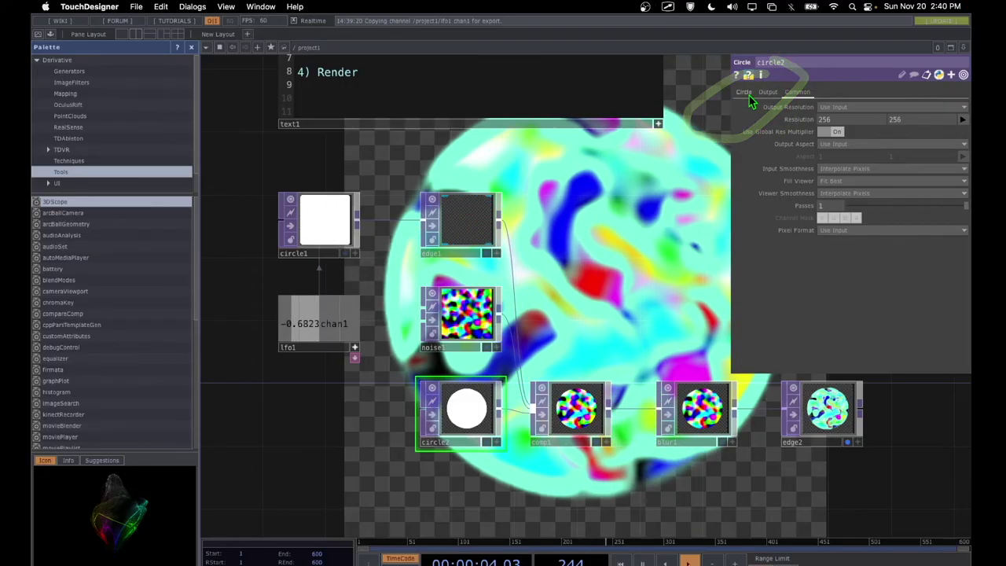
left_click(743, 93)
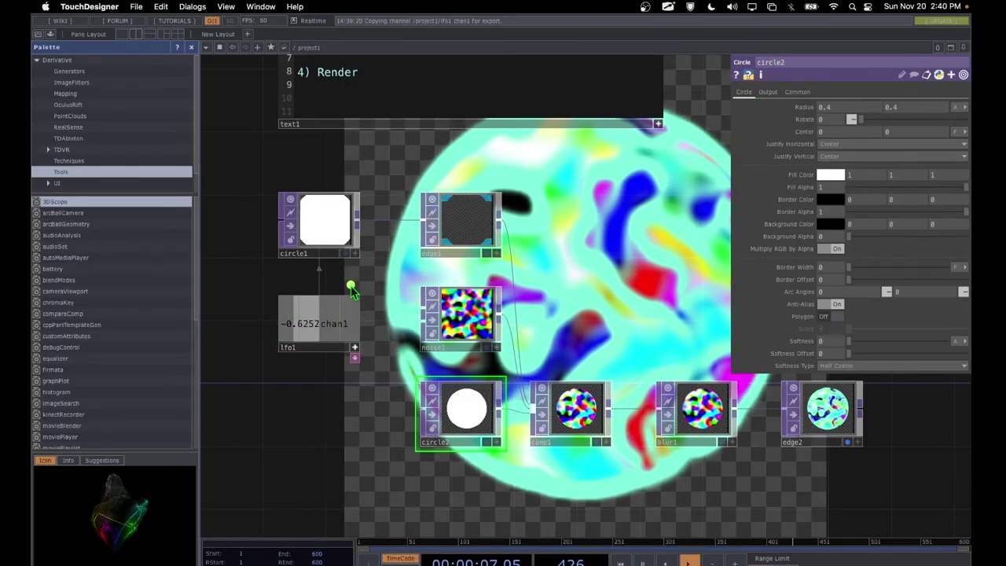
mouse_move(339, 277)
left_mouse_down()
mouse_move(267, 287)
mouse_move(252, 351)
mouse_move(326, 377)
mouse_move(368, 303)
left_mouse_up()
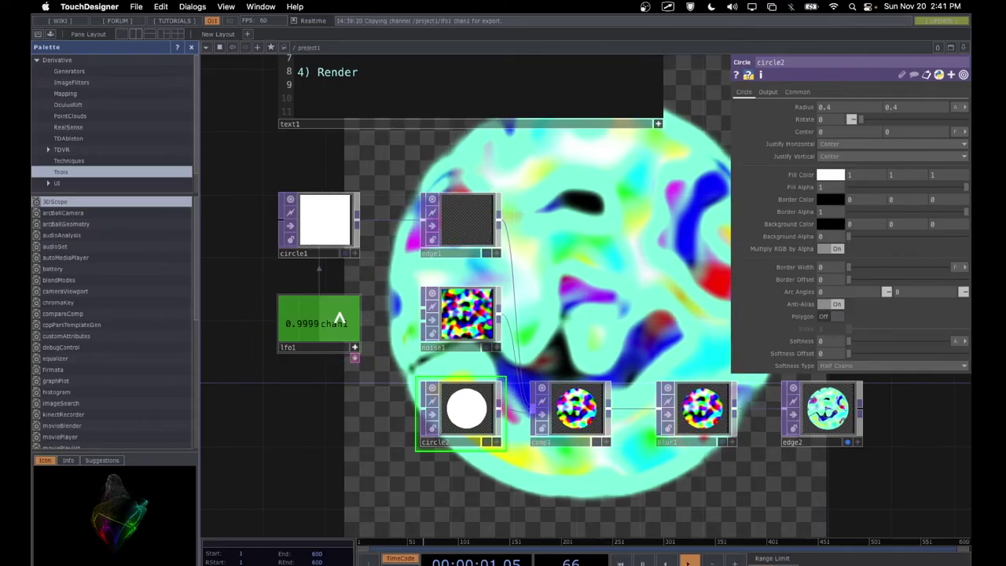
left_click_drag(755, 92, 811, 107)
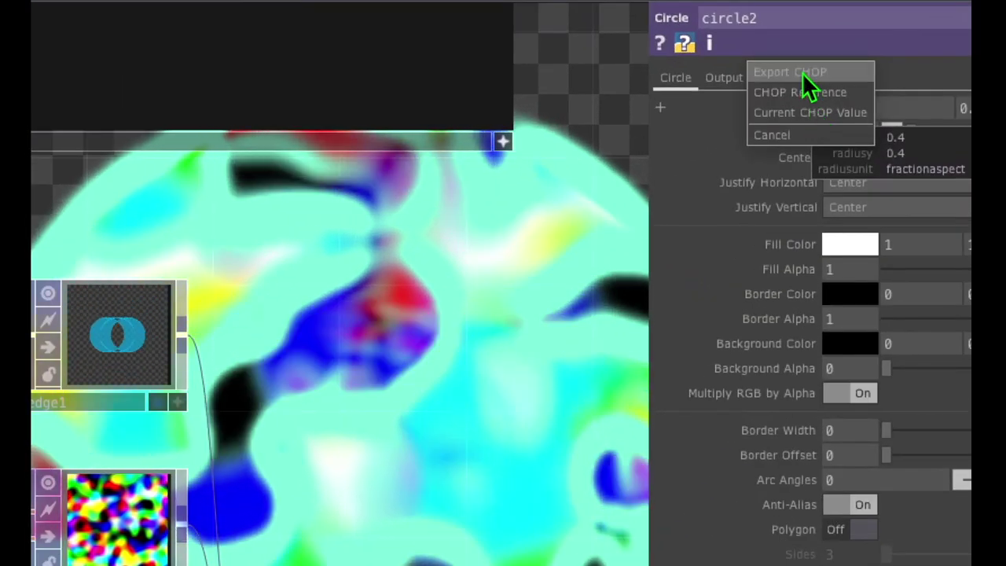
left_click(803, 90)
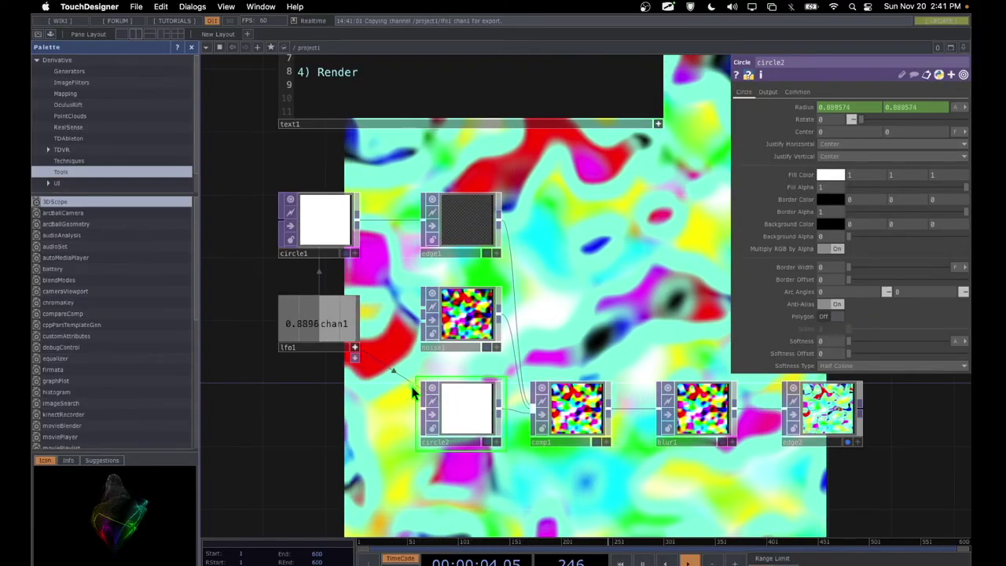
Step: Turn off Viewer Active on lfo1
mouse_move(340, 281)
left_mouse_down()
mouse_move(238, 365)
mouse_move(302, 386)
mouse_move(379, 330)
left_mouse_up()
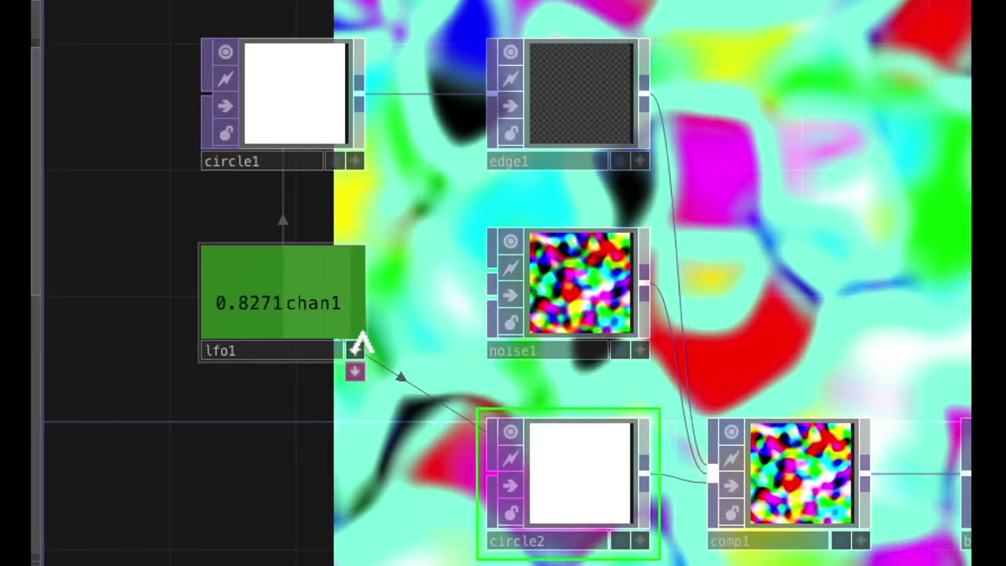
mouse_move(360, 324)
left_mouse_down()
mouse_move(335, 355)
mouse_move(346, 367)
mouse_move(377, 369)
left_mouse_up()
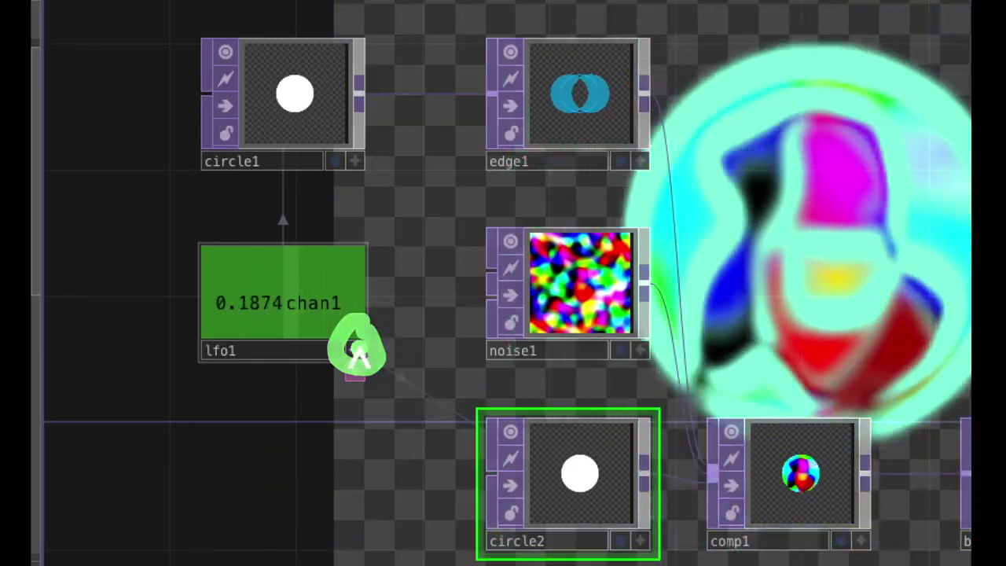
left_click(358, 351)
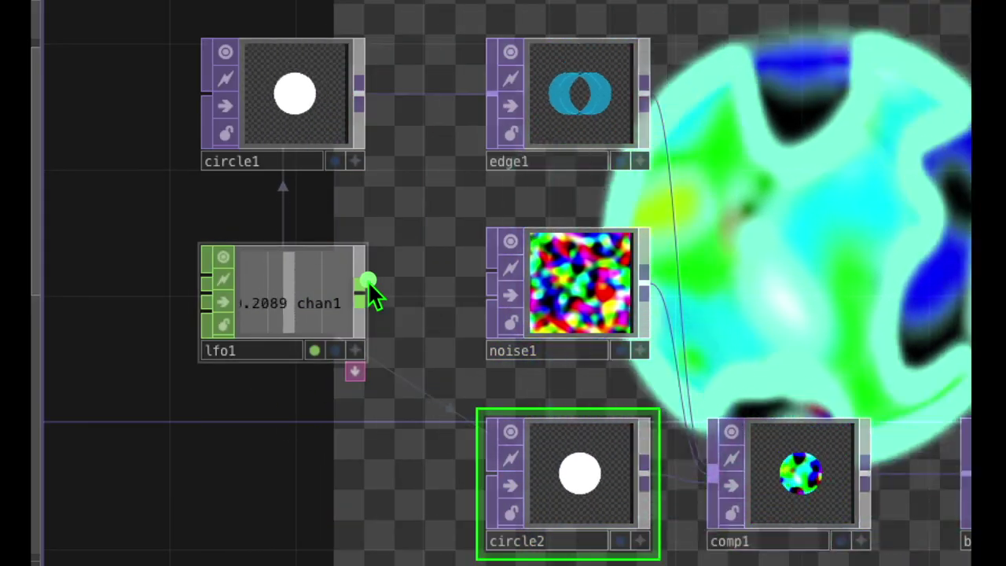
mouse_move(346, 228)
left_mouse_down()
mouse_move(161, 366)
mouse_move(337, 398)
mouse_move(407, 233)
left_mouse_up()
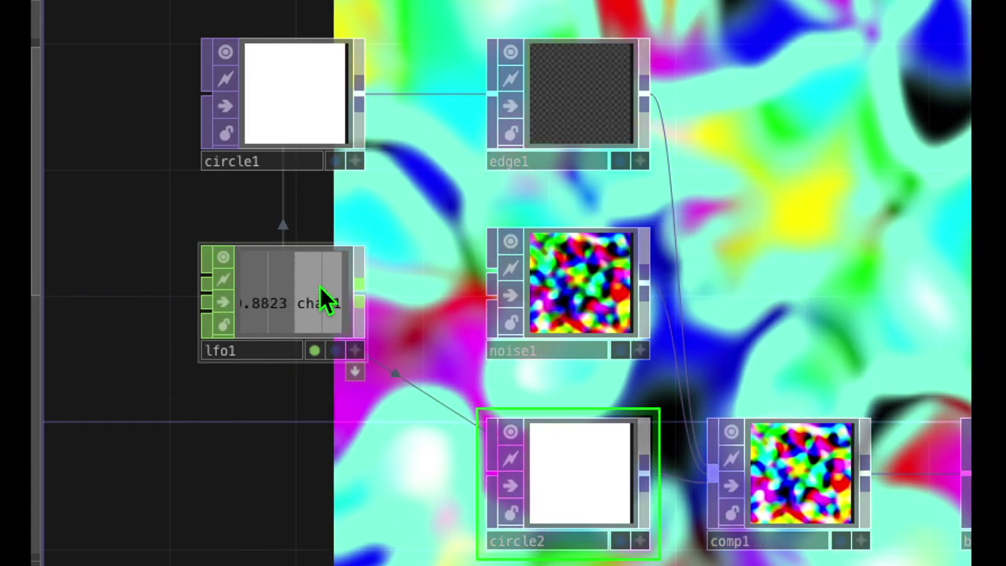
Step: Select lfo1 and lower its Amplitude to 0.33
left_click(320, 291)
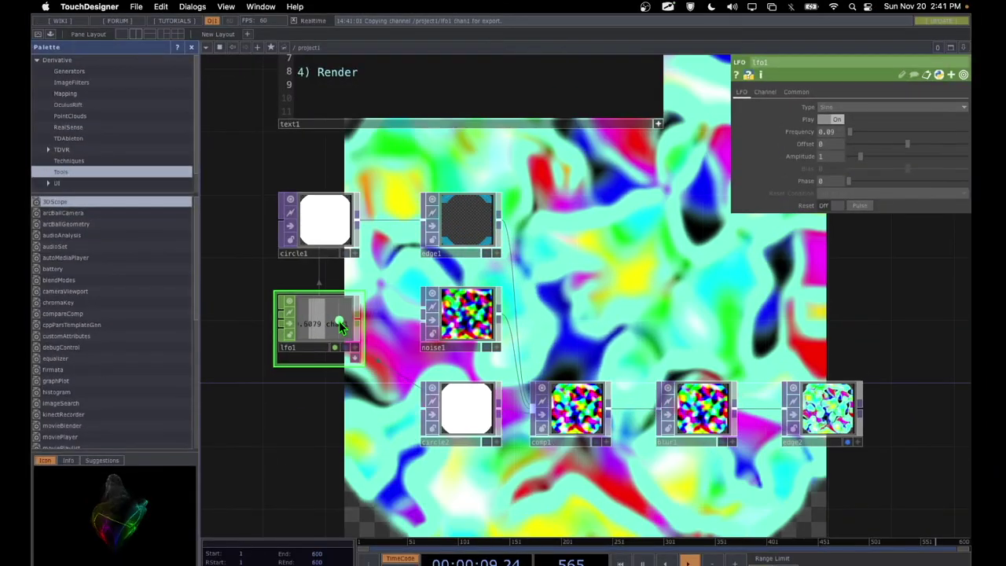
left_click_drag(328, 301, 908, 33)
mouse_move(628, 190)
left_mouse_down()
mouse_move(779, 123)
mouse_move(835, 71)
mouse_move(678, 198)
left_mouse_up()
mouse_move(853, 57)
left_mouse_down()
mouse_move(755, 67)
mouse_move(958, 102)
mouse_move(880, 59)
left_mouse_up()
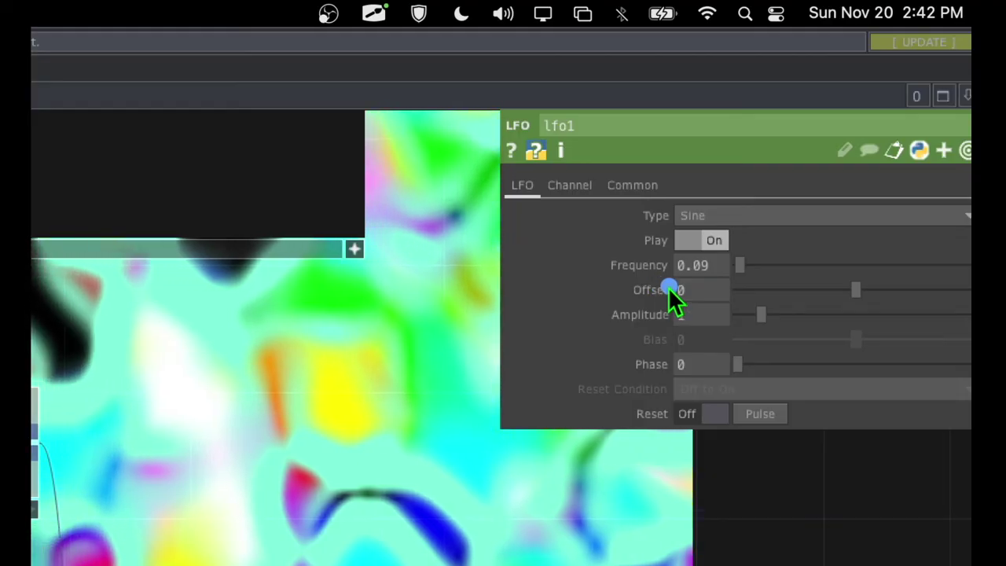
mouse_move(669, 288)
left_mouse_down()
mouse_move(591, 299)
mouse_move(569, 333)
mouse_move(642, 351)
mouse_move(697, 338)
mouse_move(717, 323)
mouse_move(697, 299)
mouse_move(653, 282)
mouse_move(570, 311)
mouse_move(578, 337)
mouse_move(675, 339)
mouse_move(690, 314)
left_mouse_up()
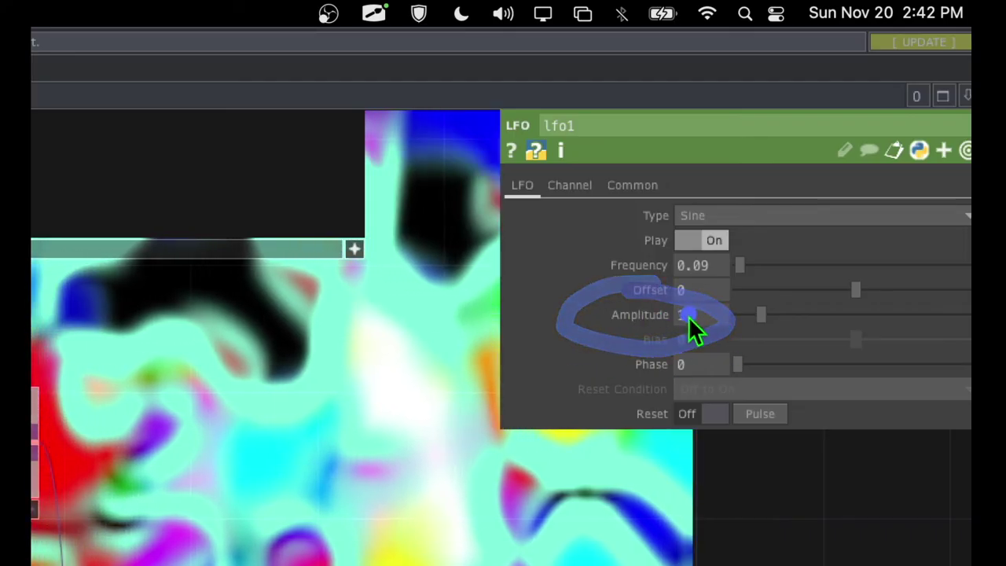
left_click(689, 316)
left_click(757, 321)
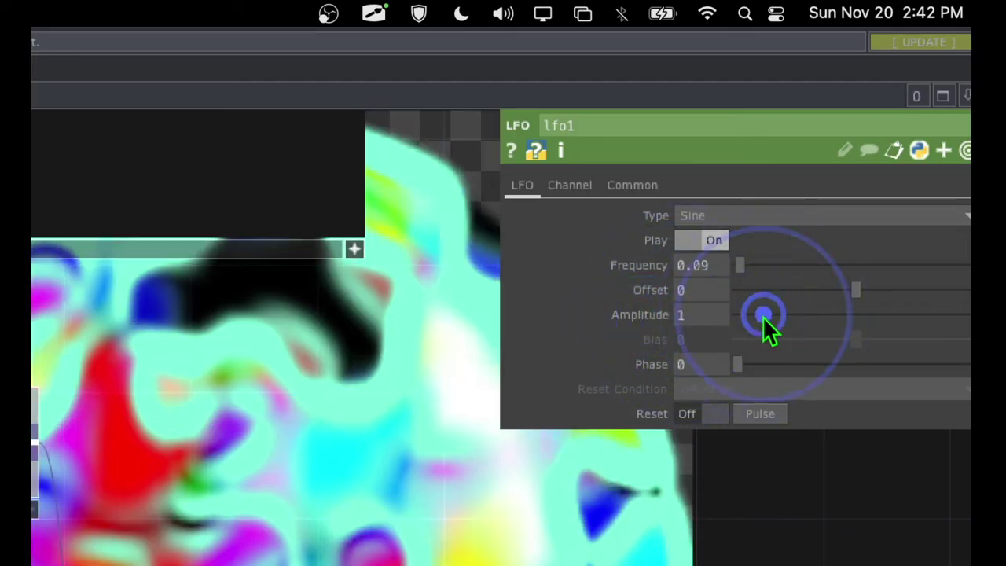
left_click_drag(763, 316, 747, 317)
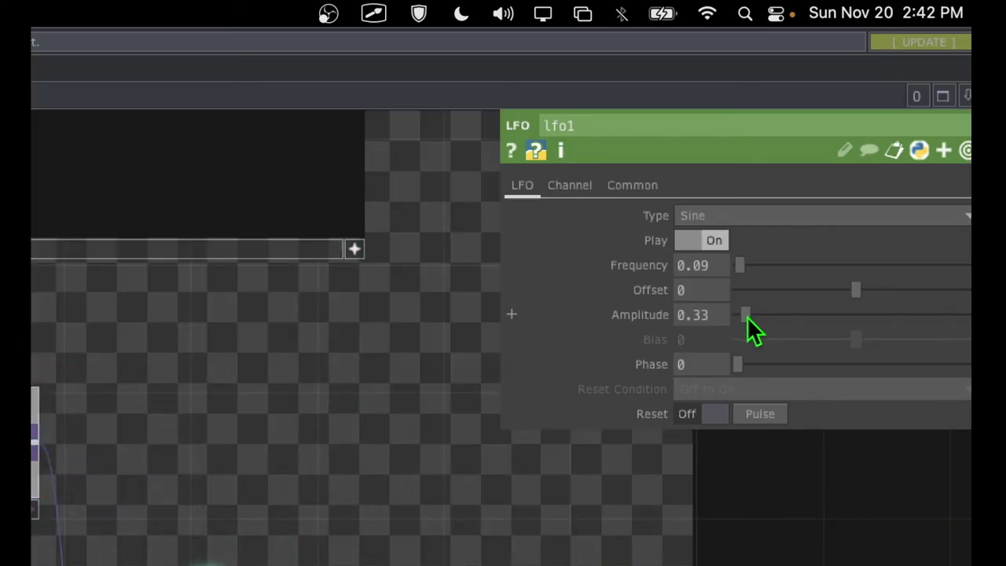
left_click_drag(749, 316, 746, 317)
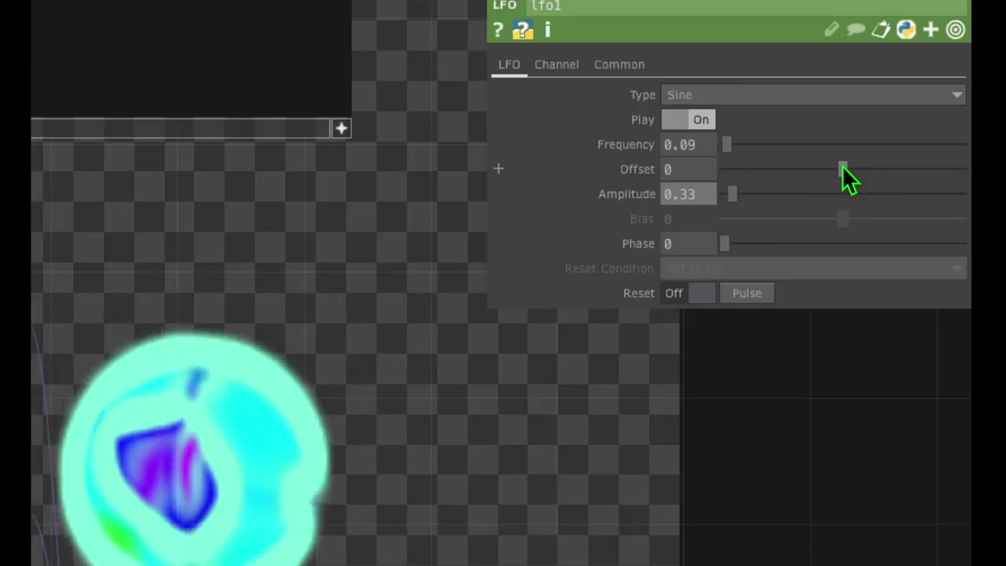
Step: Set lfo1's Offset to 0.15 and change its Type to Gaussian
left_click_drag(843, 165, 851, 165)
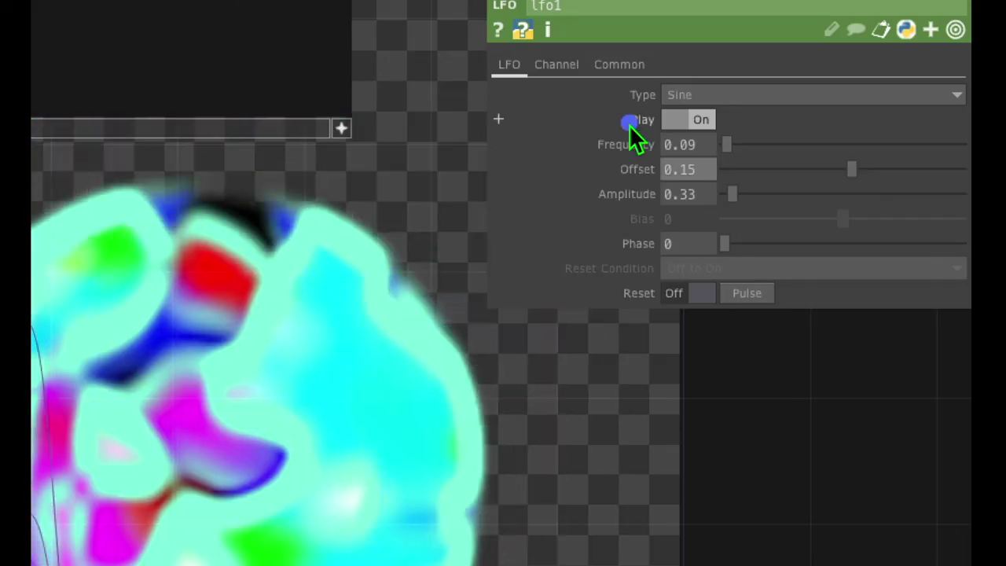
mouse_move(628, 126)
left_mouse_down()
mouse_move(616, 79)
mouse_move(583, 122)
mouse_move(653, 132)
mouse_move(731, 94)
mouse_move(703, 59)
mouse_move(669, 66)
mouse_move(711, 100)
left_mouse_up()
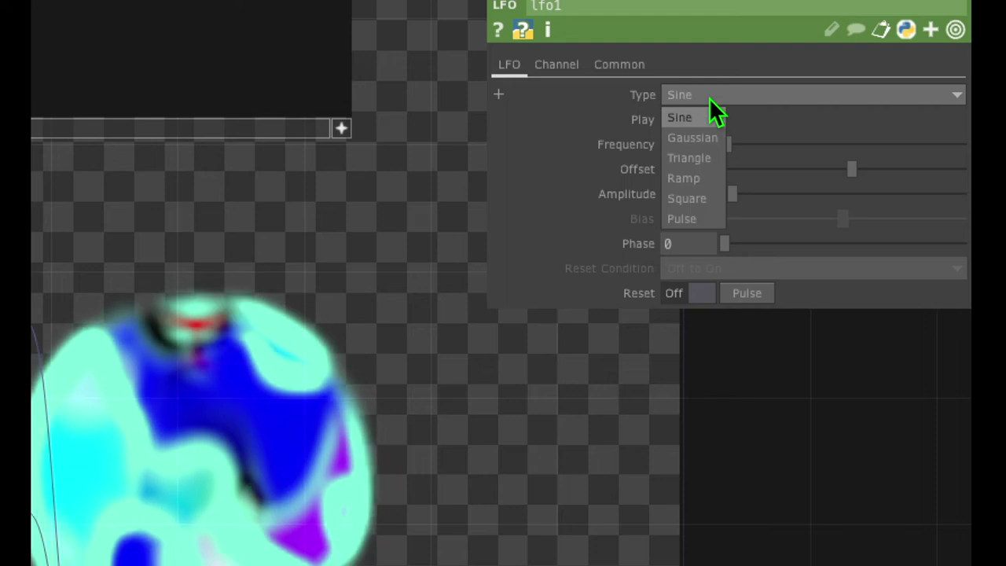
left_click(702, 134)
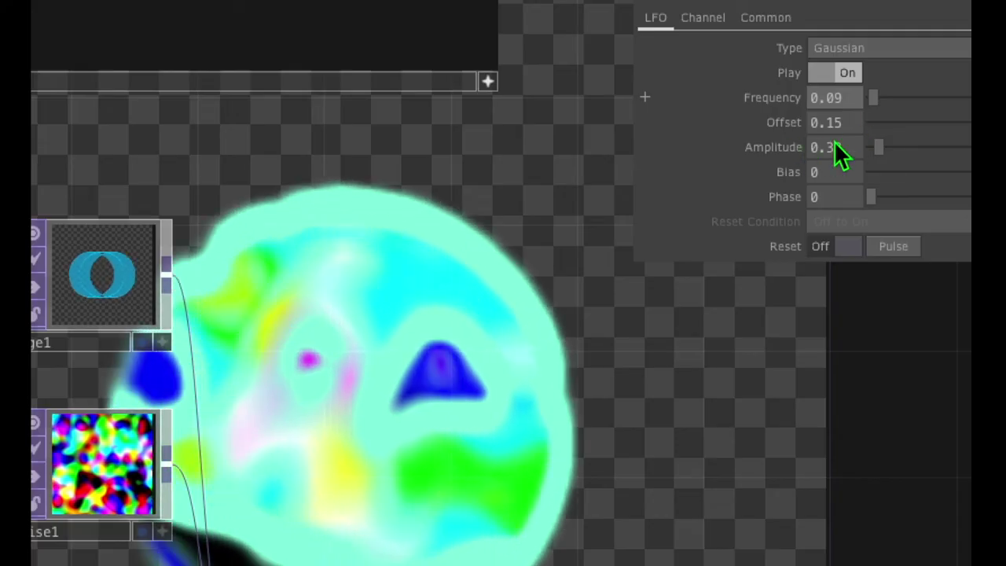
Step: Reduce lfo1's Amplitude slightly to 0.29
left_click(833, 123)
mouse_move(833, 122)
left_mouse_down()
mouse_move(782, 100)
mouse_move(761, 152)
mouse_move(819, 142)
mouse_move(879, 112)
mouse_move(808, 92)
mouse_move(798, 105)
mouse_move(844, 117)
mouse_move(822, 115)
mouse_move(770, 167)
mouse_move(806, 192)
mouse_move(862, 150)
mouse_move(829, 117)
left_mouse_up()
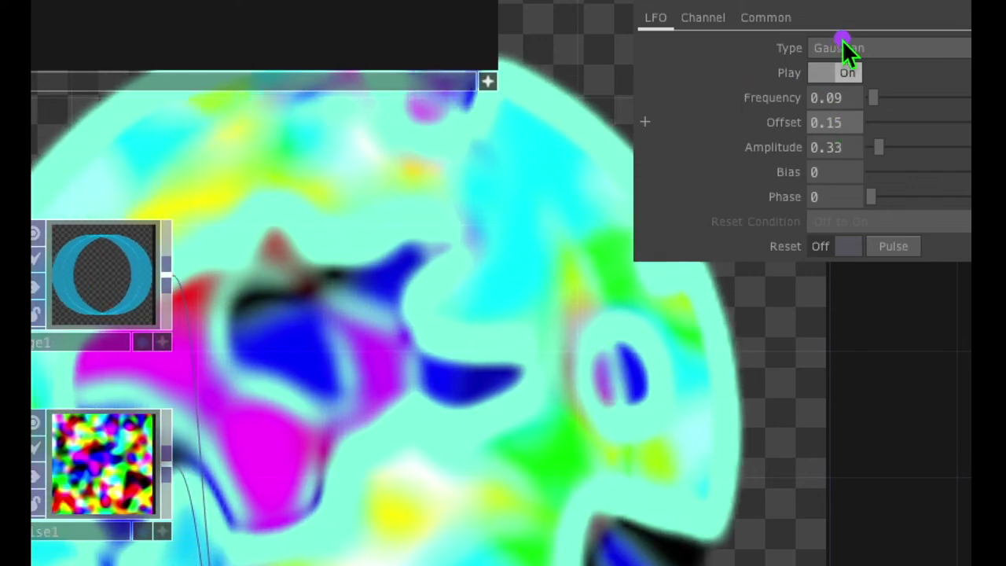
mouse_move(856, 28)
left_mouse_down()
mouse_move(771, 45)
mouse_move(822, 74)
mouse_move(894, 55)
mouse_move(842, 33)
mouse_move(819, 98)
mouse_move(853, 100)
mouse_move(790, 114)
mouse_move(773, 154)
left_mouse_up()
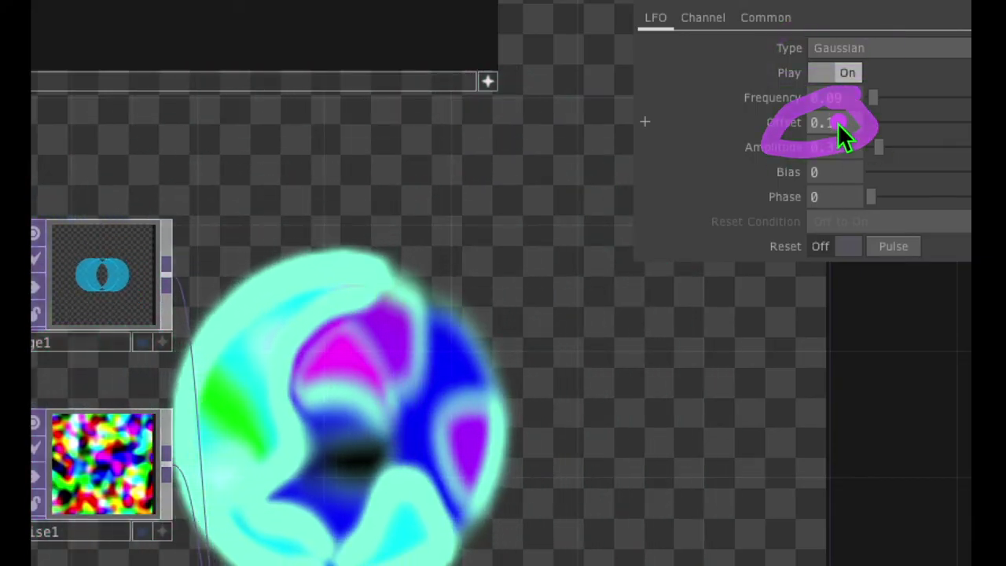
left_click(839, 121)
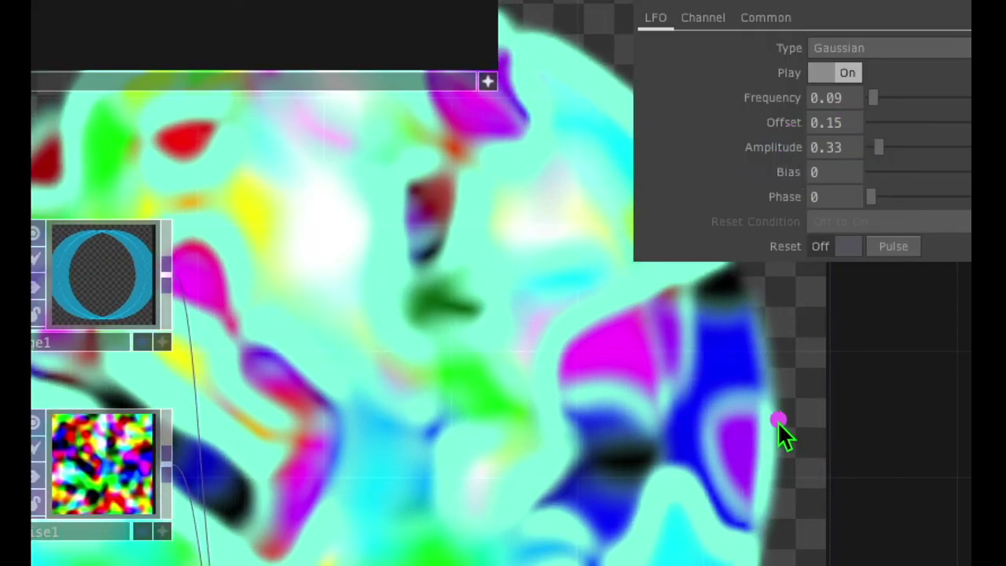
mouse_move(802, 366)
left_mouse_down()
mouse_move(785, 447)
mouse_move(807, 465)
mouse_move(825, 421)
mouse_move(796, 375)
left_mouse_up()
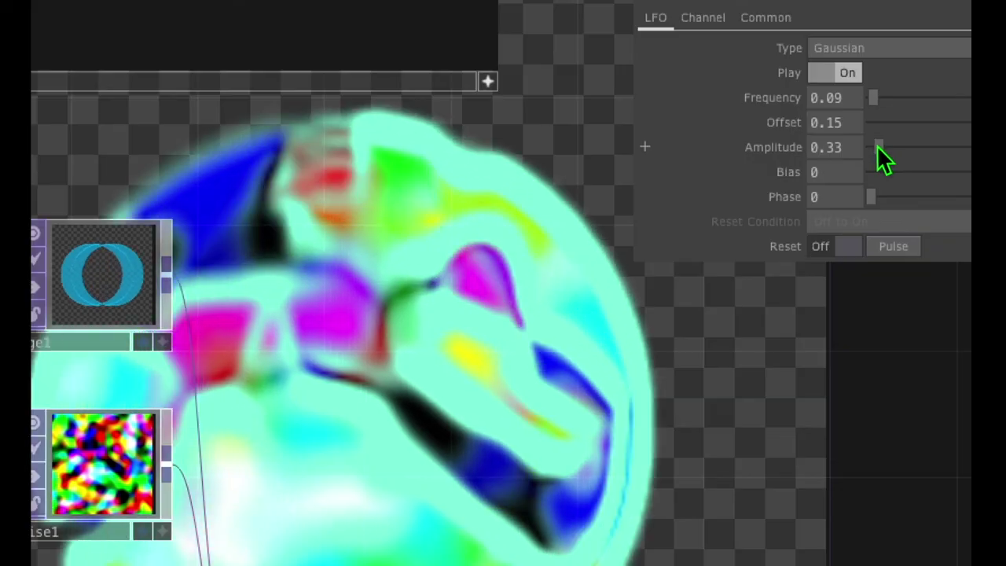
left_click_drag(880, 146, 879, 147)
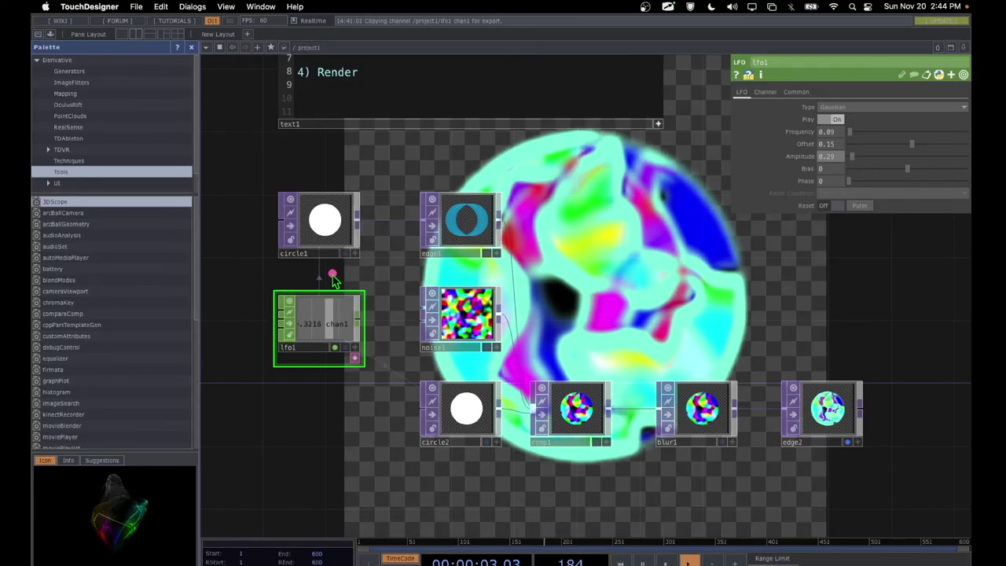
Step: Show noise1's Noise parameters and make the viewer of lfo1 active
mouse_move(333, 274)
left_mouse_down()
mouse_move(241, 374)
mouse_move(293, 403)
mouse_move(383, 346)
left_mouse_up()
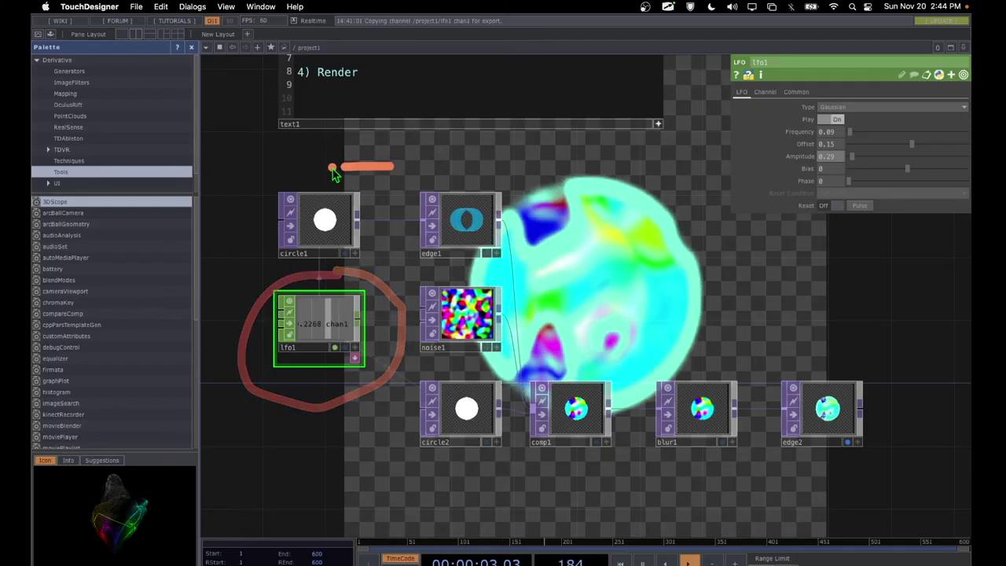
mouse_move(505, 470)
left_mouse_down()
mouse_move(541, 76)
mouse_move(352, 188)
left_mouse_up()
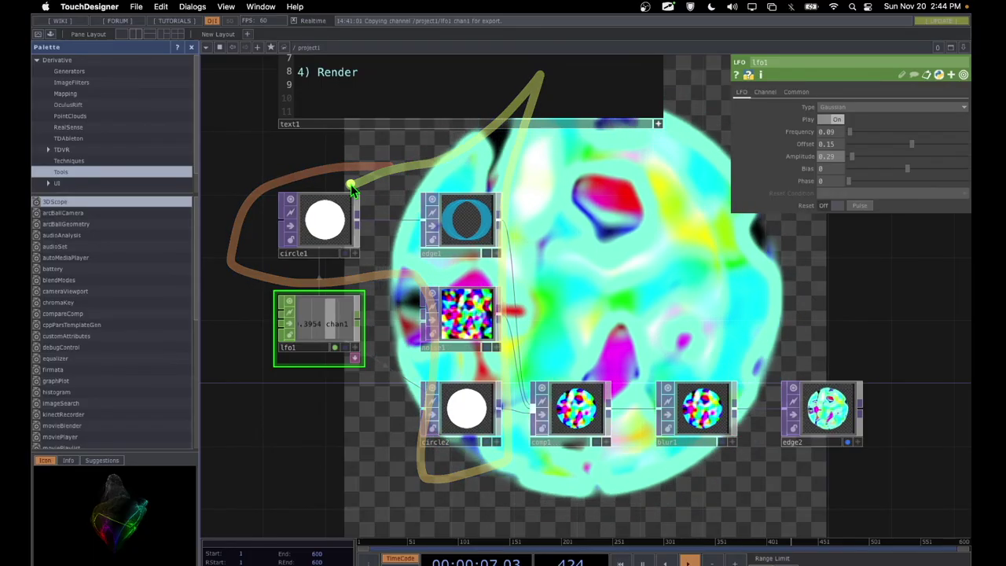
left_click(466, 315)
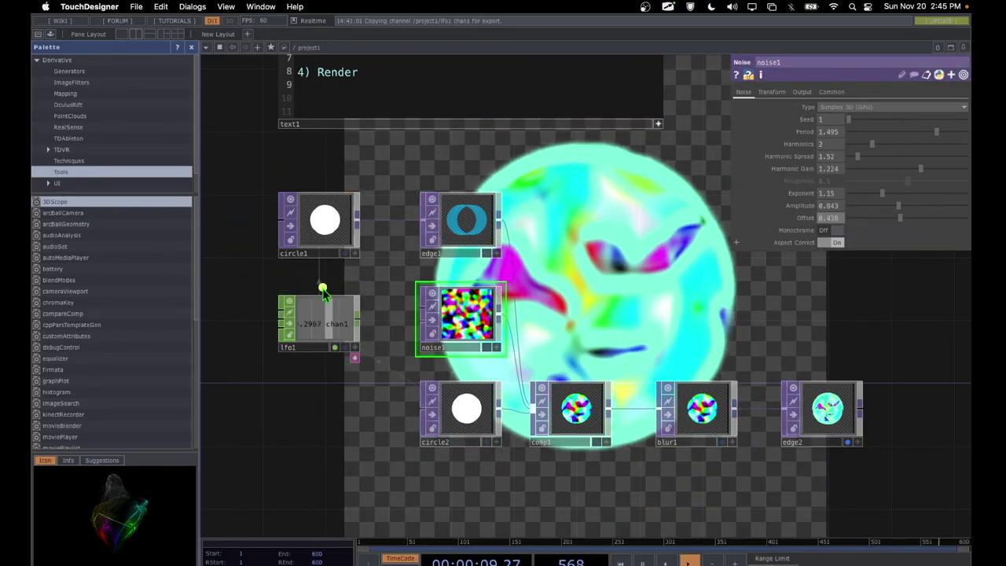
mouse_move(271, 381)
left_mouse_down()
mouse_move(344, 389)
mouse_move(370, 334)
mouse_move(350, 283)
left_mouse_up()
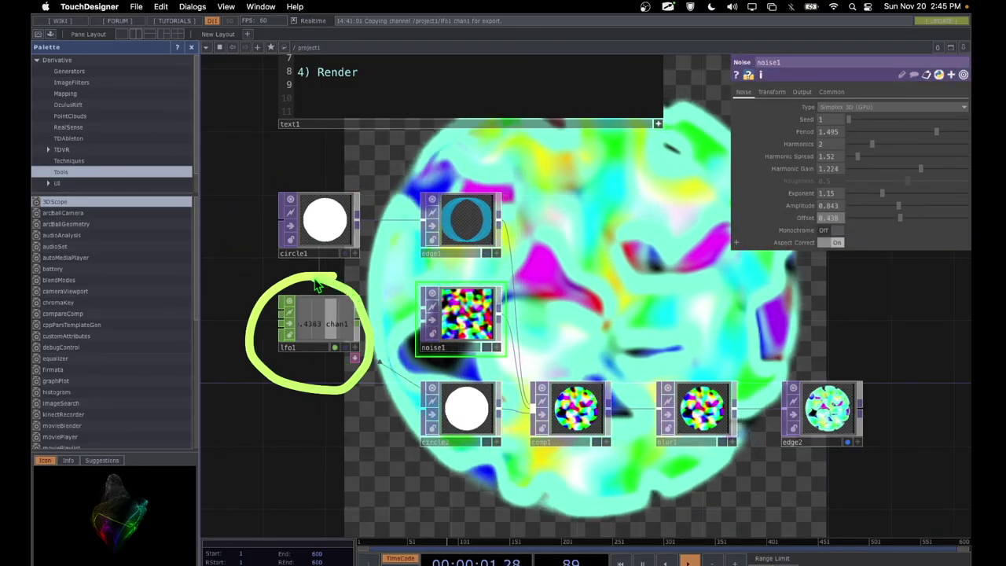
left_click_drag(314, 326, 392, 325)
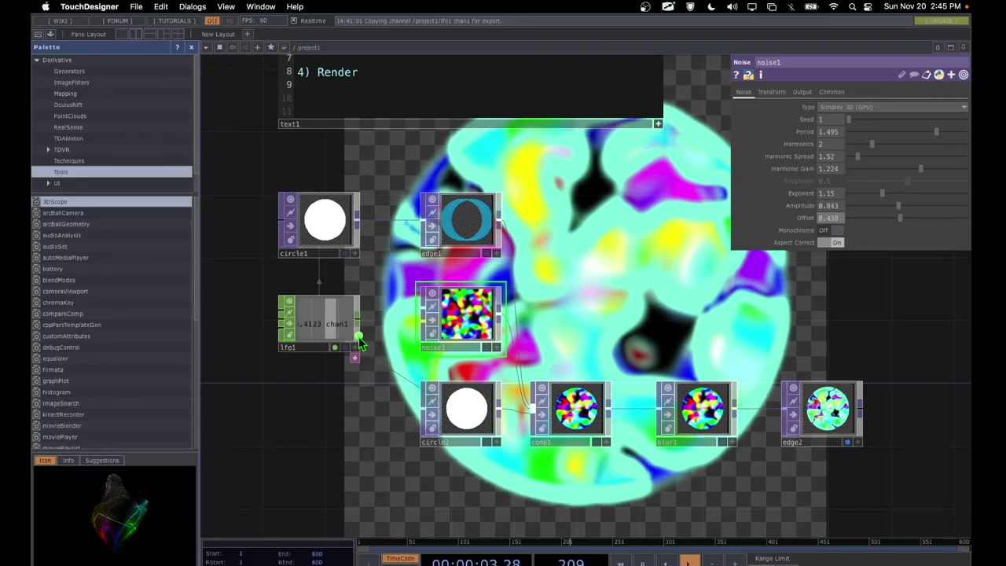
mouse_move(359, 334)
left_mouse_down()
mouse_move(337, 350)
mouse_move(352, 369)
left_mouse_up()
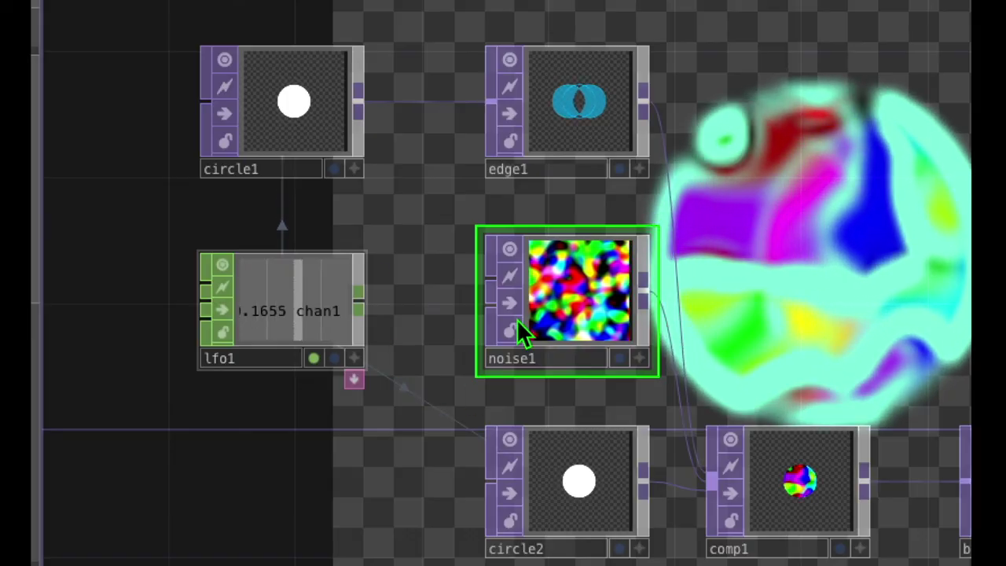
mouse_move(372, 379)
left_mouse_down()
mouse_move(368, 330)
mouse_move(330, 389)
mouse_move(354, 330)
mouse_move(352, 361)
mouse_move(416, 344)
mouse_move(575, 244)
left_mouse_up()
left_click(352, 360)
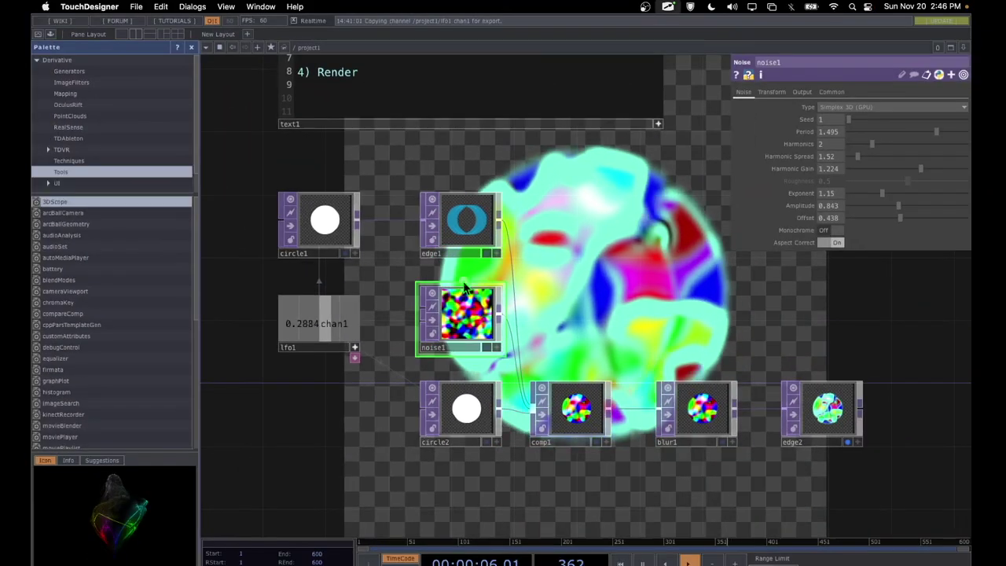
Step: Export lfo1's chan1 channel to the Offset parameter of noise1 with Export CHOP
mouse_move(475, 270)
left_mouse_down()
mouse_move(415, 270)
mouse_move(380, 360)
mouse_move(505, 378)
left_mouse_up()
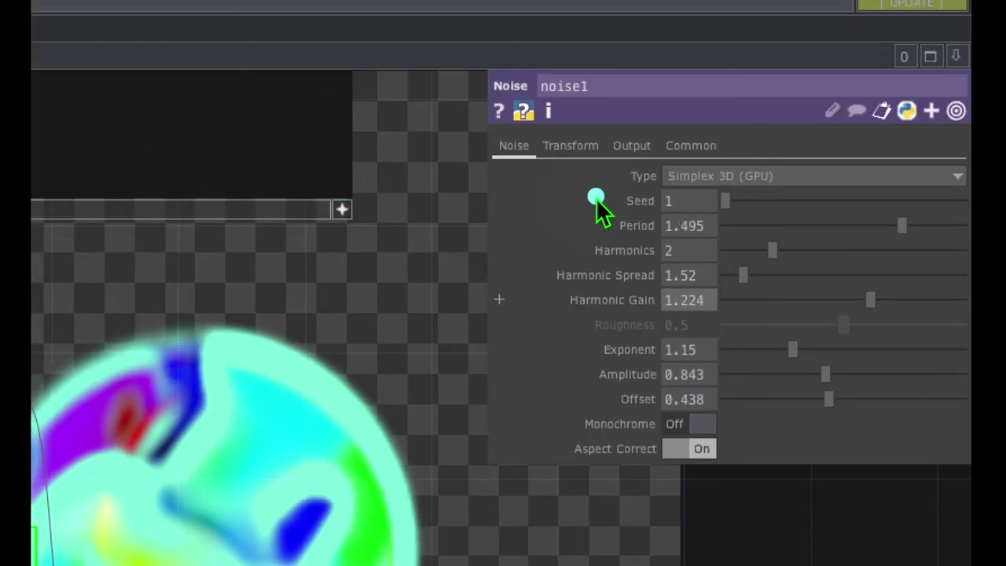
left_click_drag(595, 200, 602, 399)
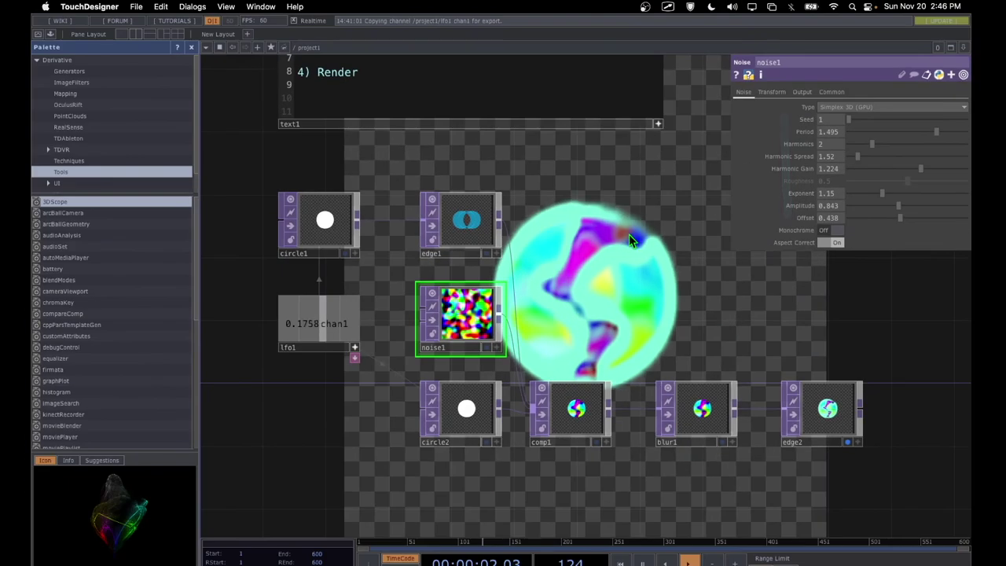
left_click(337, 334)
mouse_move(336, 279)
left_mouse_down()
mouse_move(215, 357)
mouse_move(298, 394)
mouse_move(380, 360)
mouse_move(340, 256)
mouse_move(301, 270)
left_mouse_up()
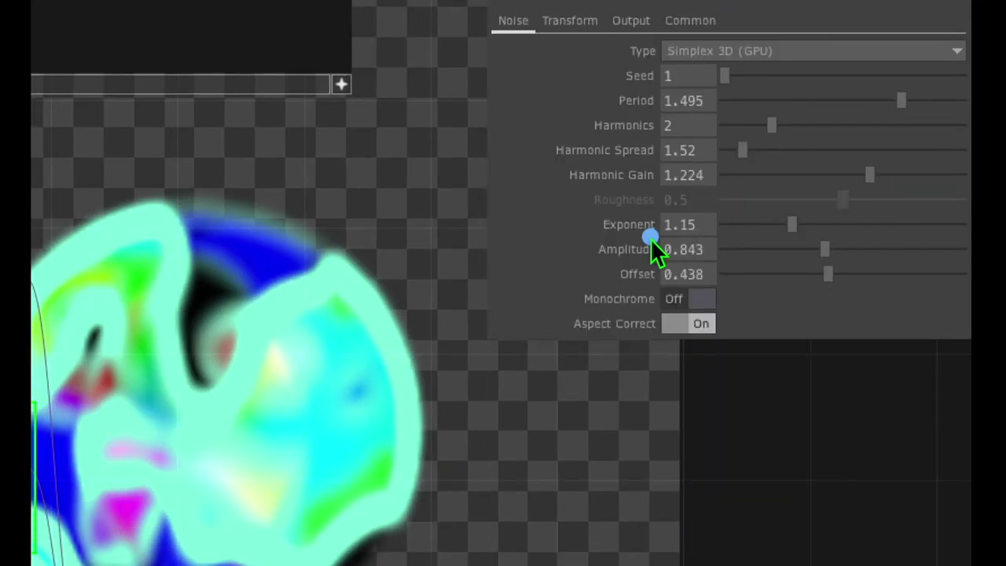
mouse_move(656, 239)
left_mouse_down()
mouse_move(600, 247)
mouse_move(548, 301)
mouse_move(661, 310)
mouse_move(743, 292)
mouse_move(716, 255)
mouse_move(629, 255)
left_mouse_up()
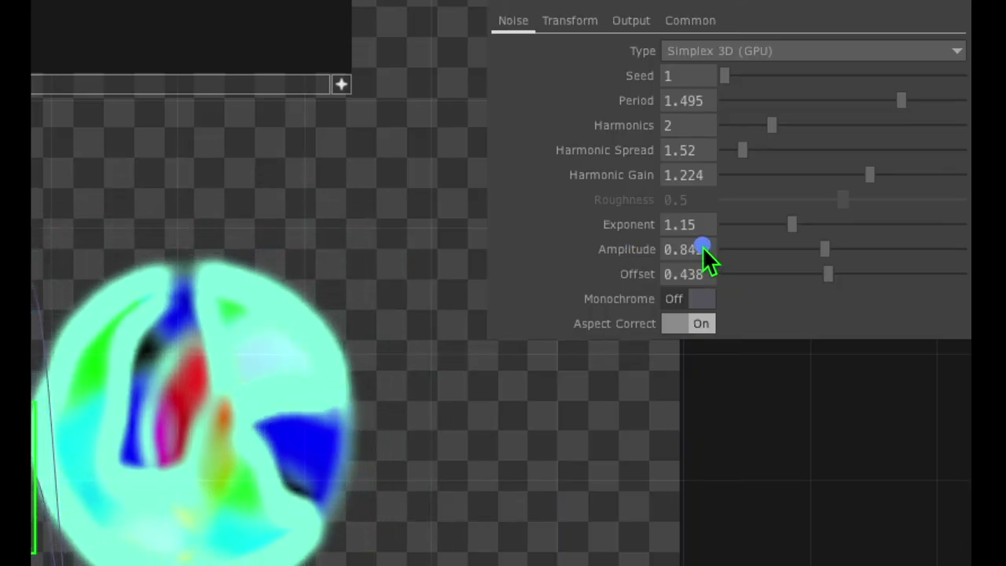
mouse_move(702, 246)
left_mouse_down()
mouse_move(589, 278)
mouse_move(732, 305)
mouse_move(683, 246)
mouse_move(710, 244)
left_mouse_up()
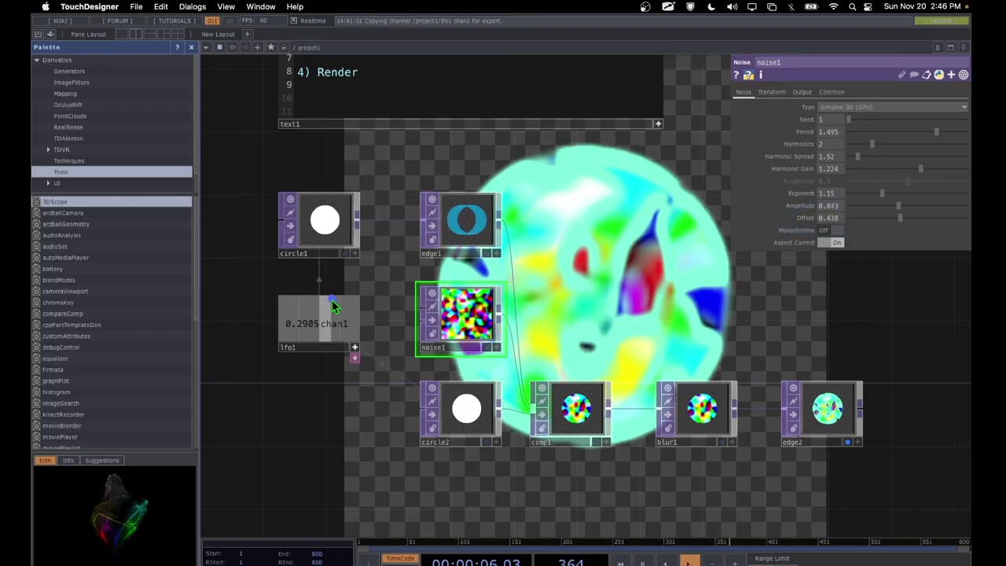
mouse_move(346, 281)
left_mouse_down()
mouse_move(295, 284)
mouse_move(256, 377)
mouse_move(390, 341)
mouse_move(334, 290)
mouse_move(342, 323)
mouse_move(363, 331)
mouse_move(342, 349)
mouse_move(348, 363)
mouse_move(359, 339)
left_mouse_up()
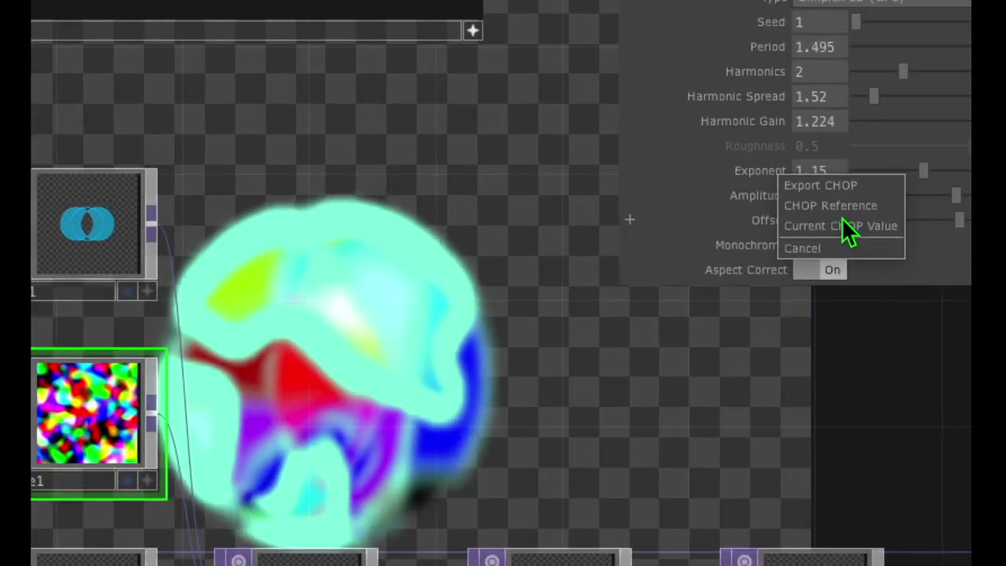
left_click(828, 200)
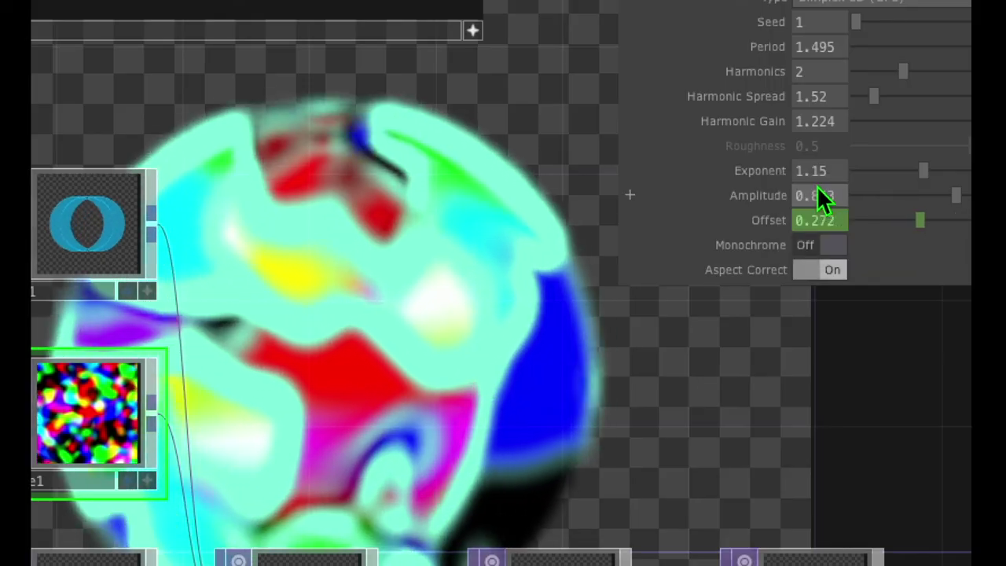
mouse_move(829, 189)
left_mouse_down()
mouse_move(756, 205)
mouse_move(790, 263)
mouse_move(847, 192)
mouse_move(888, 205)
left_mouse_up()
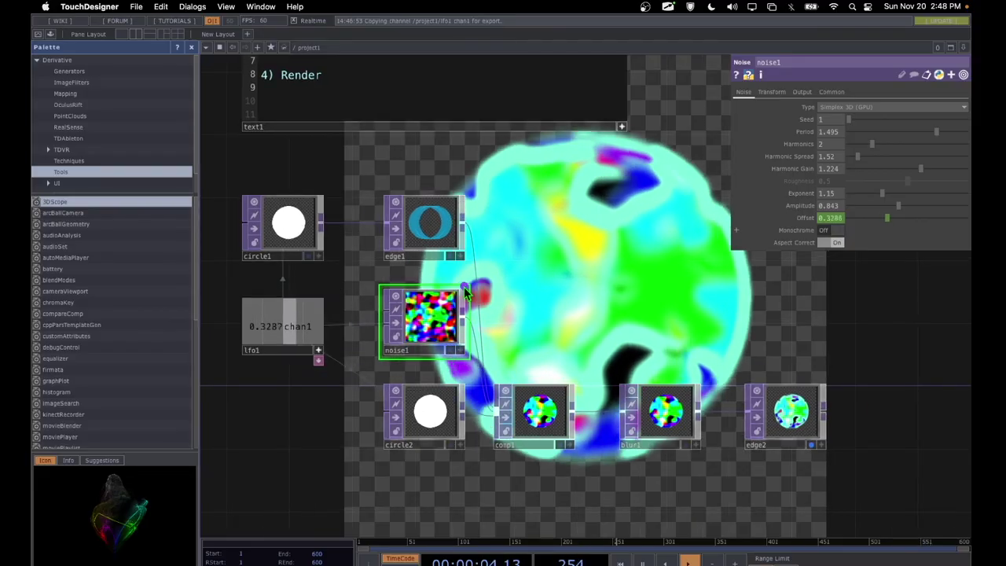
Step: Try the Monochrome option on noise1
mouse_move(375, 291)
left_mouse_down()
mouse_move(411, 400)
mouse_move(528, 294)
mouse_move(404, 294)
mouse_move(411, 270)
left_mouse_up()
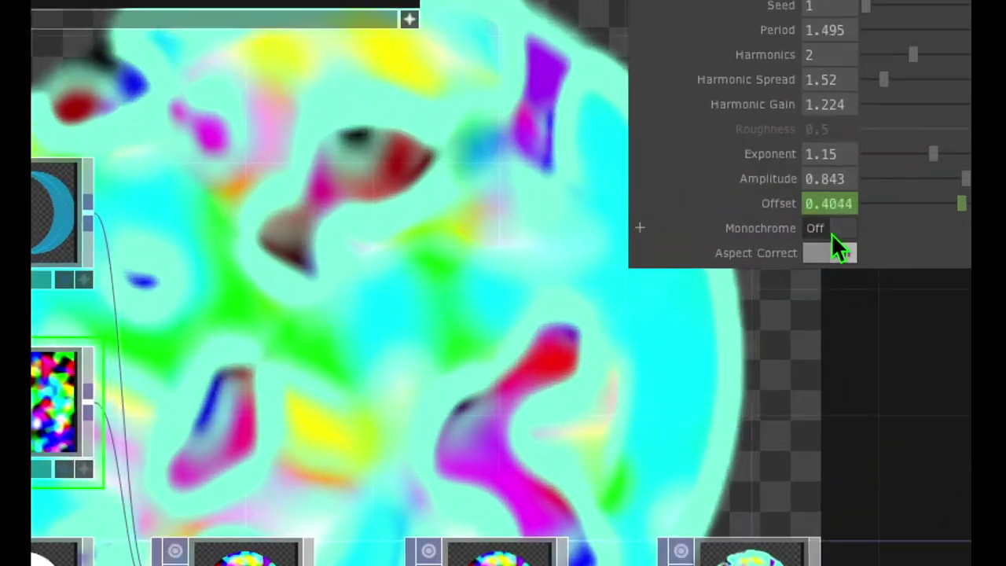
left_click(832, 232)
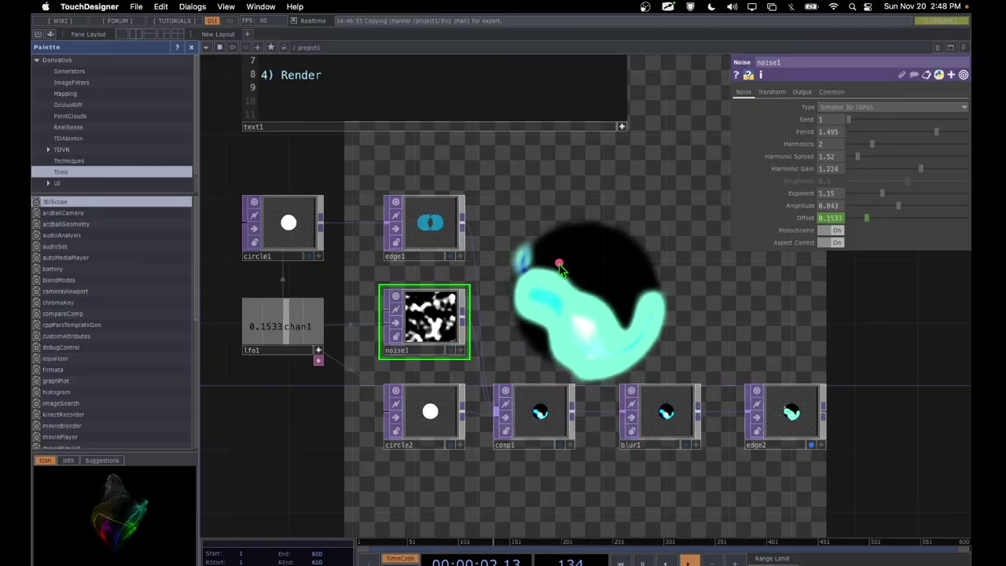
left_click_drag(539, 320, 606, 317)
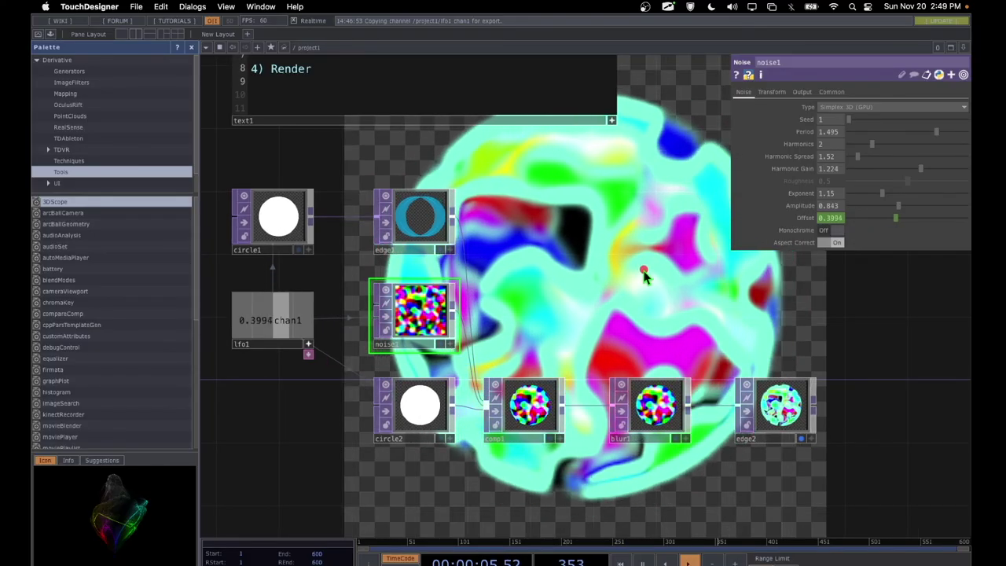
Step: Pause the timeline playback
mouse_move(648, 155)
left_mouse_down()
mouse_move(487, 253)
mouse_move(503, 393)
mouse_move(672, 435)
mouse_move(745, 239)
mouse_move(599, 161)
left_mouse_up()
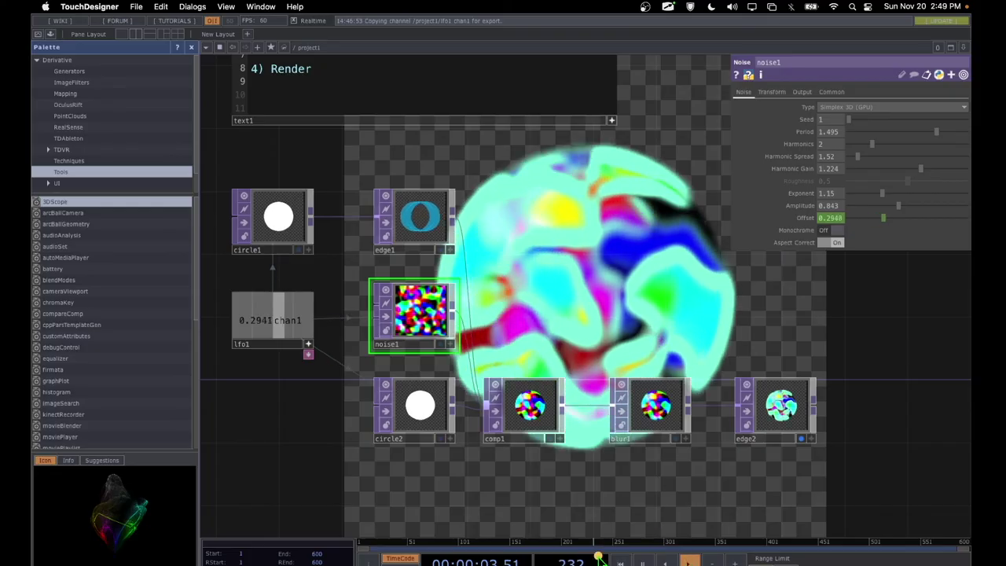
left_click(649, 549)
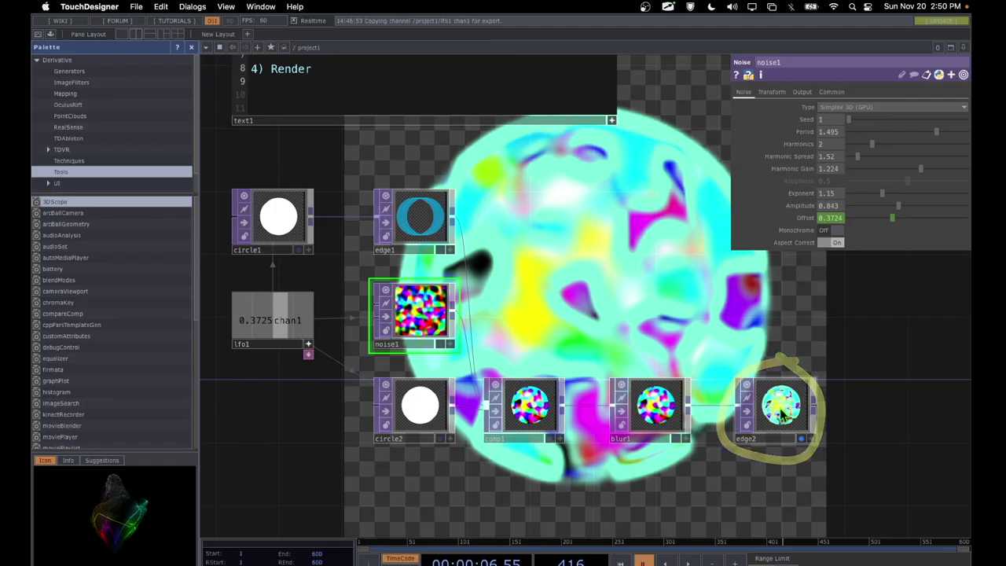
left_click_drag(749, 488, 717, 451)
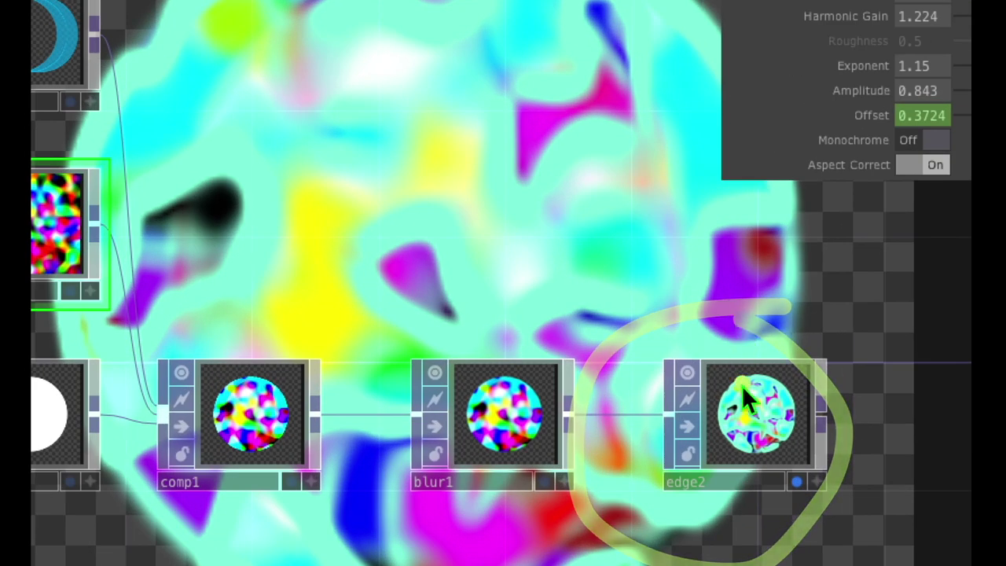
Step: Save the current output of edge2 as an image file in the 2023Tutorials folder
left_click(736, 441)
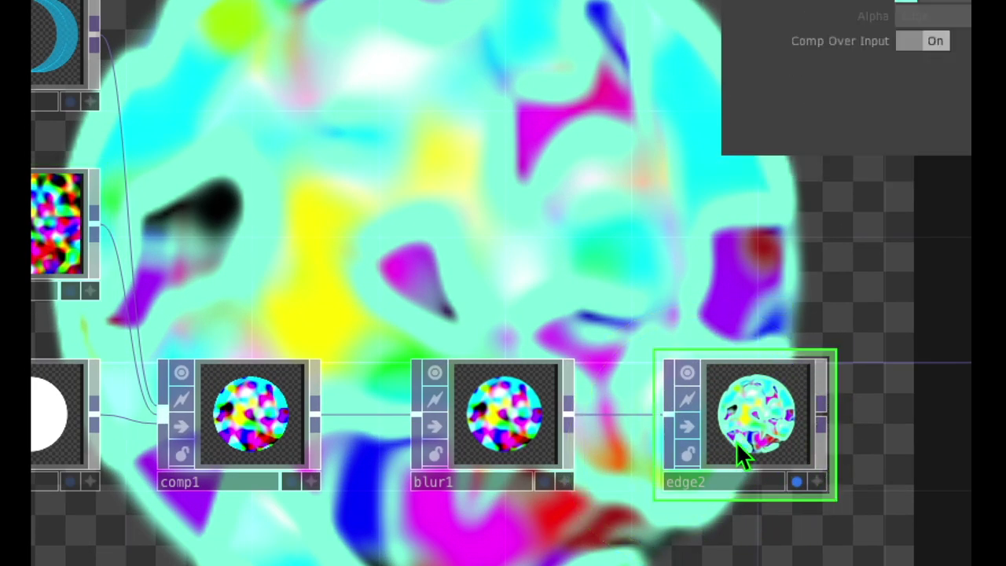
left_click_drag(723, 539, 563, 470)
right_click(588, 381)
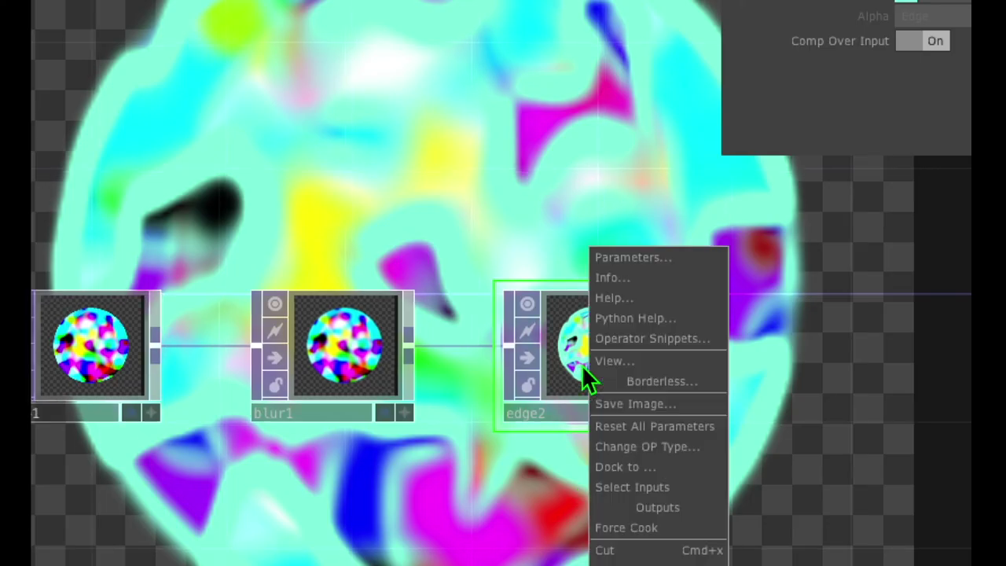
left_click(627, 391)
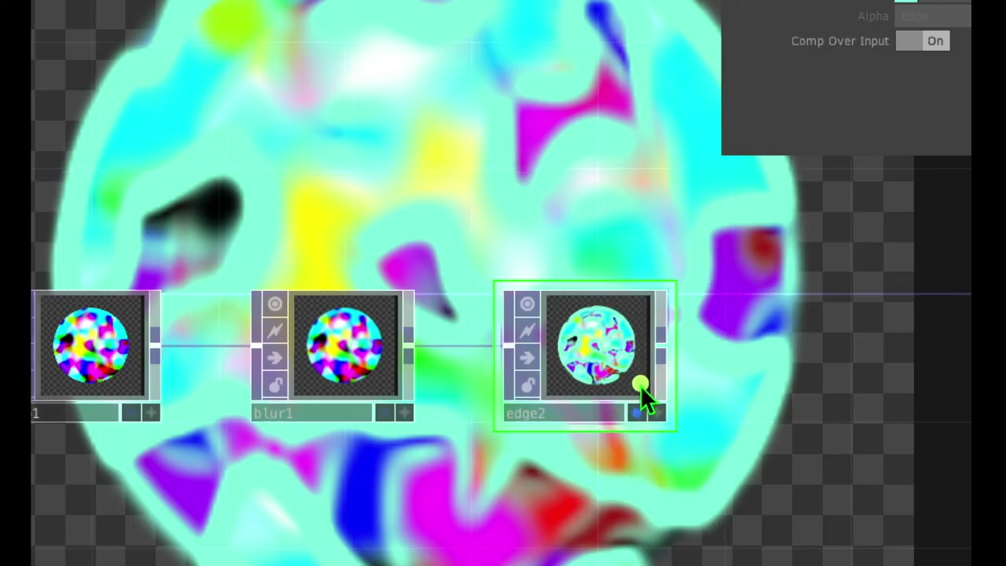
right_click(615, 383)
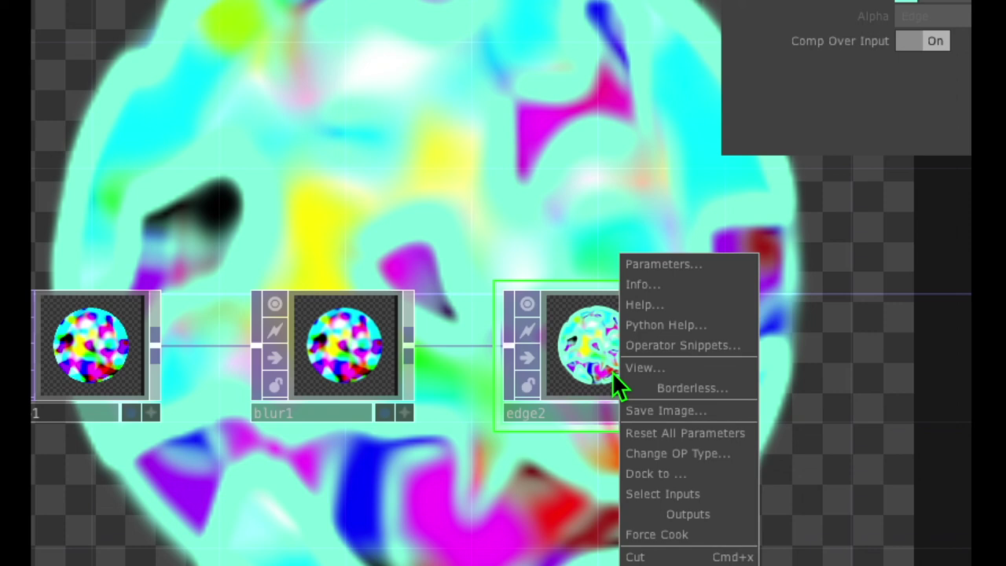
left_click(672, 411)
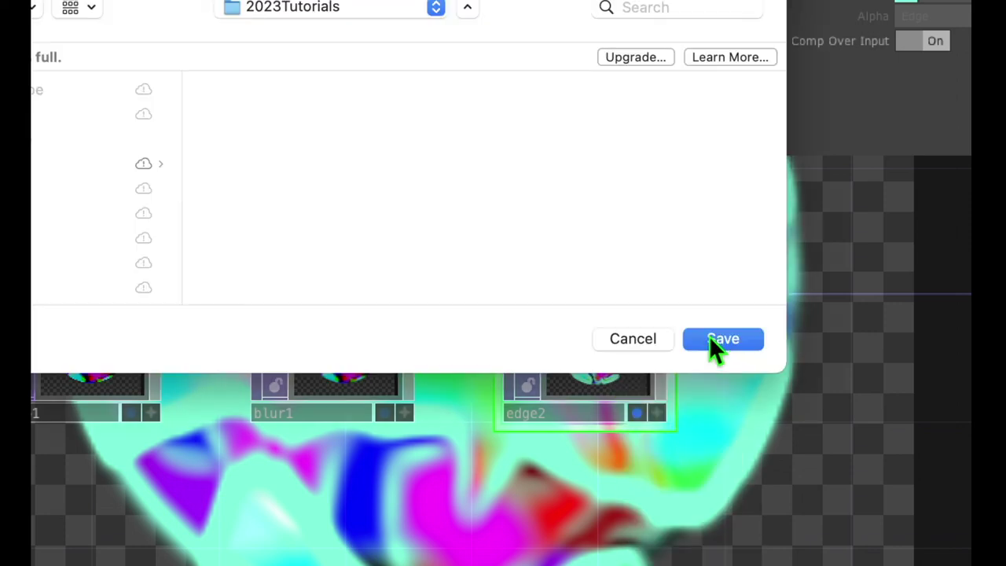
left_click(714, 339)
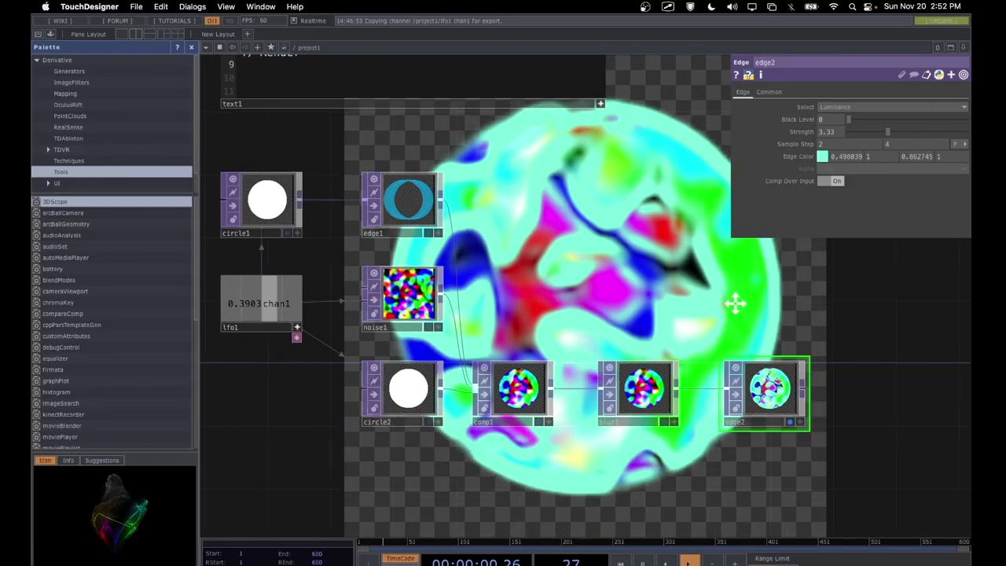
Step: Open the Export Movie dialog and assign edge2 as its TOP Video input, moving the node clear of the dialog
left_click_drag(734, 299, 666, 305)
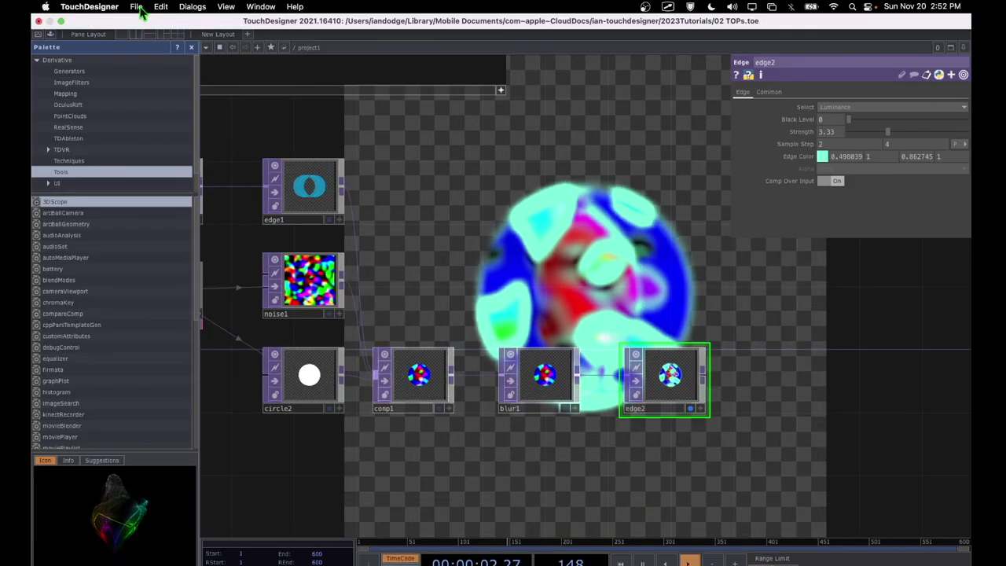
left_click(137, 7)
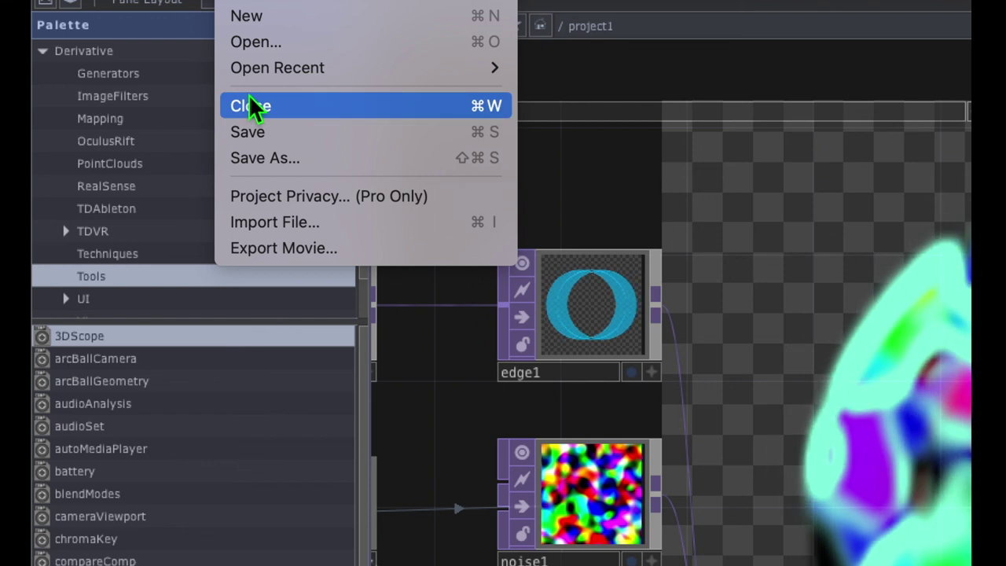
mouse_move(165, 72)
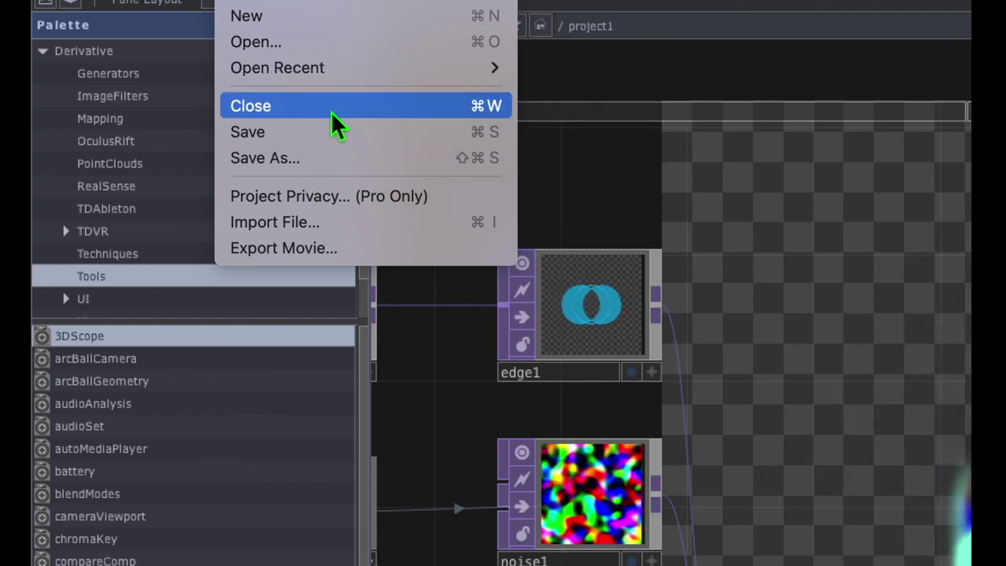
left_click(297, 249)
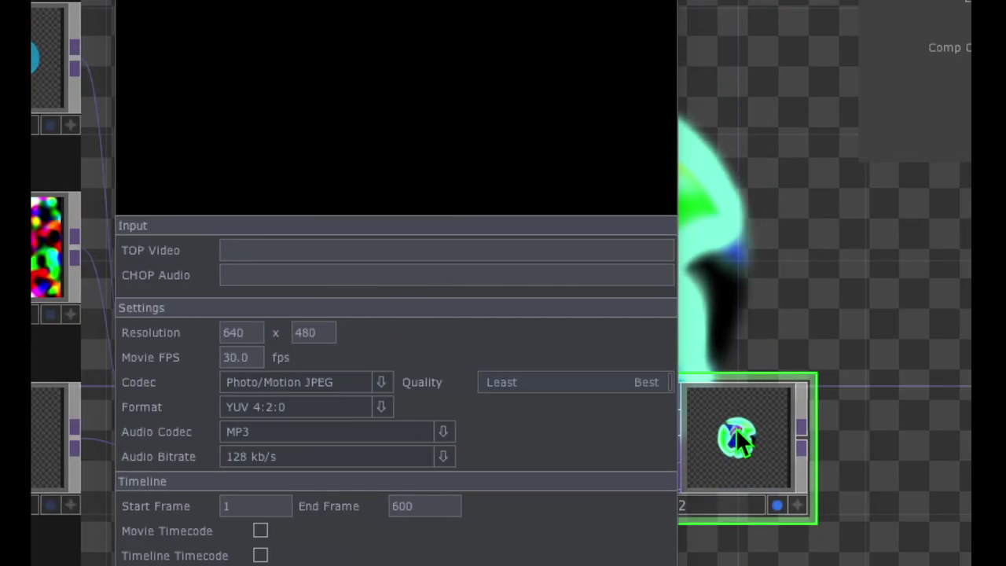
left_click_drag(731, 454, 836, 456)
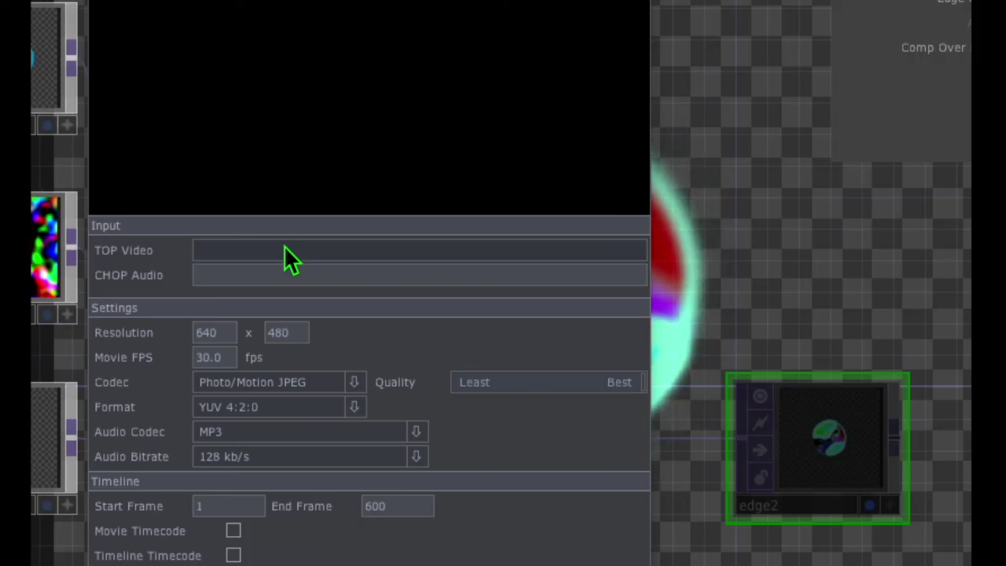
left_click_drag(853, 449, 363, 229)
Step: Examine the movie export's preview, resolution, codec, start and end frames, output filename and render controls
mouse_move(174, 207)
left_mouse_down()
mouse_move(61, 255)
mouse_move(159, 285)
mouse_move(289, 291)
mouse_move(302, 228)
mouse_move(132, 203)
mouse_move(263, 216)
mouse_move(165, 244)
mouse_move(189, 278)
mouse_move(332, 267)
mouse_move(327, 220)
mouse_move(226, 213)
left_mouse_up()
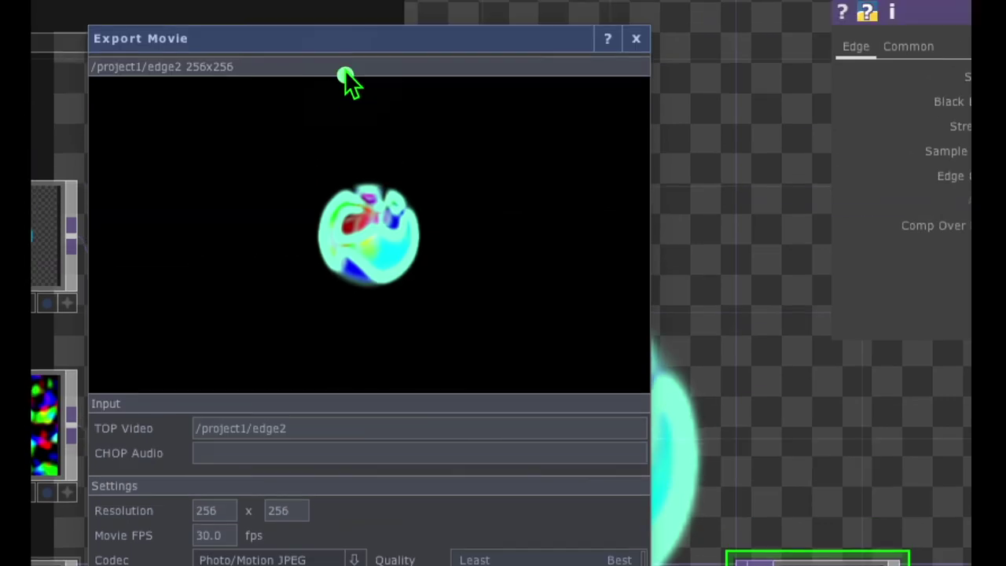
mouse_move(403, 158)
left_mouse_down()
mouse_move(271, 205)
mouse_move(364, 317)
mouse_move(505, 201)
mouse_move(347, 144)
left_mouse_up()
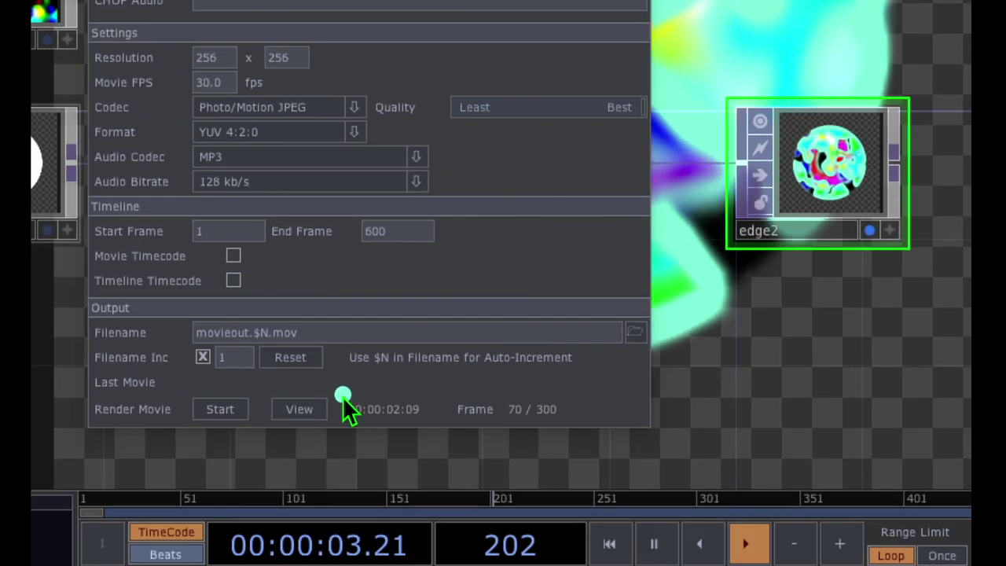
mouse_move(232, 371)
left_mouse_down()
mouse_move(161, 398)
mouse_move(217, 442)
mouse_move(288, 382)
mouse_move(203, 375)
left_mouse_up()
left_click(247, 419)
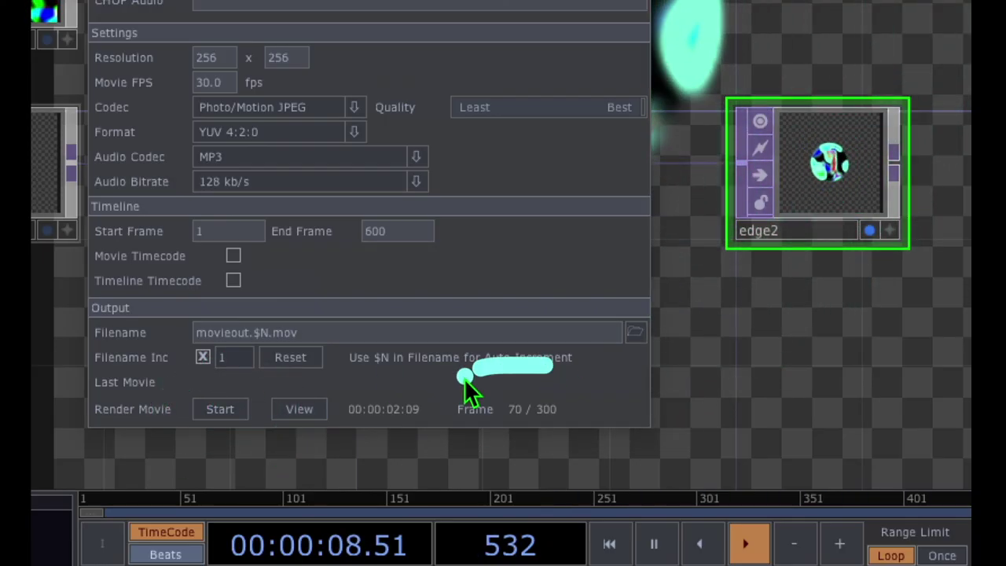
left_click_drag(620, 392, 515, 369)
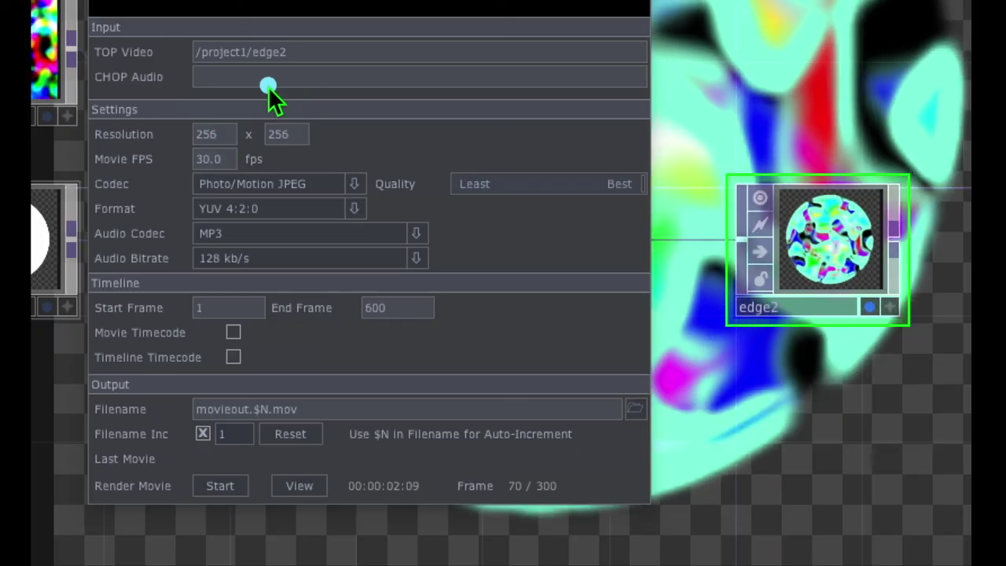
left_click_drag(275, 84, 166, 338)
mouse_move(196, 384)
left_mouse_down()
mouse_move(471, 333)
mouse_move(198, 105)
left_mouse_up()
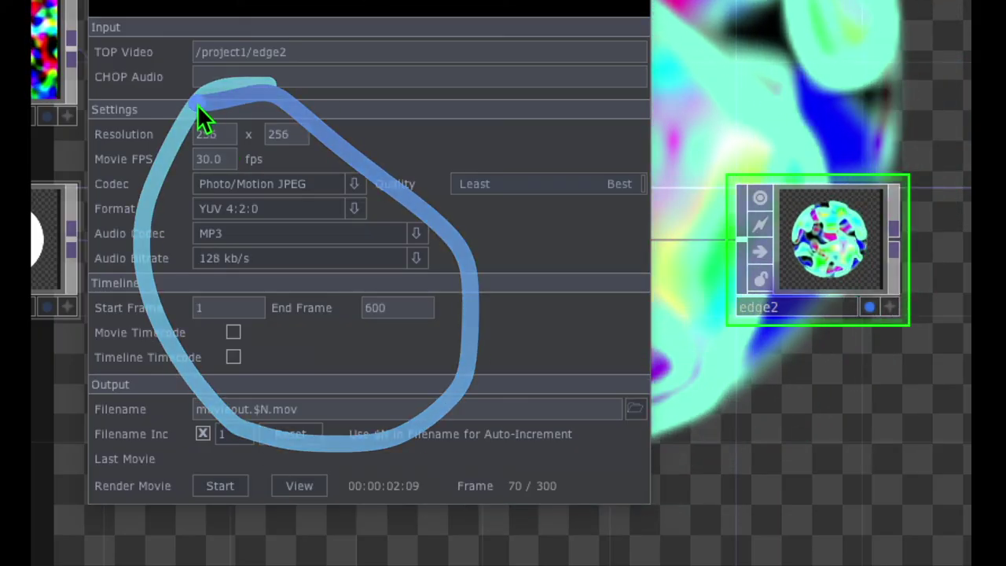
mouse_move(200, 282)
left_mouse_down()
mouse_move(254, 283)
mouse_move(67, 353)
left_mouse_up()
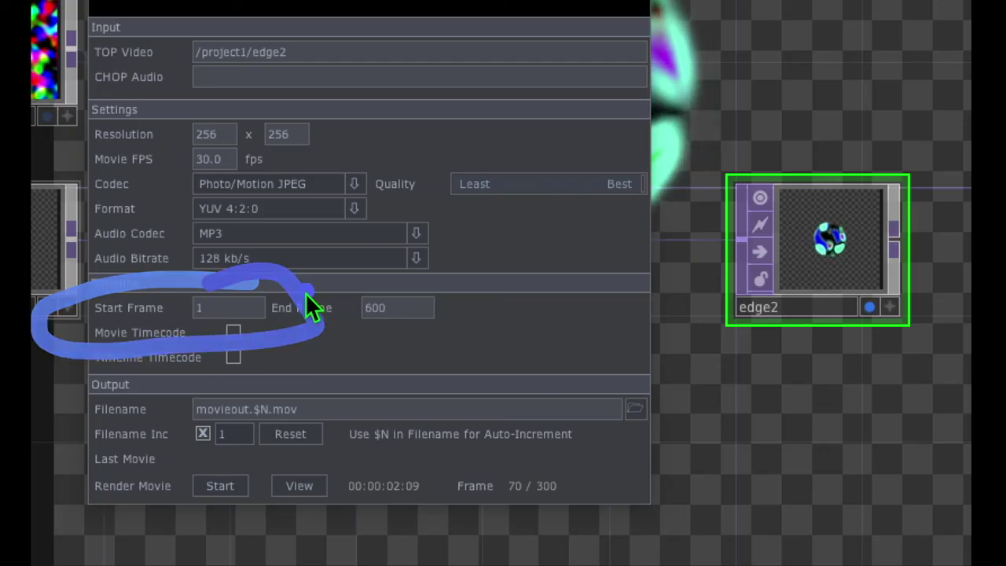
left_click_drag(427, 282, 461, 331)
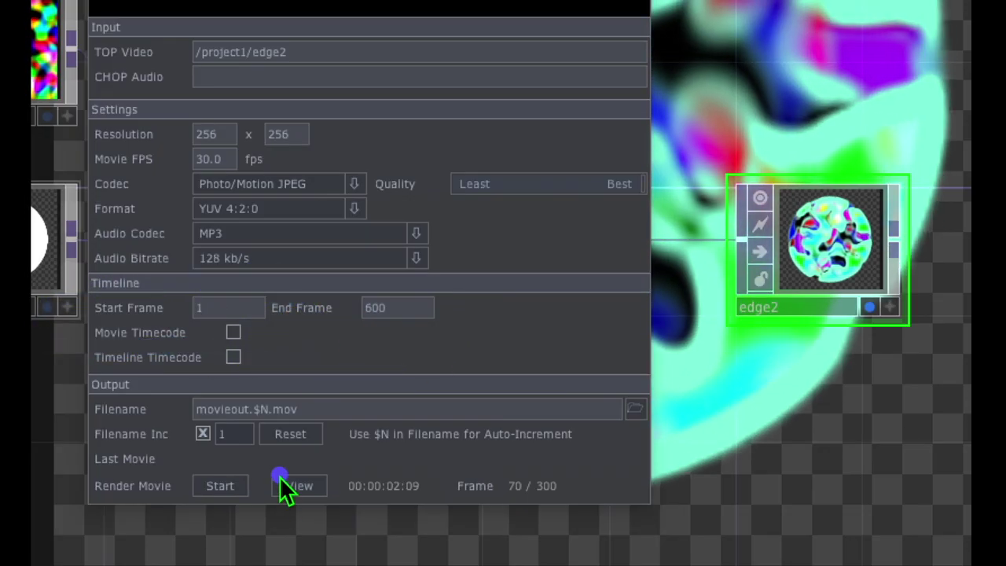
mouse_move(241, 446)
left_mouse_down()
mouse_move(200, 447)
mouse_move(161, 499)
mouse_move(272, 505)
mouse_move(187, 465)
left_mouse_up()
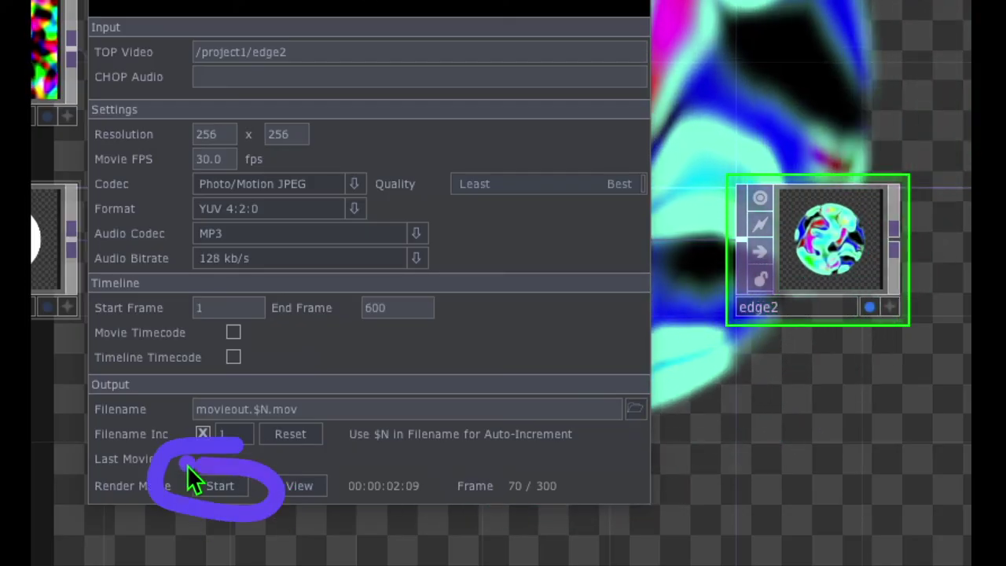